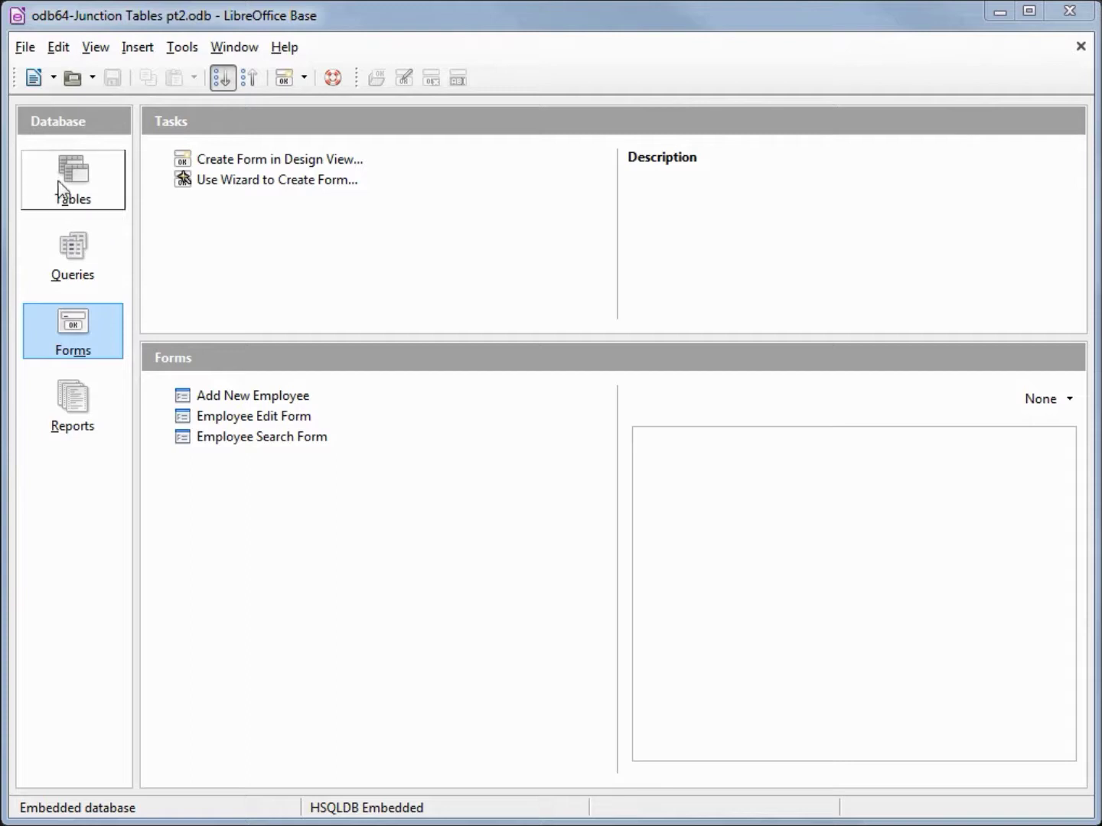
- Open tbl_JunctionFilter's data view, confirm it has no records, and close it back to the table list
click(59, 182)
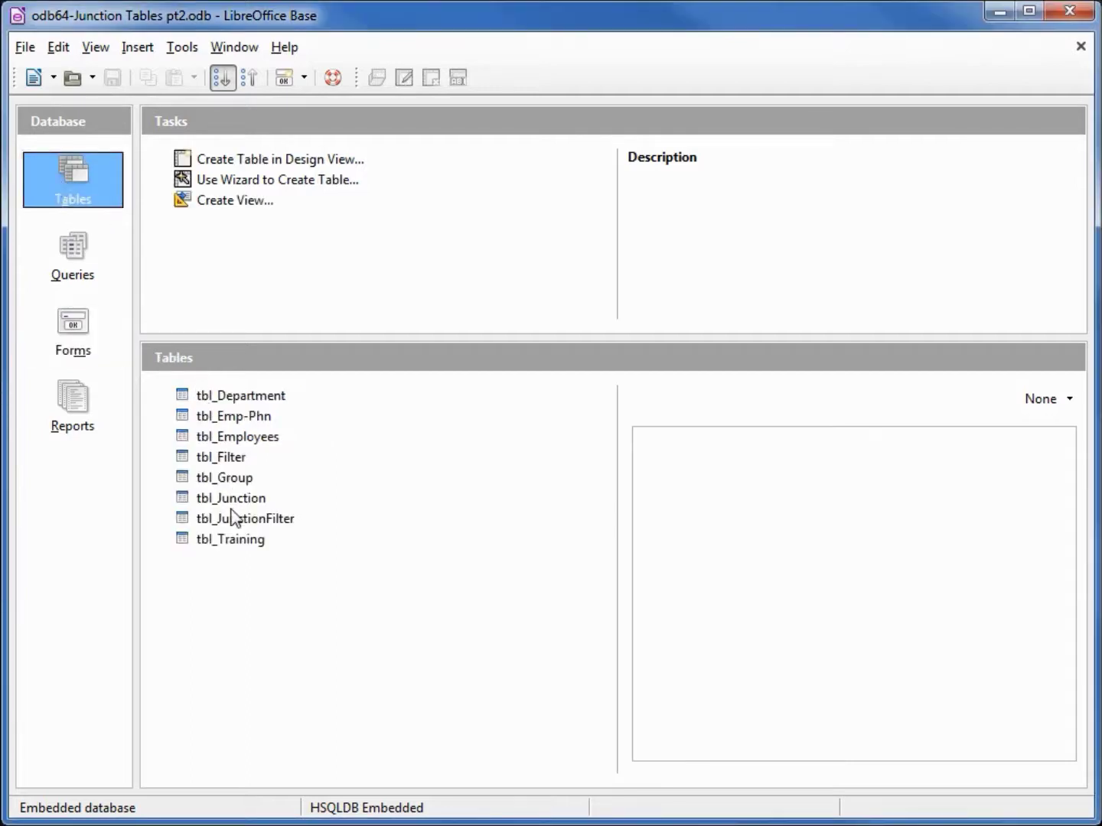
click(238, 520)
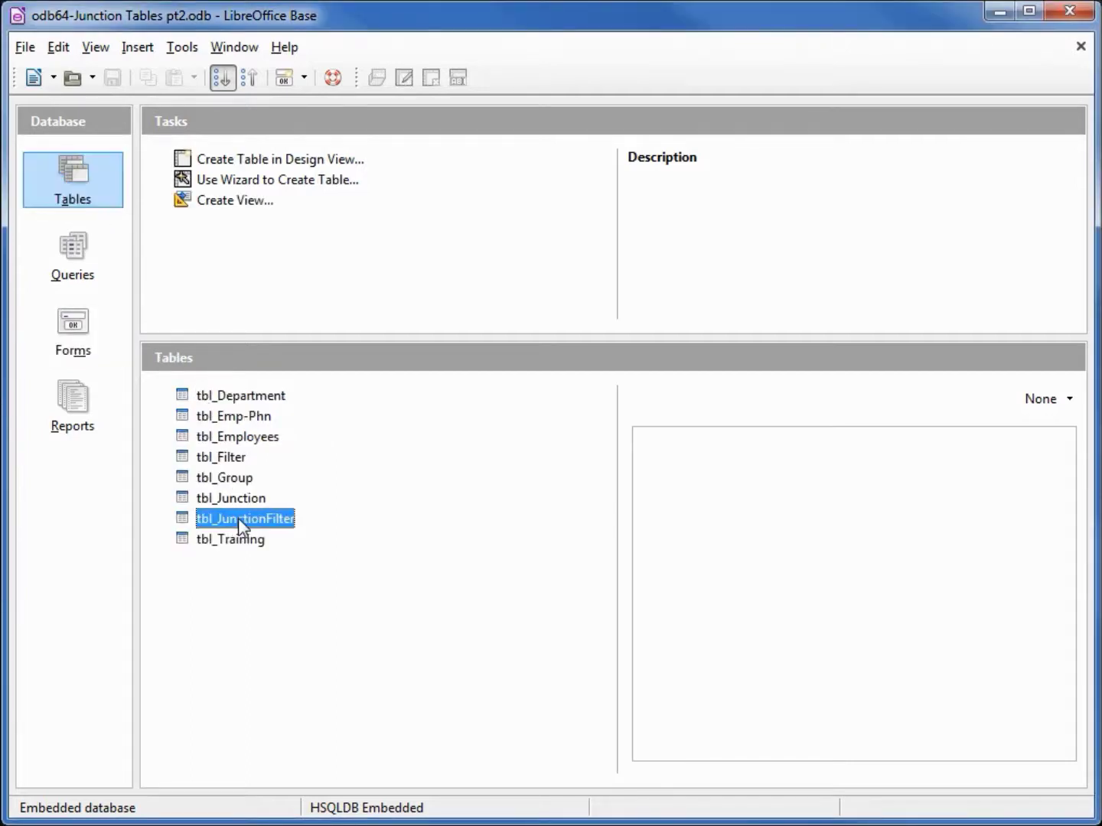
double_click(237, 518)
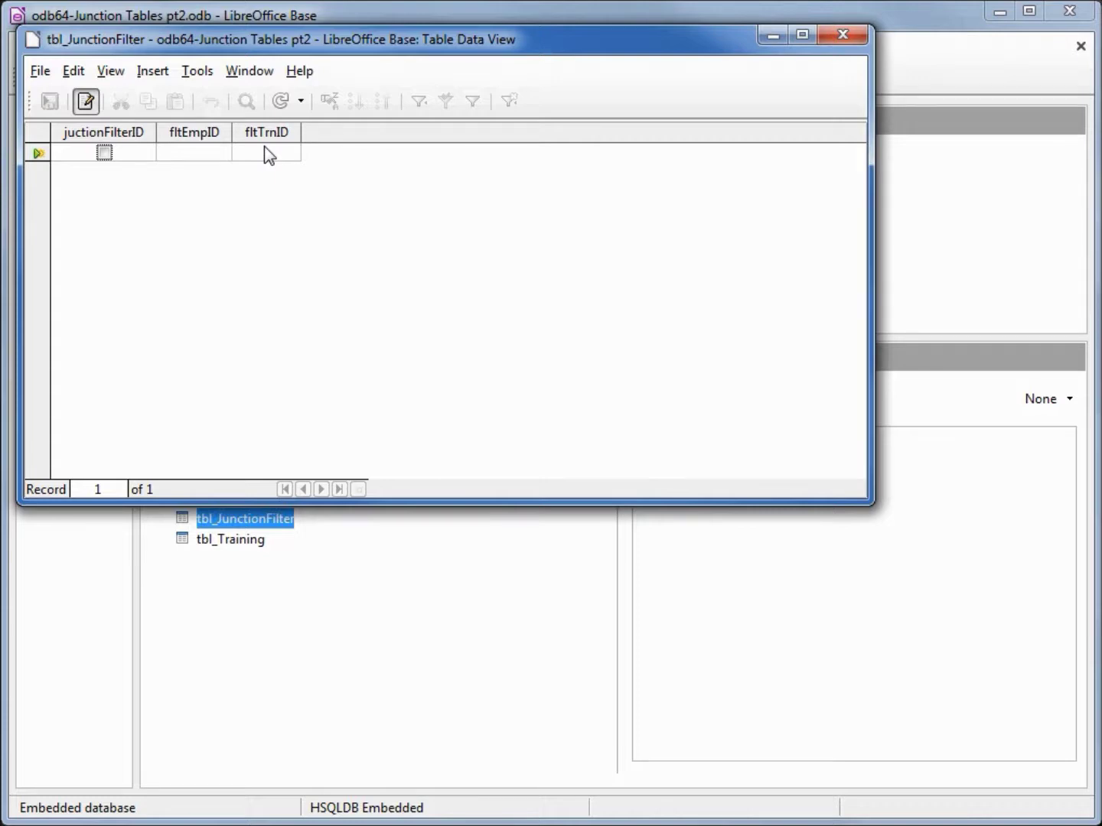
click(839, 34)
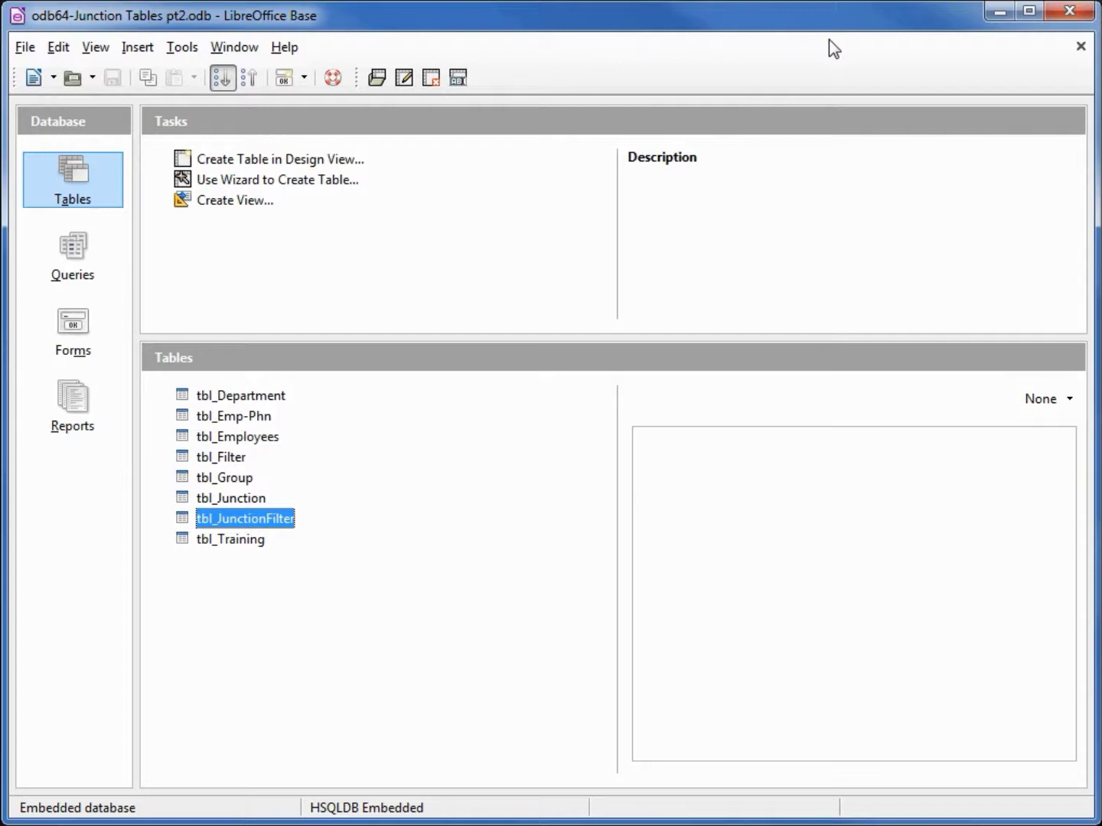
- Create a new form in Design View and give its page a Yellow 9 background
click(68, 323)
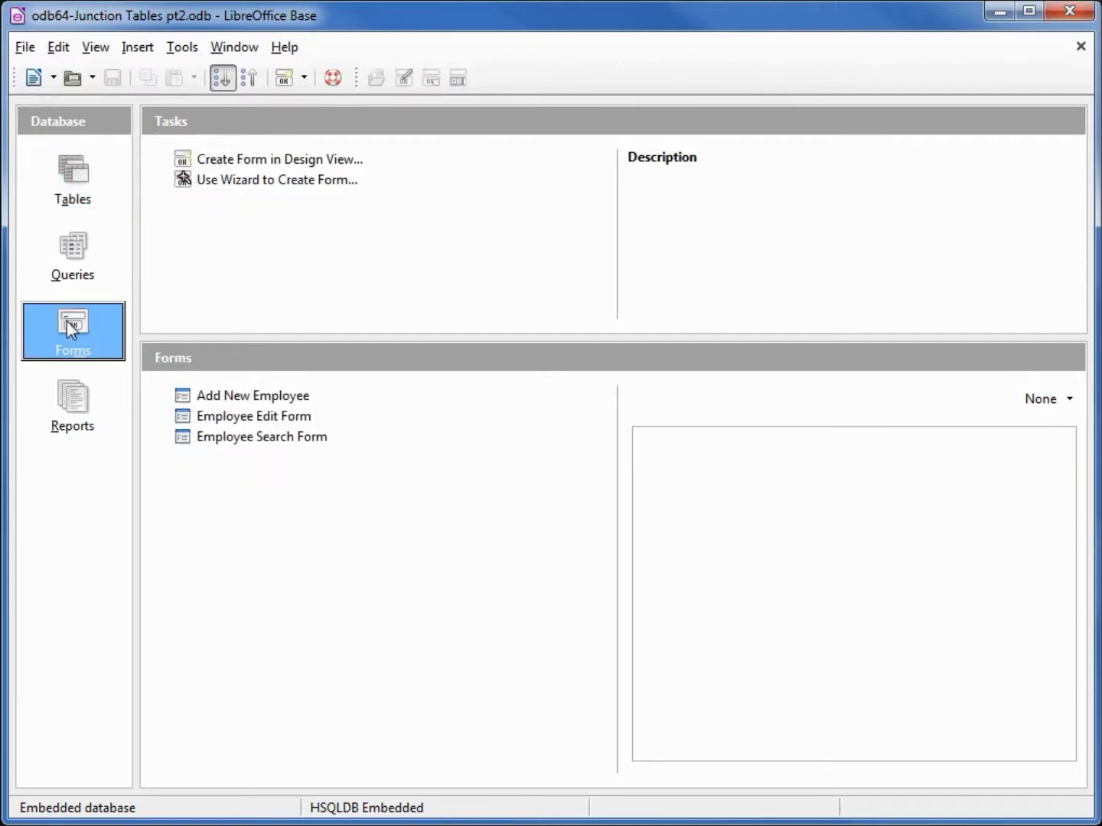
click(287, 161)
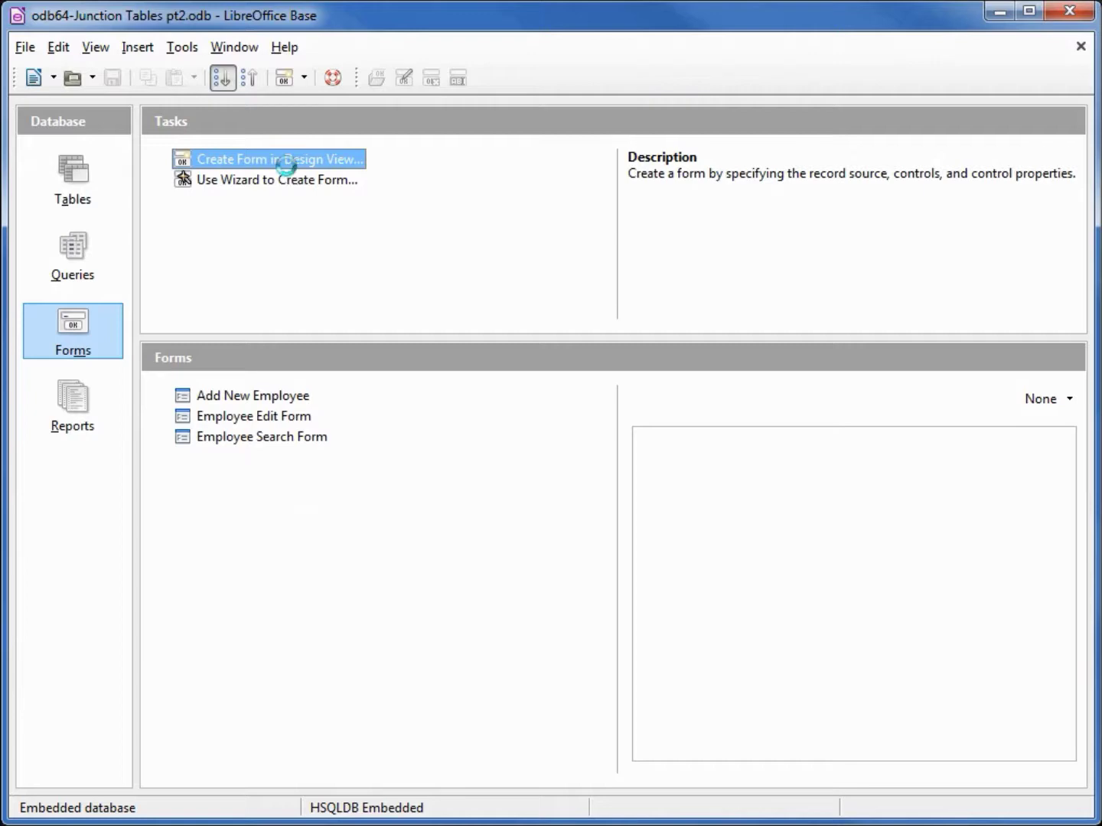
click(252, 66)
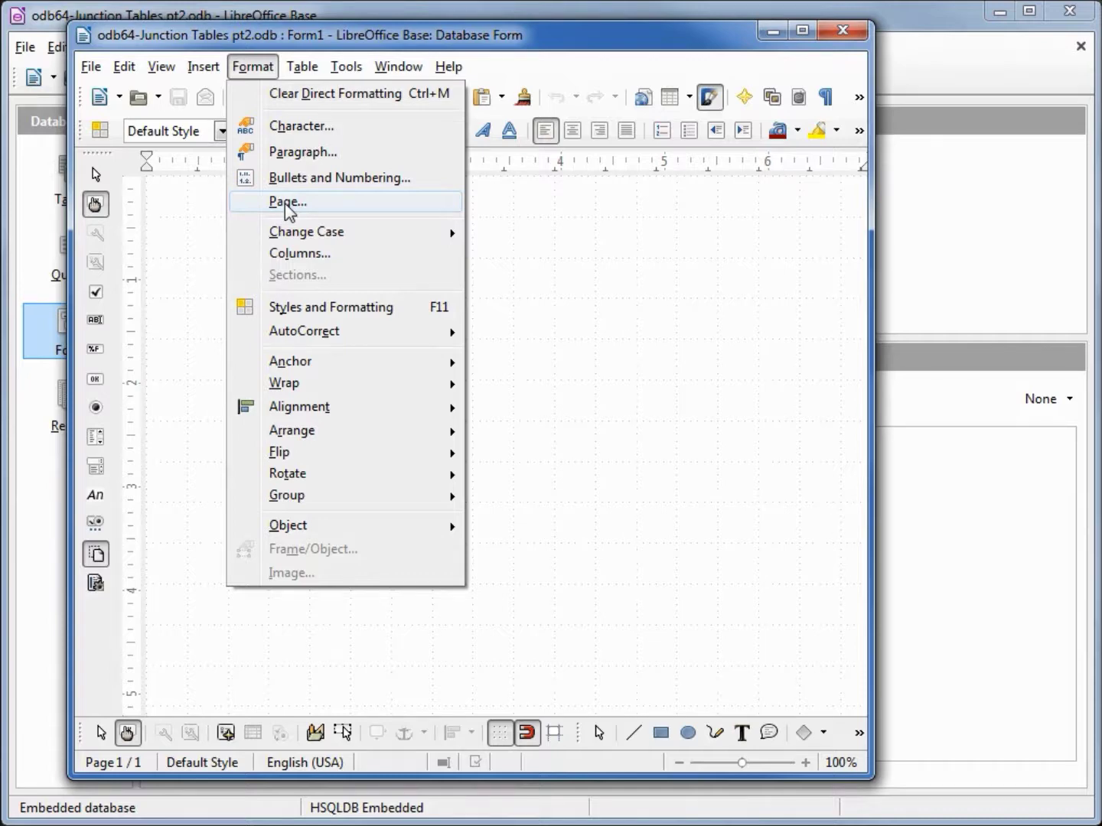
click(287, 208)
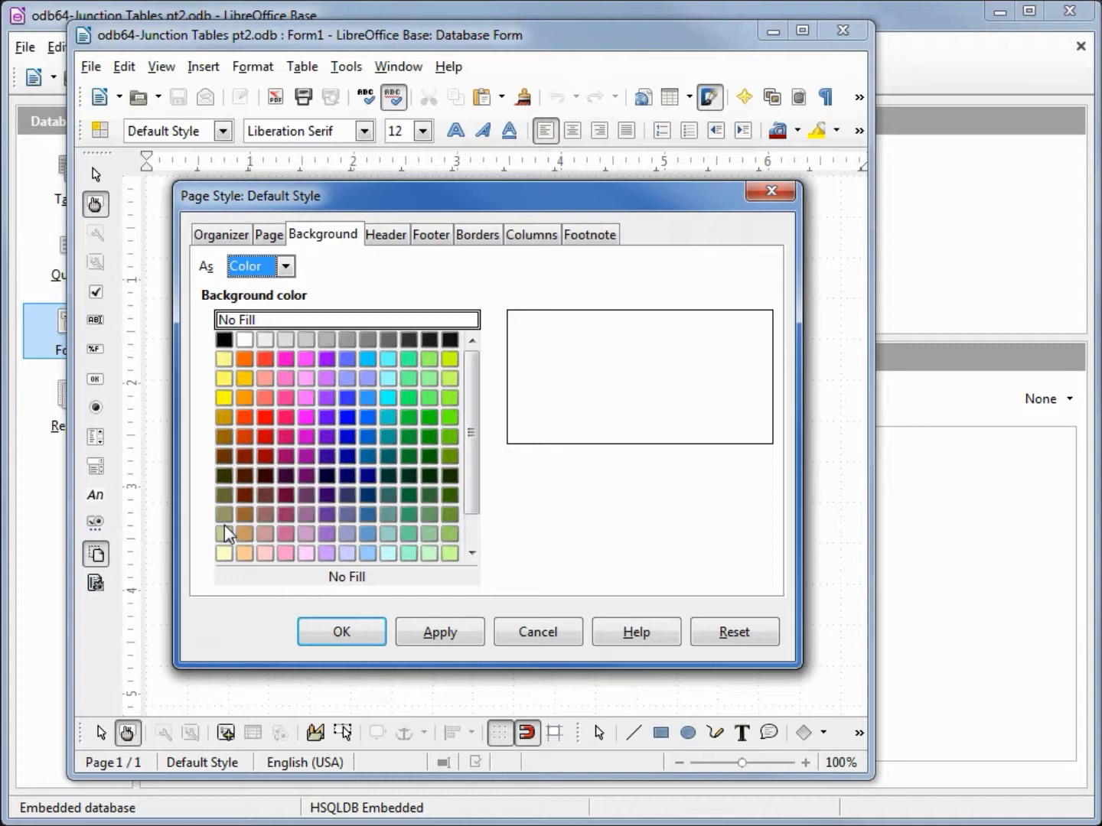
click(225, 533)
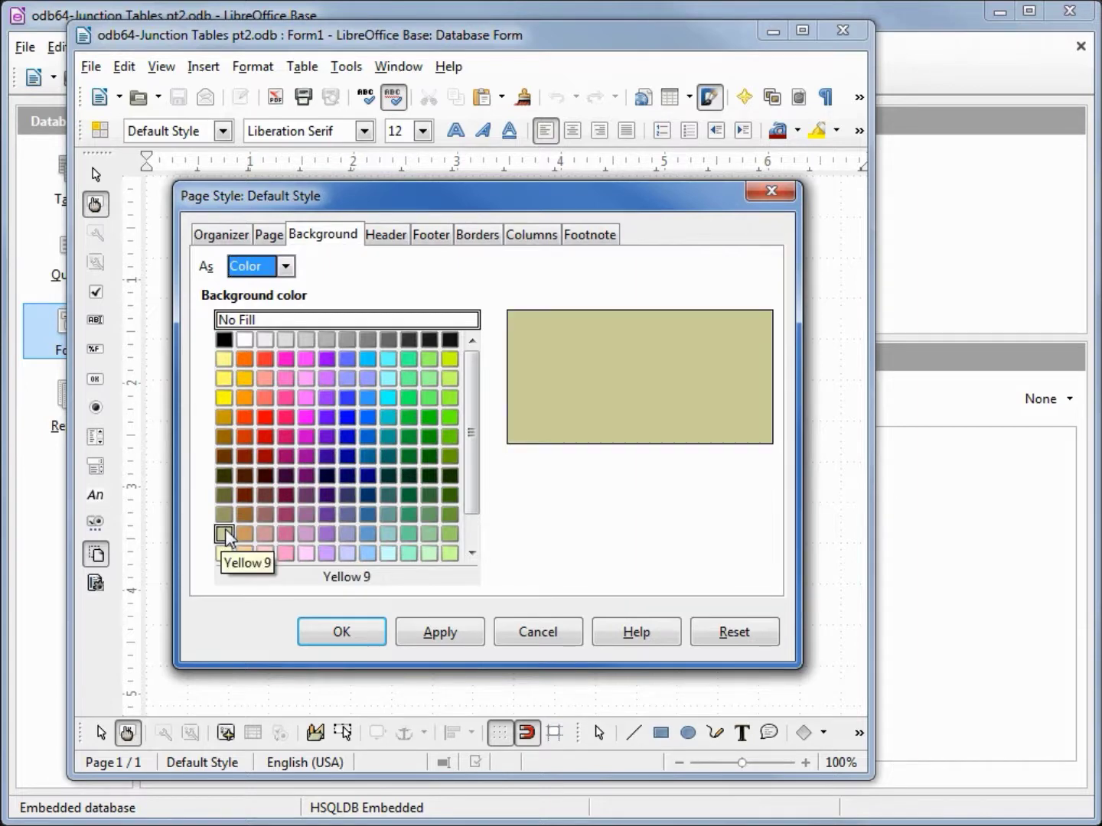
click(337, 639)
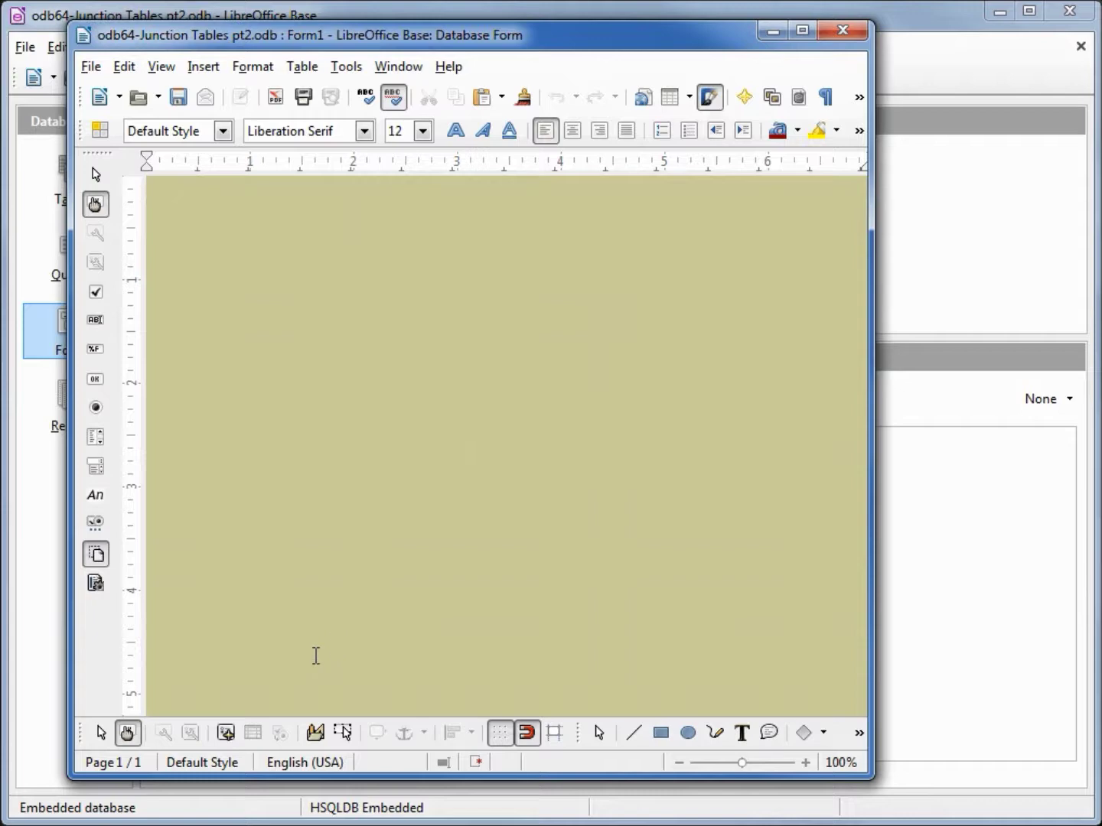
- In the Form Navigator, add a new form under Forms and name it 'Filter by Employee'
click(228, 734)
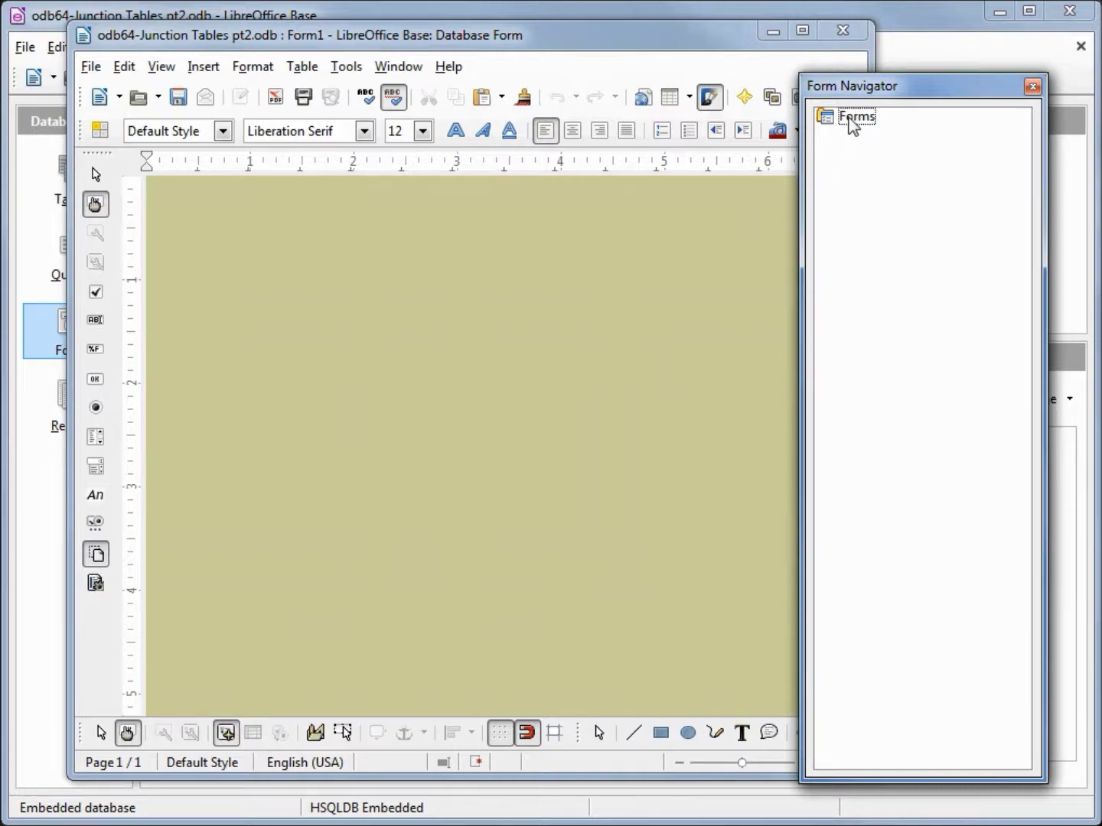
right_click(851, 125)
mouse_move(896, 134)
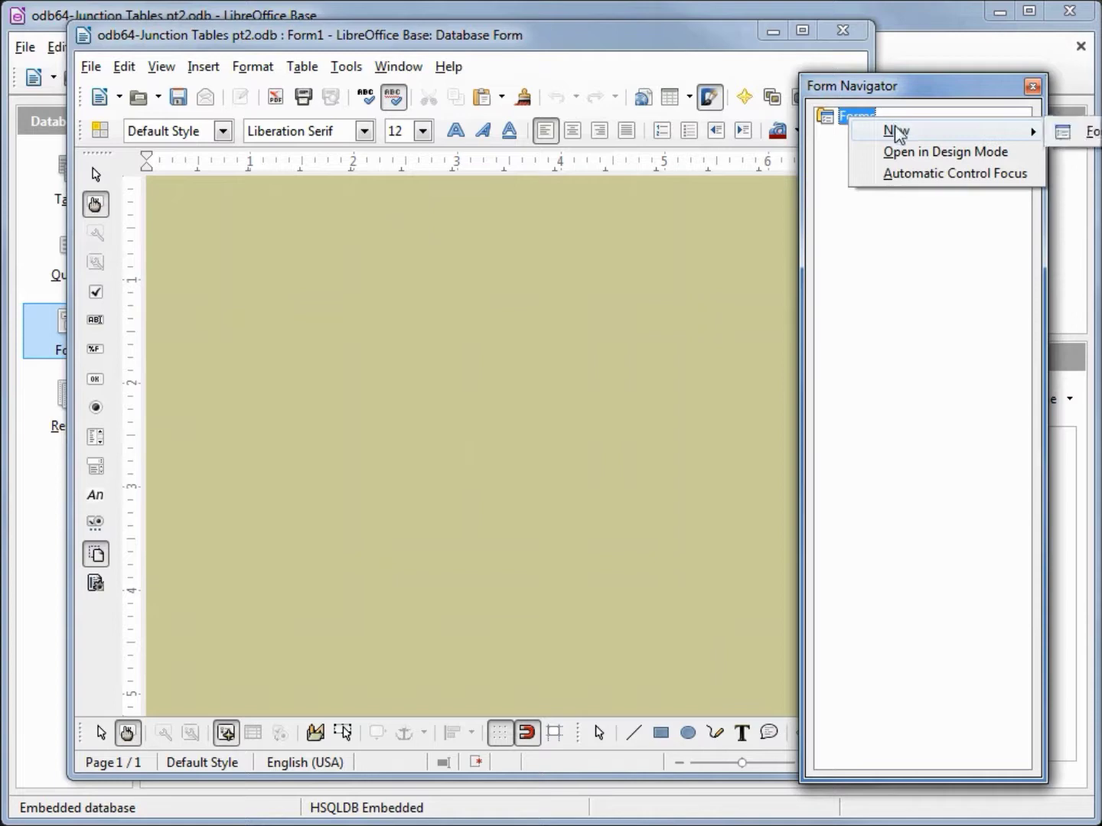
click(1081, 136)
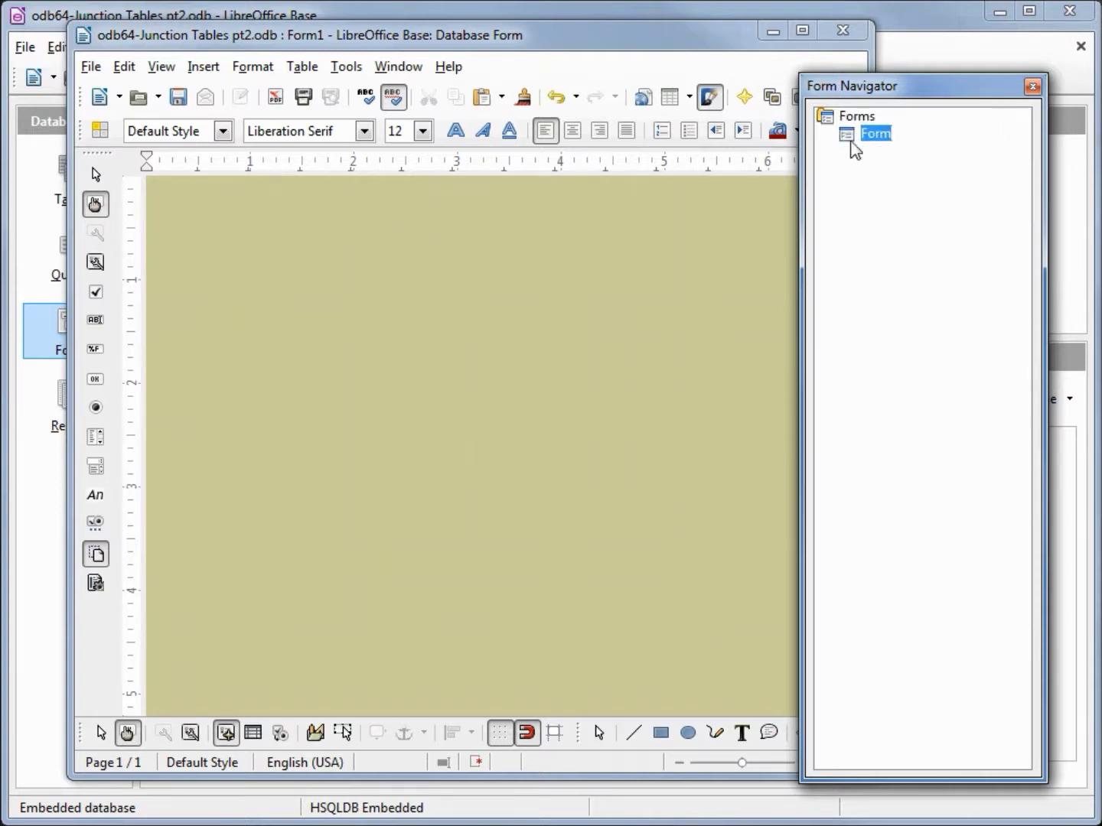
right_click(849, 147)
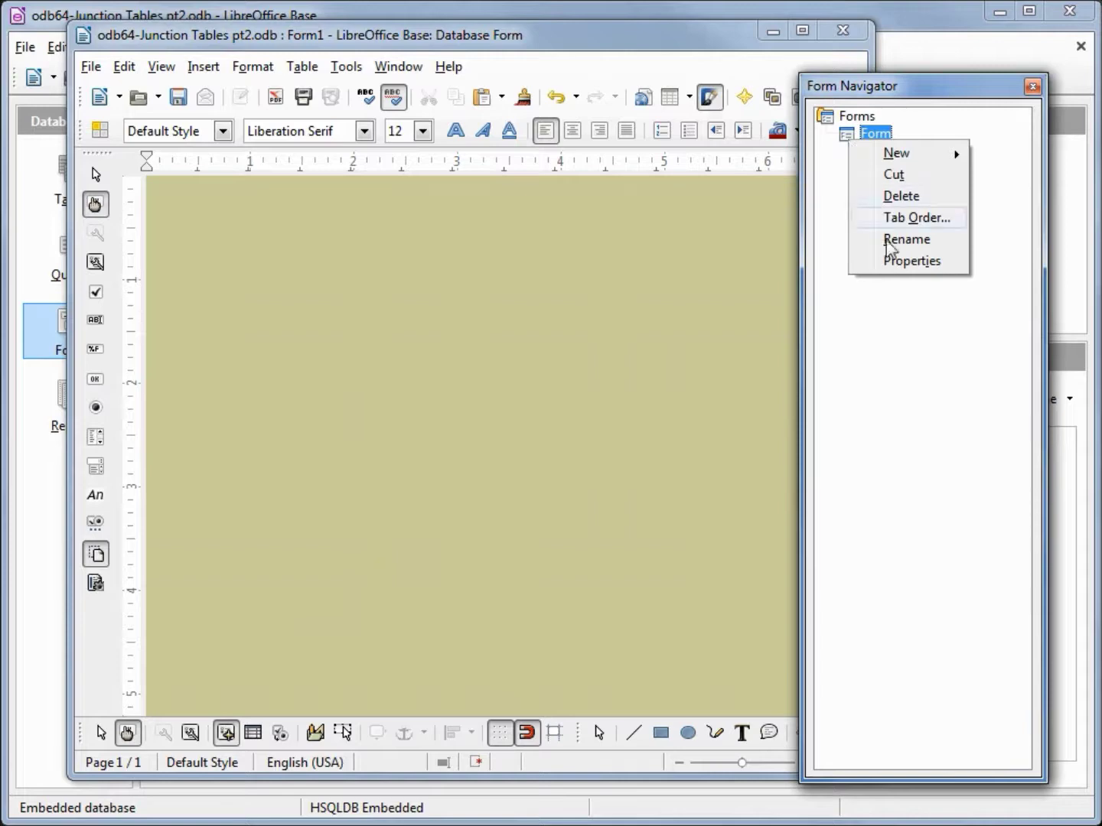
click(899, 262)
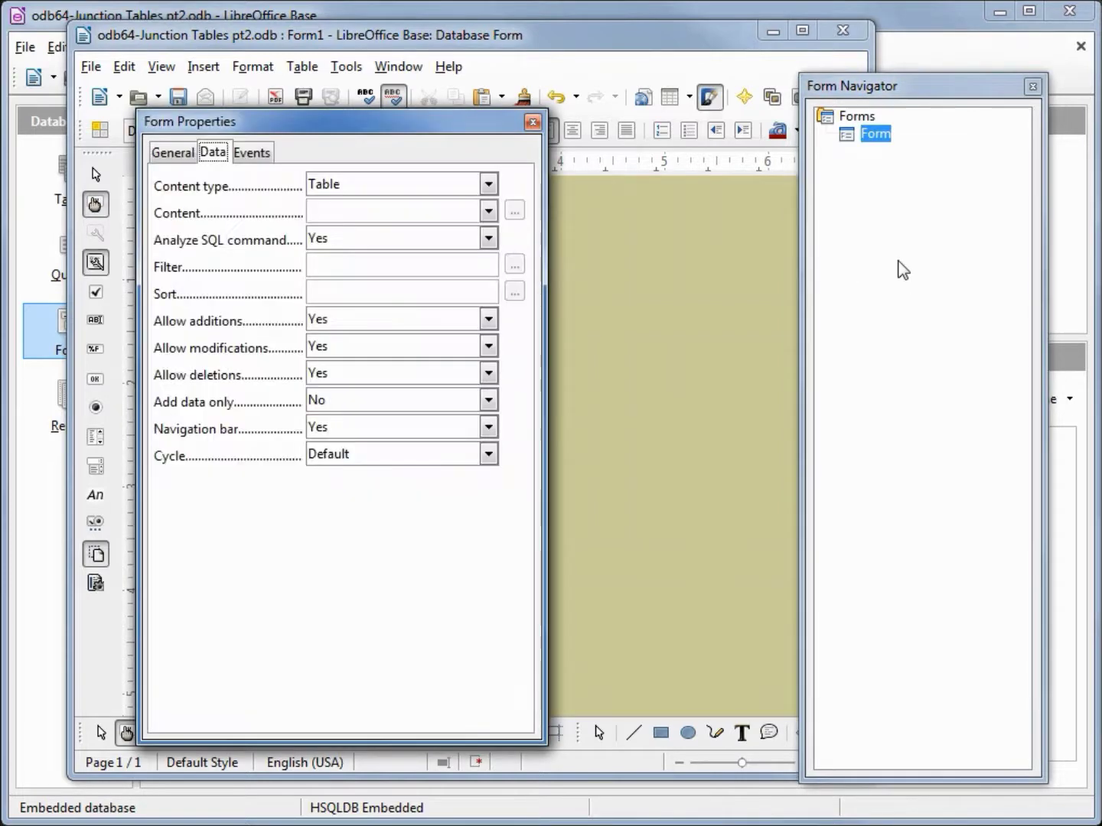
click(187, 154)
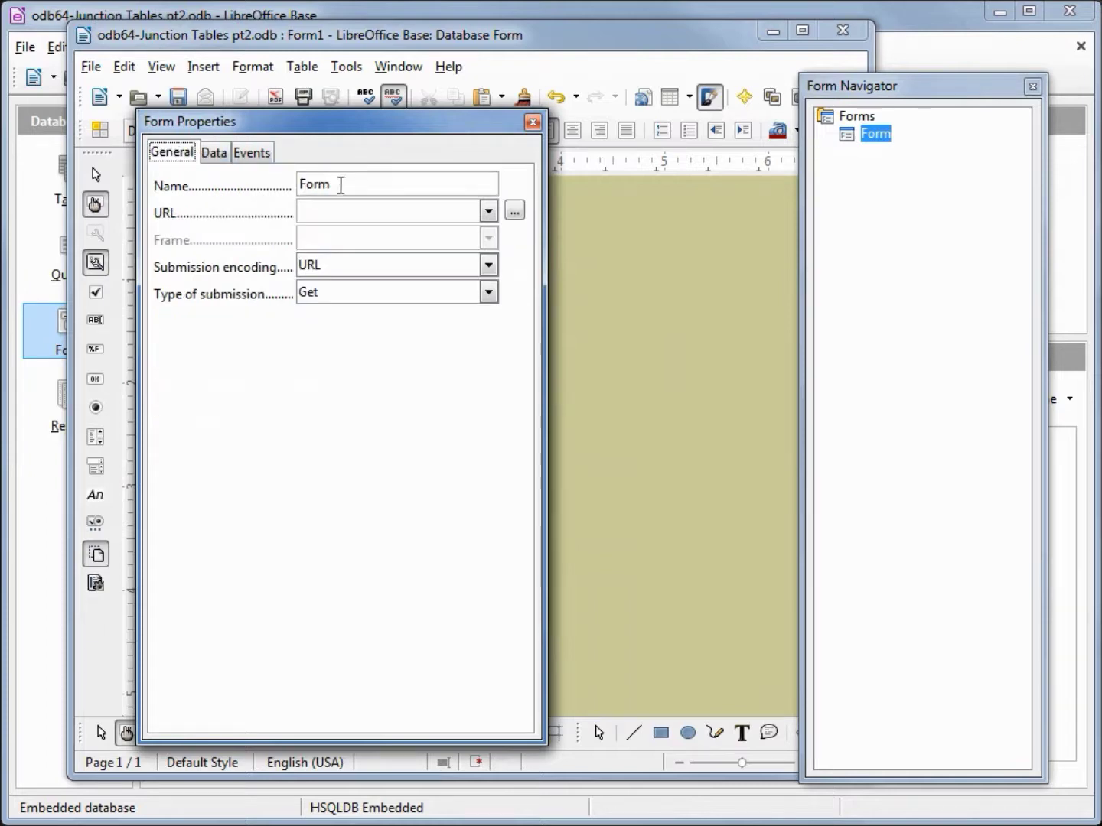
drag(339, 183, 268, 180)
text(Filter by Employee)
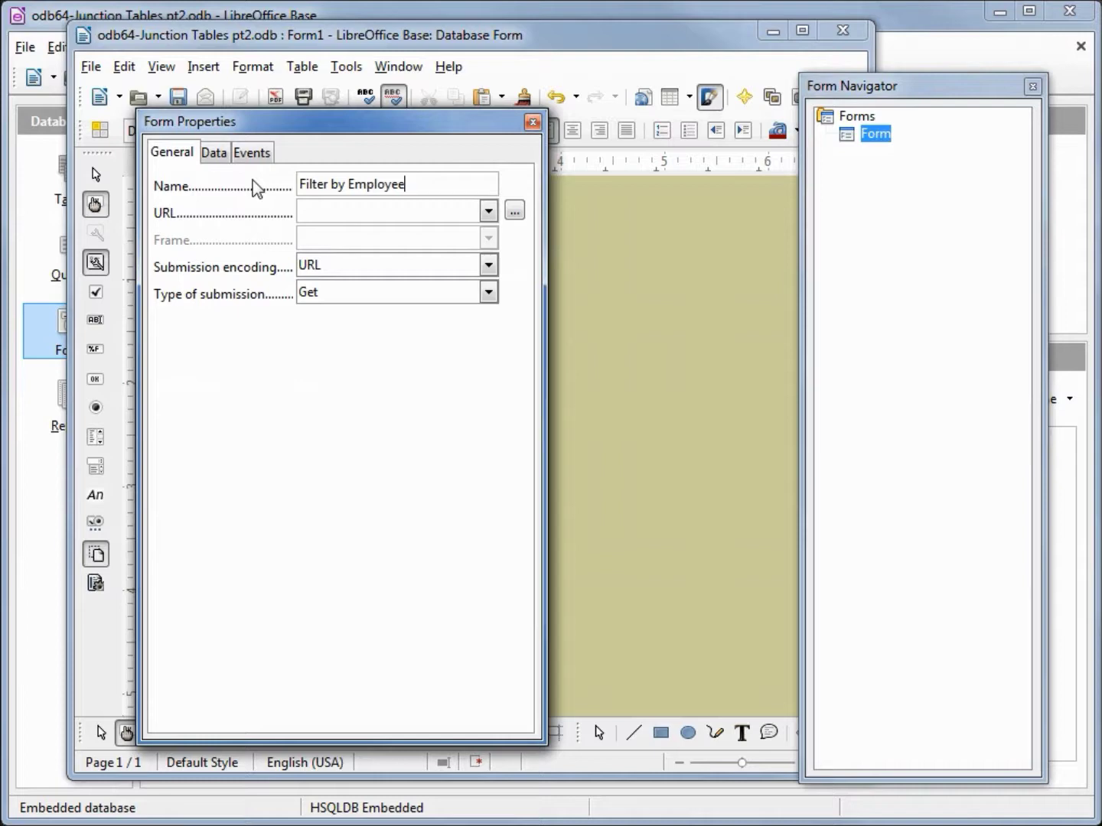
- Set the form's data content to the tbl_JunctionFilter table
click(216, 157)
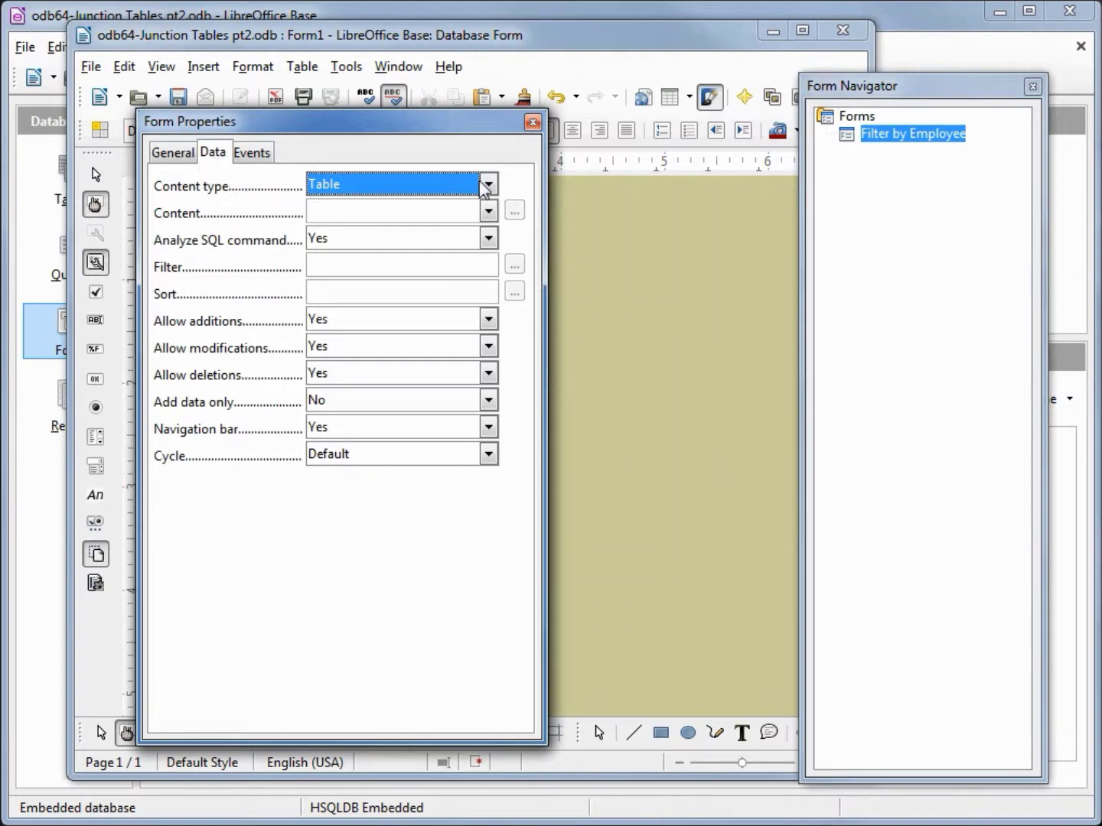
click(488, 212)
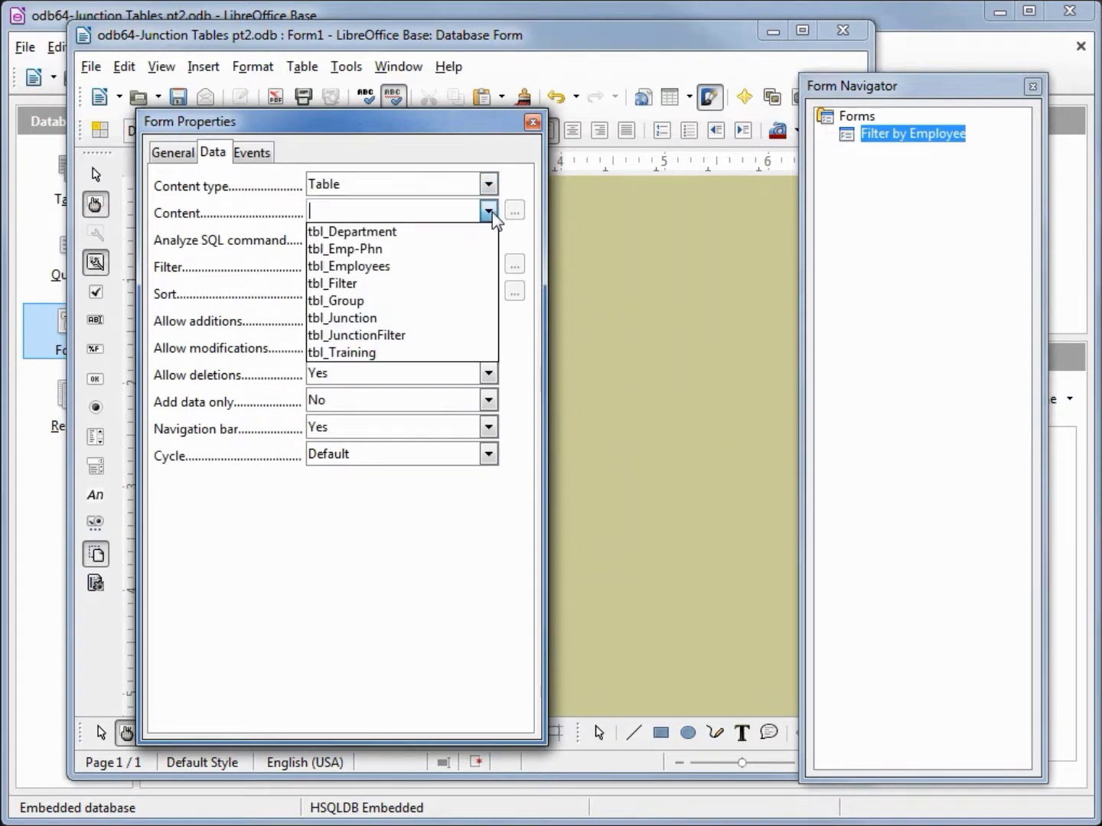
click(402, 339)
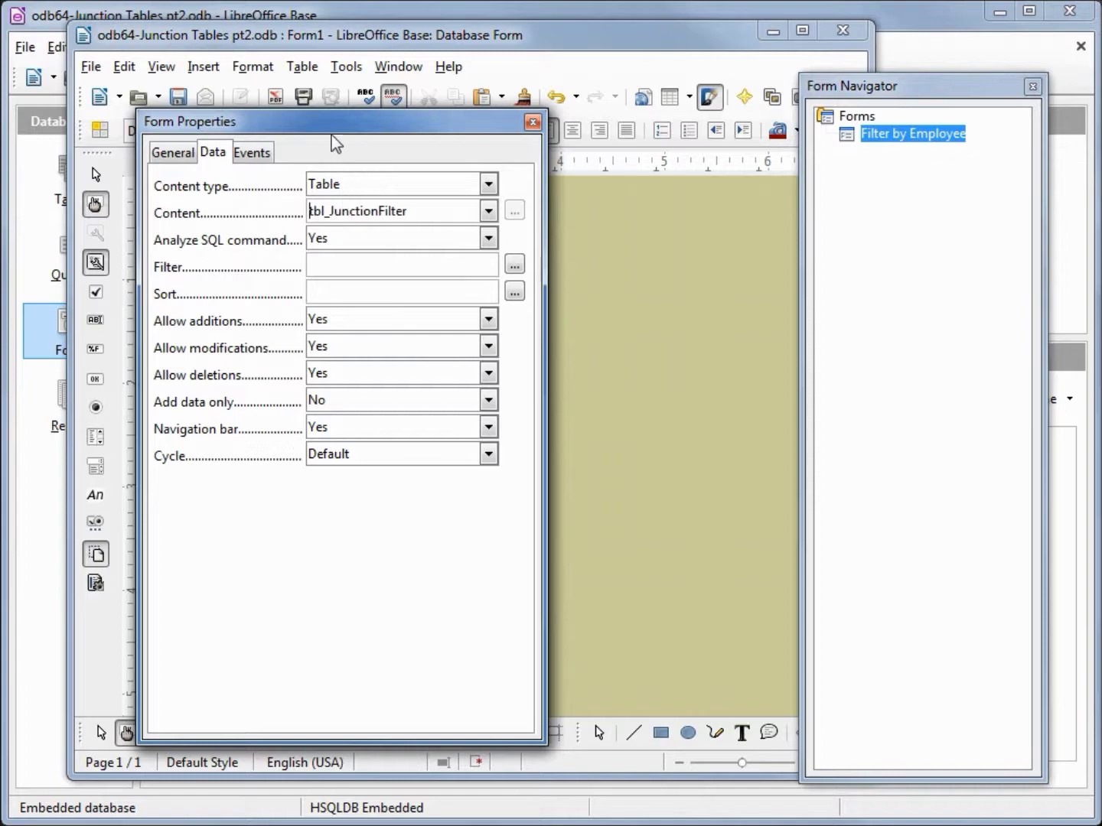
drag(331, 133, 856, 280)
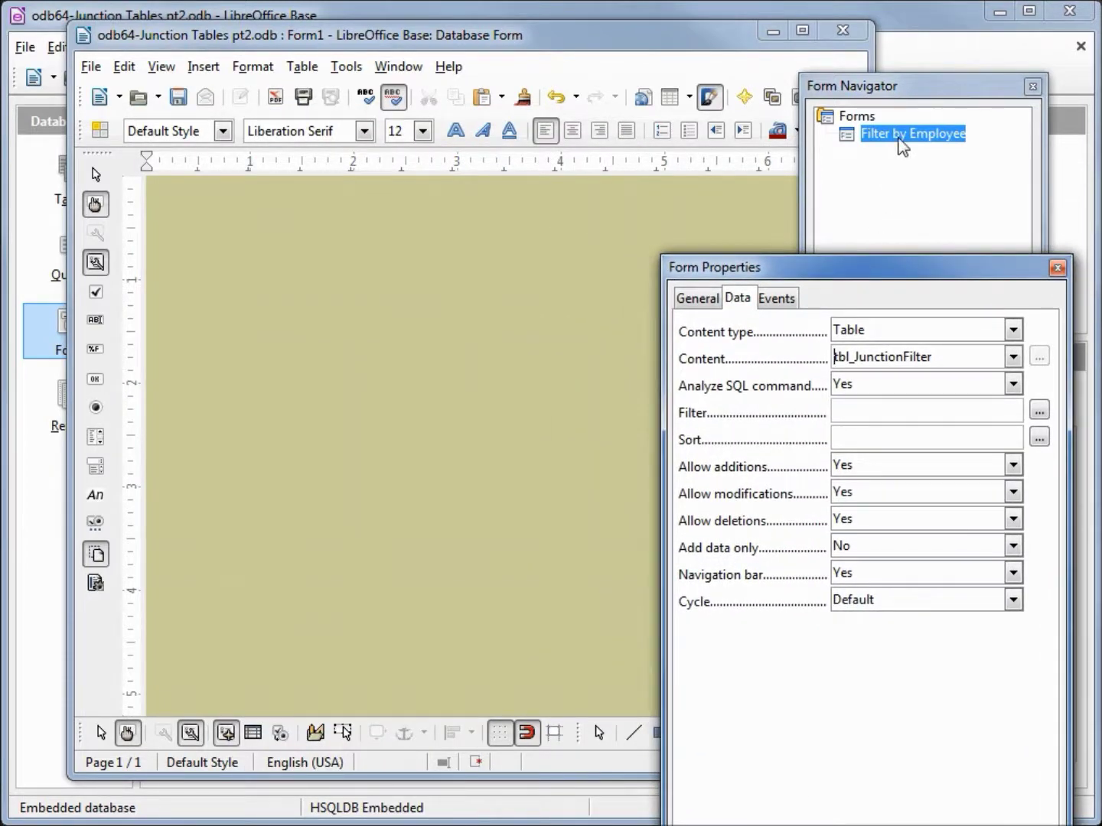
- Draw a list box near the top left of the form page
click(899, 141)
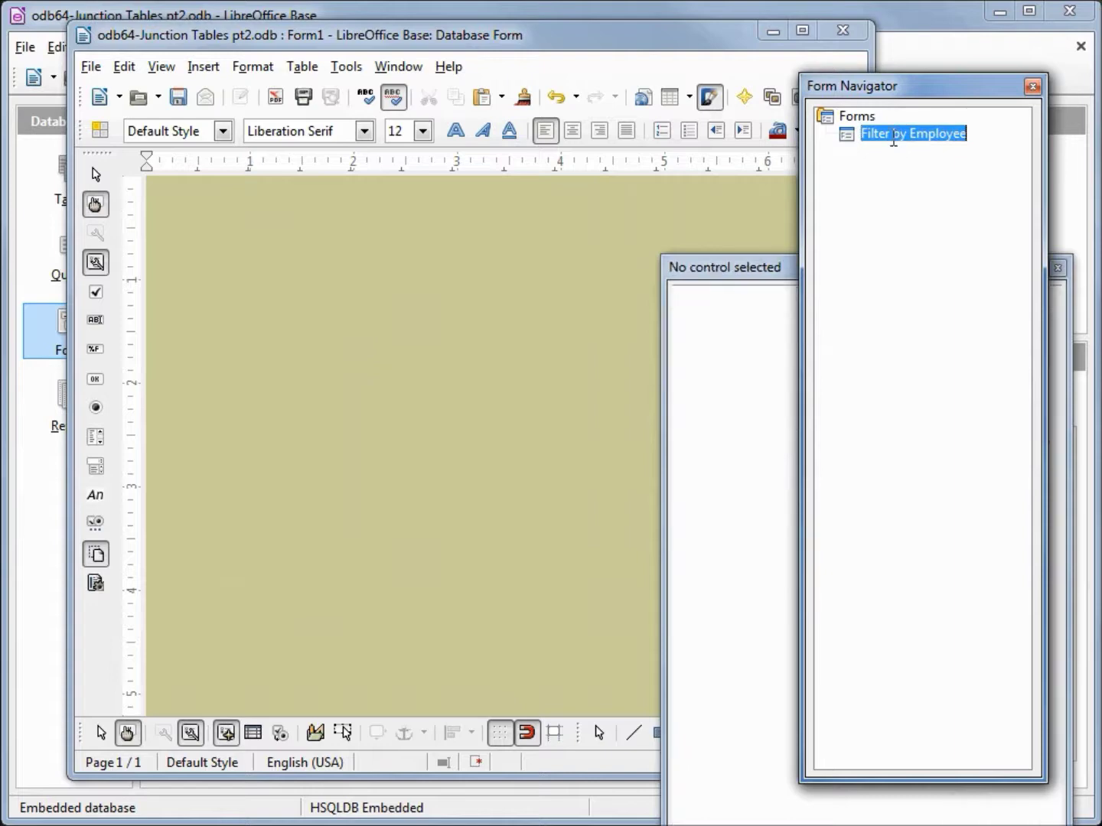
click(96, 439)
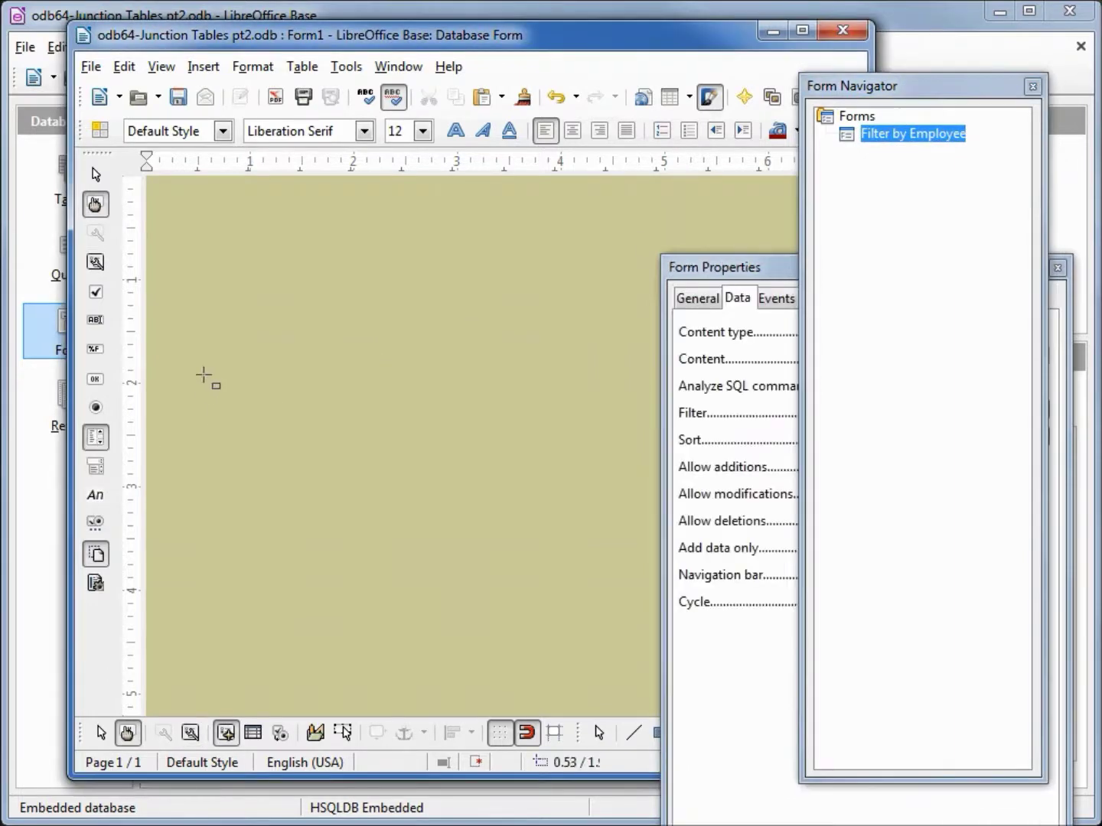
drag(248, 259, 406, 292)
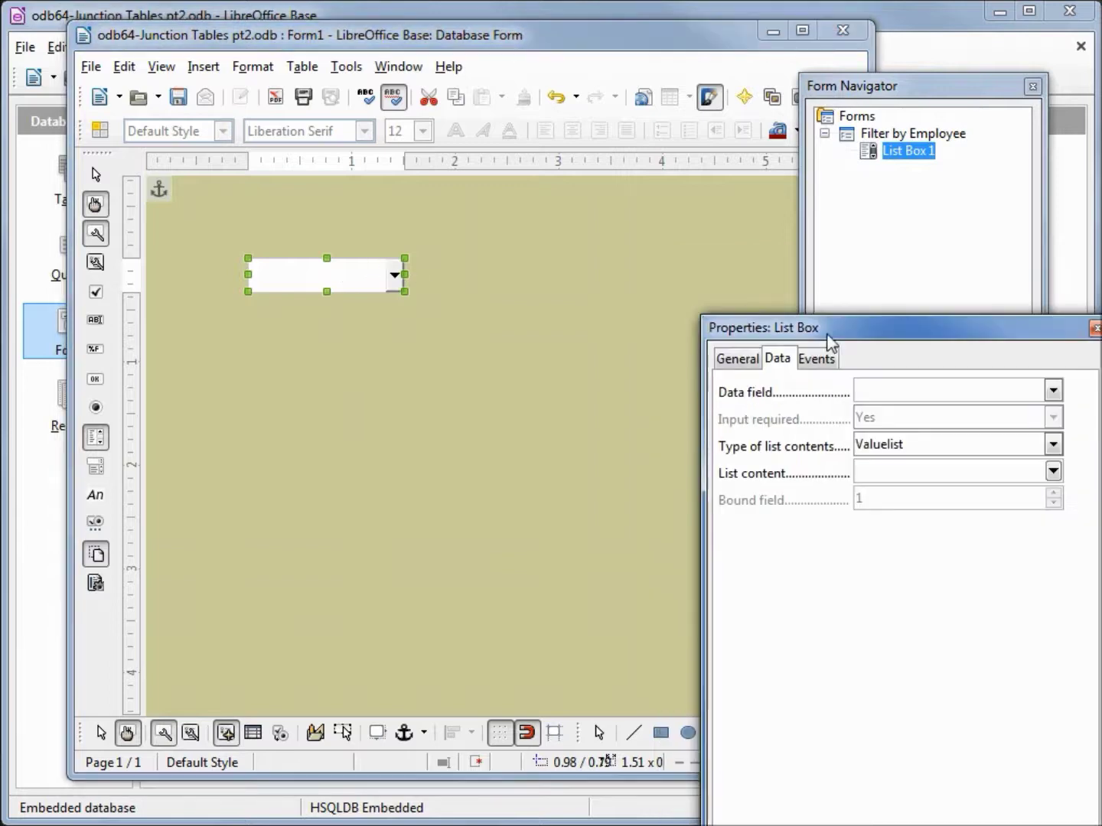
- Bind the list box to fltEmpID with Sql list contents and open its query builder
mouse_move(784, 335)
mouse_down()
mouse_move(800, 329)
mouse_move(581, 172)
mouse_move(558, 170)
mouse_up()
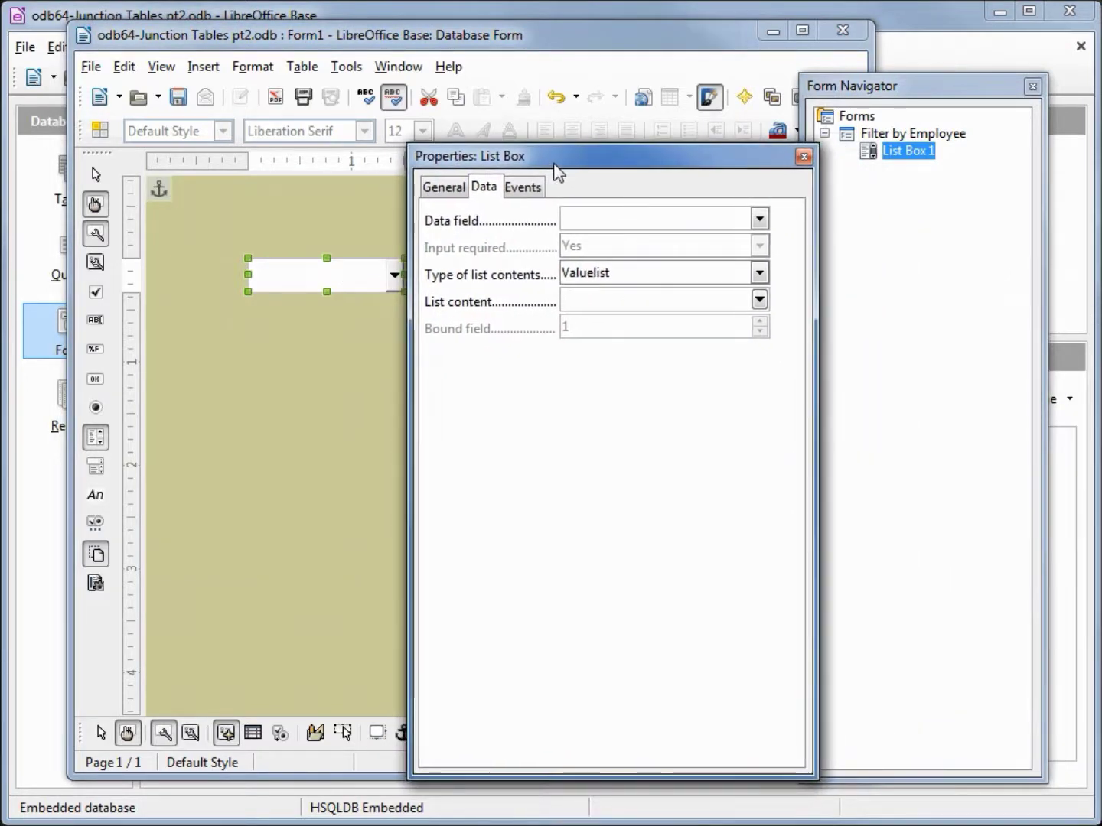
click(760, 221)
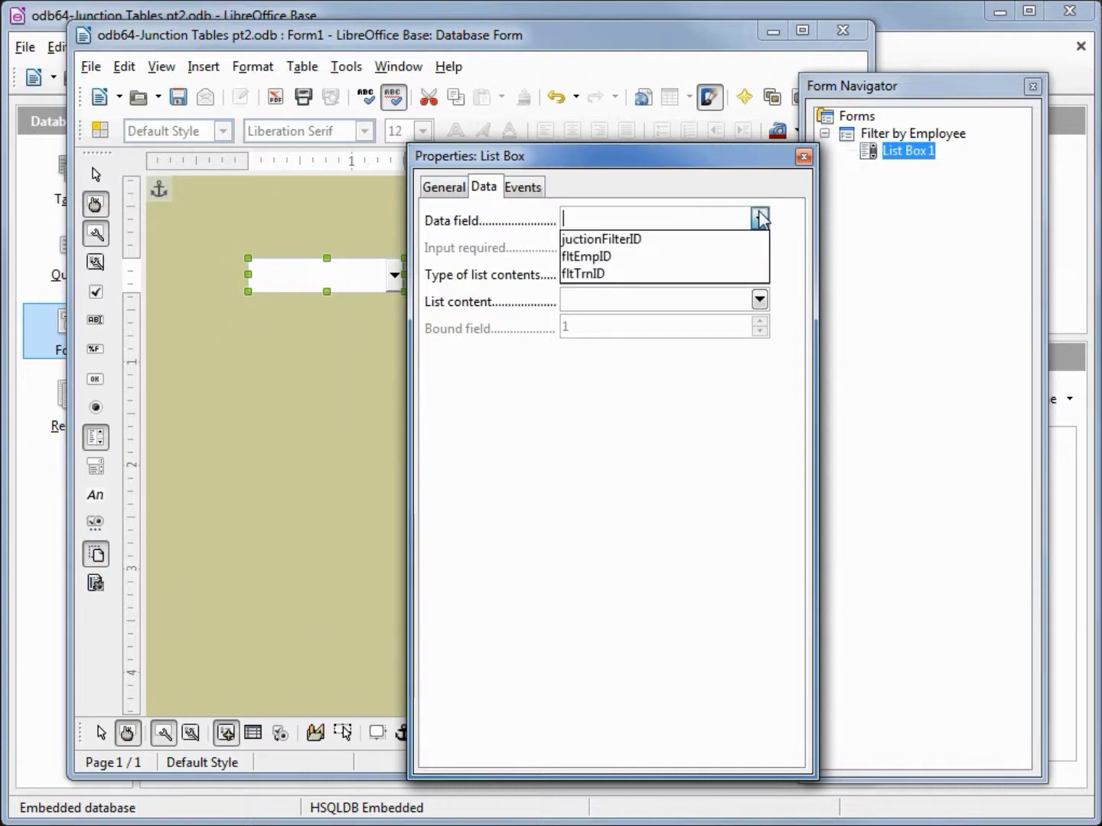
click(706, 257)
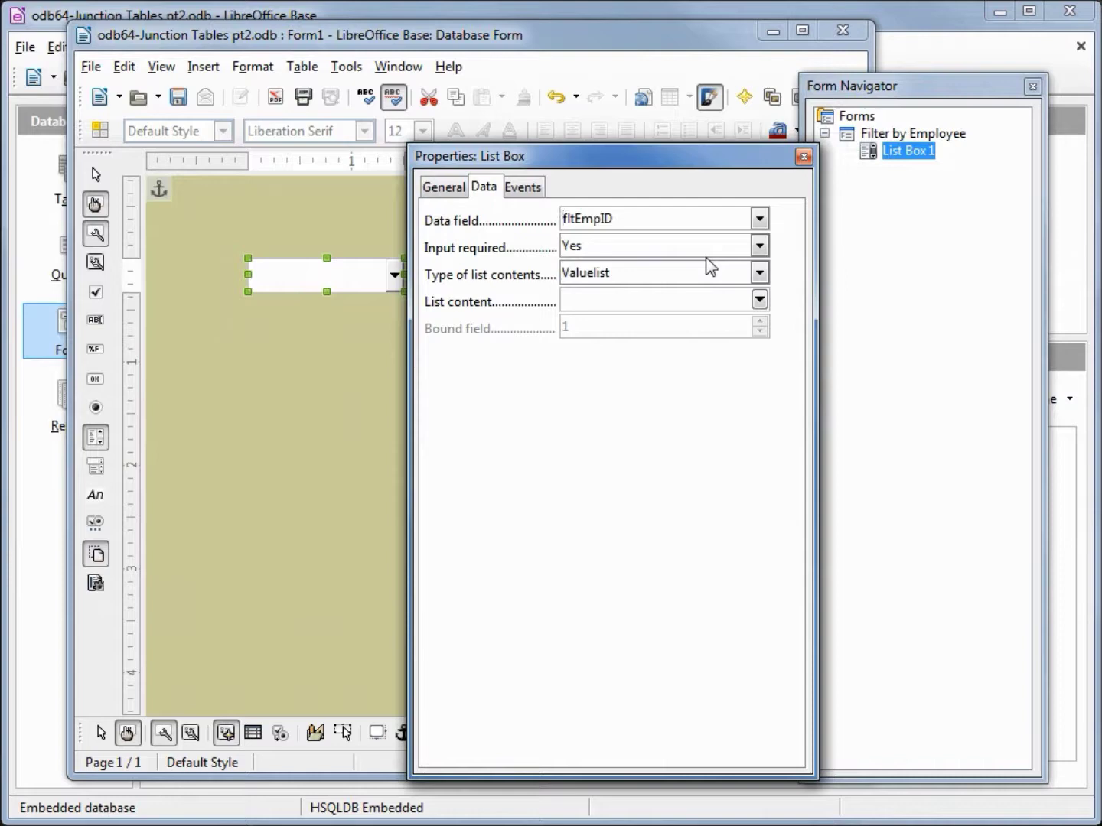
click(760, 274)
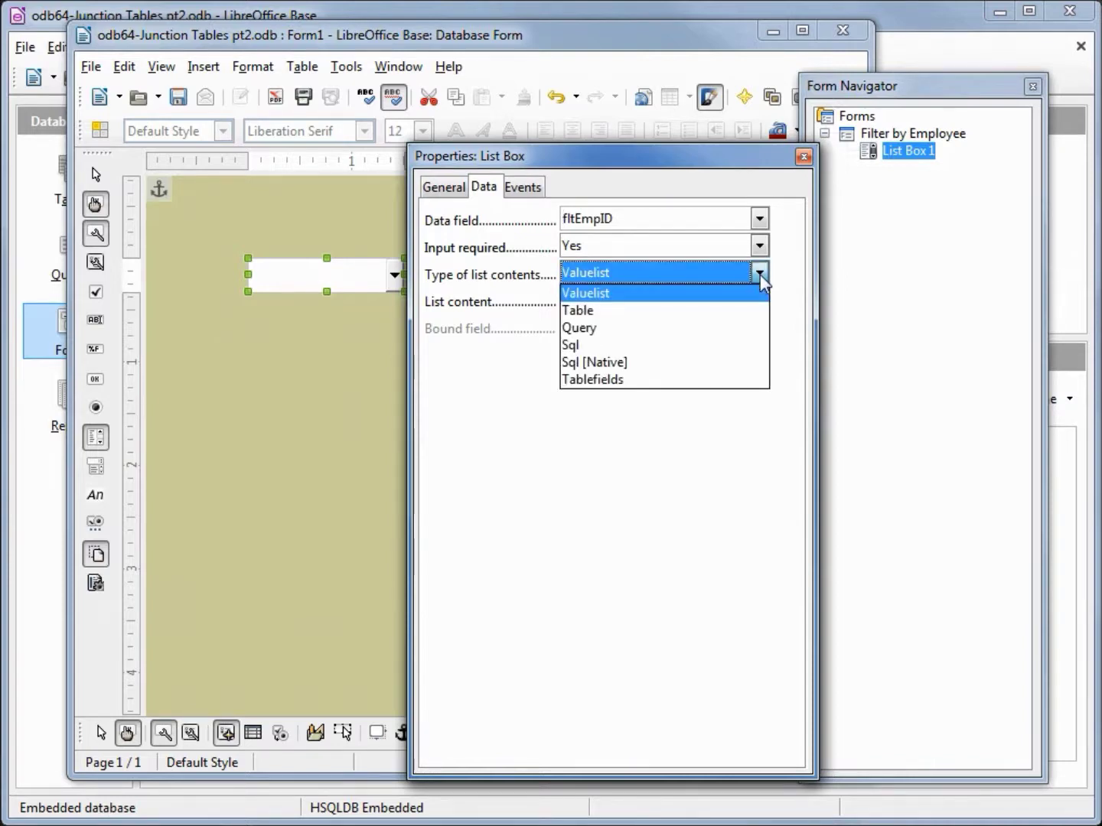
click(720, 346)
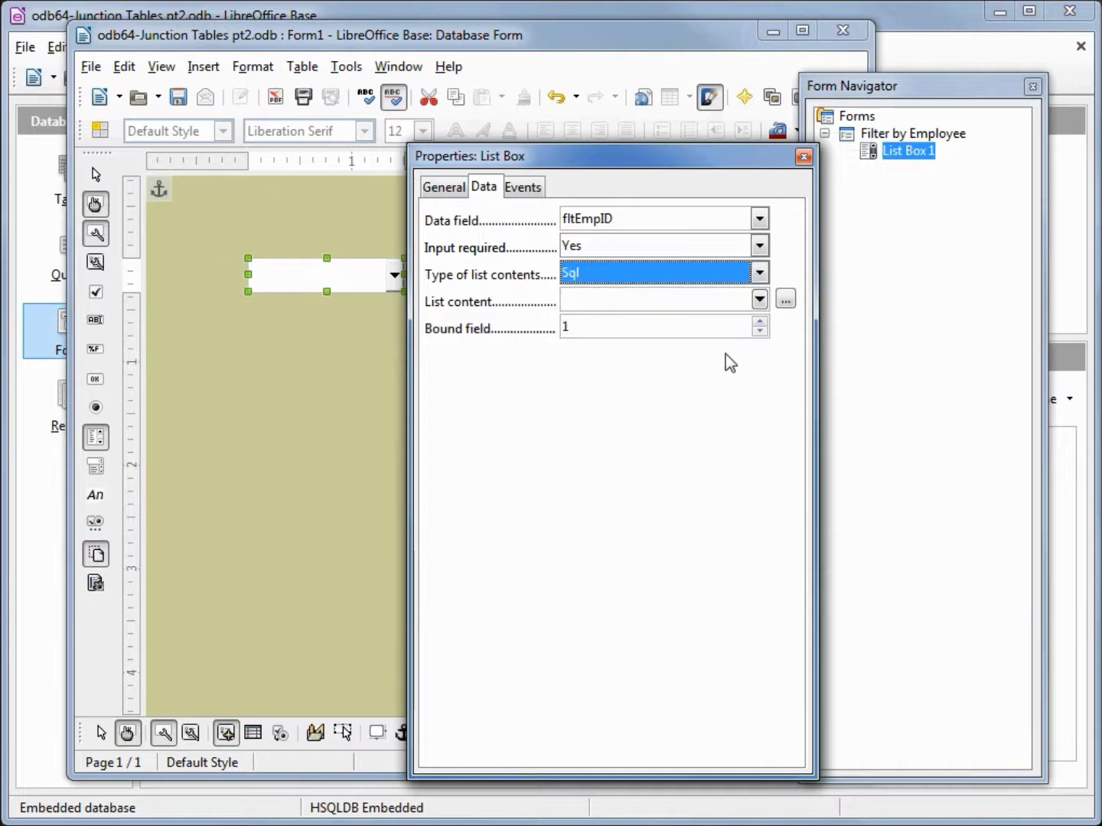
click(784, 301)
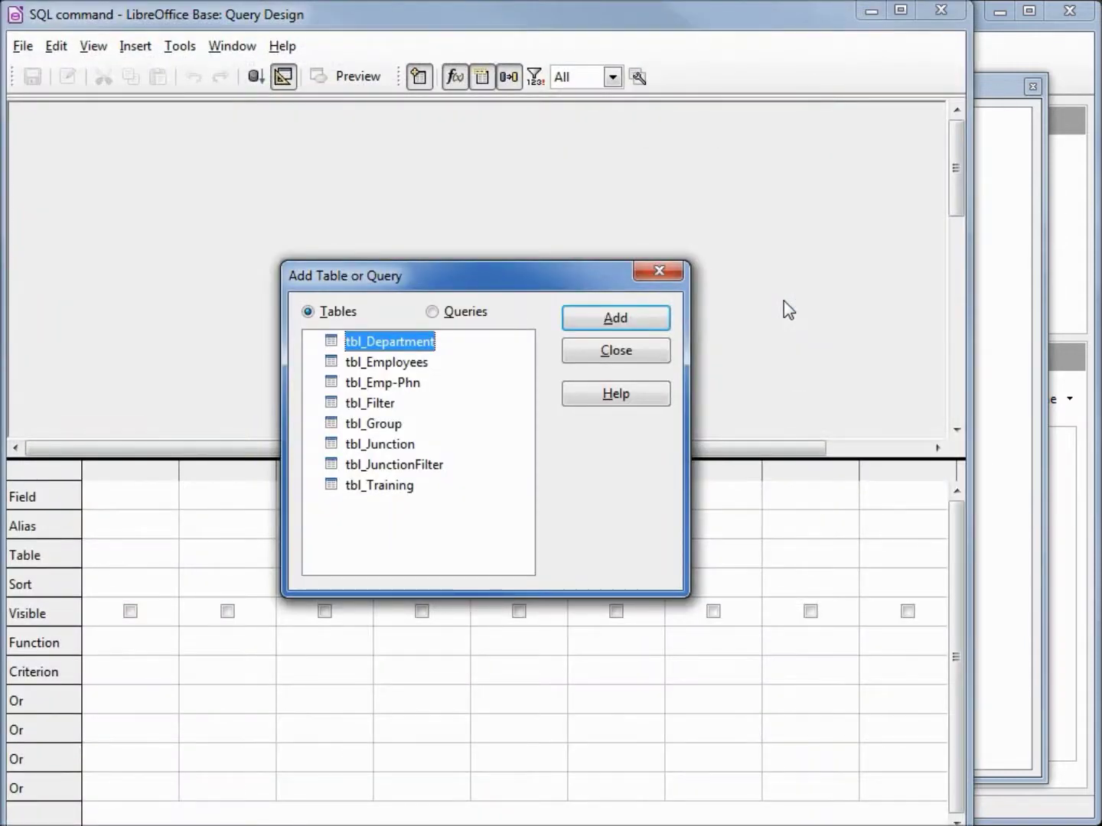
- Add tbl_Employees to the query with Last Name, First Name and employee-ID fields
click(406, 363)
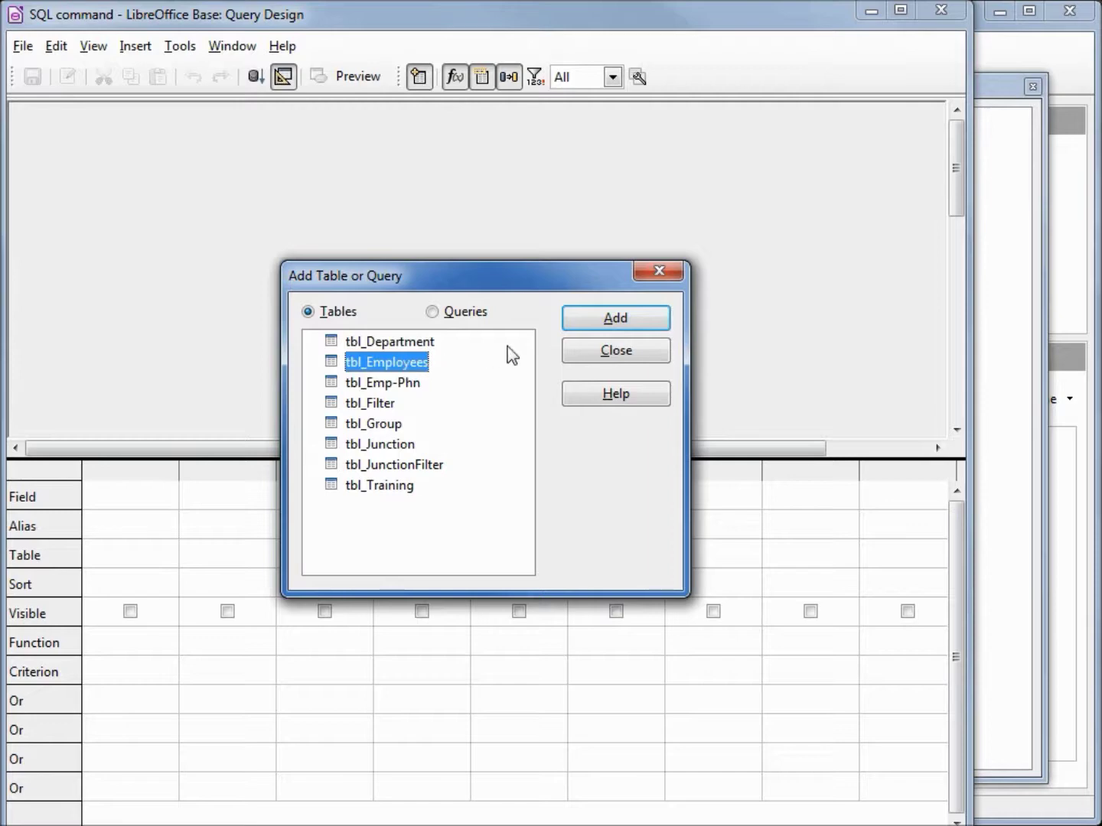
click(610, 320)
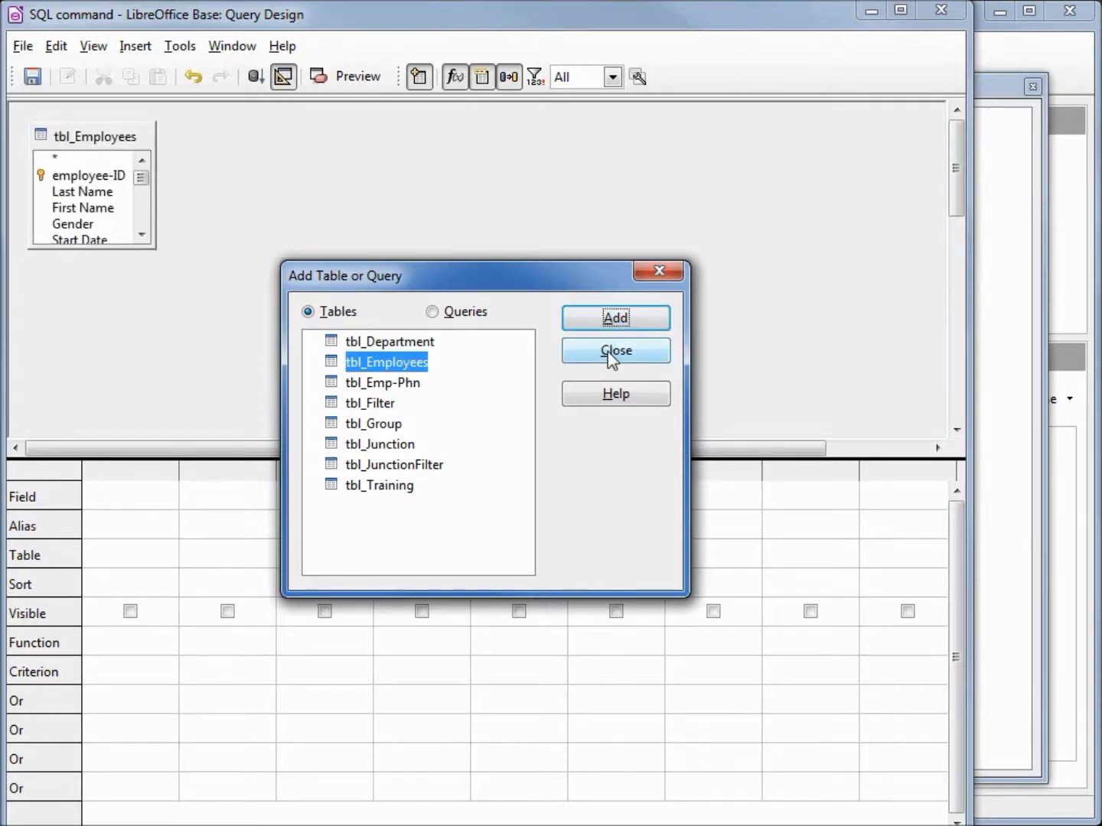
click(608, 351)
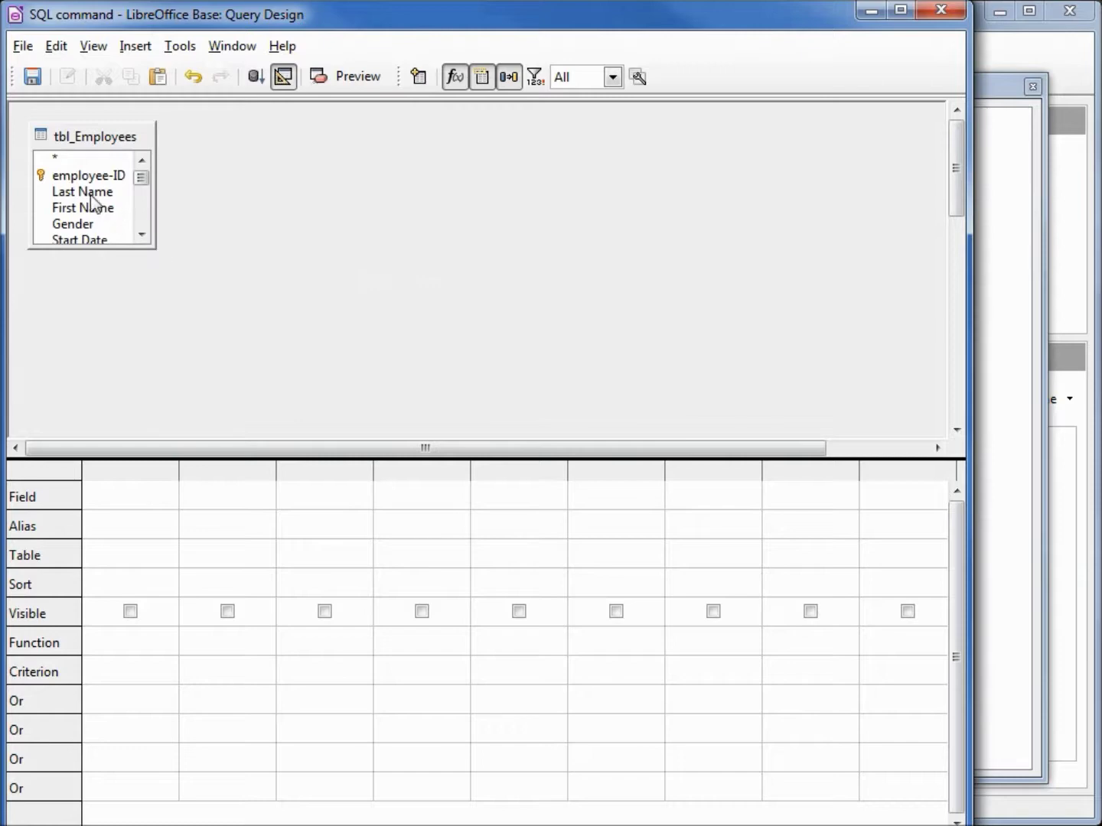
double_click(90, 193)
double_click(104, 210)
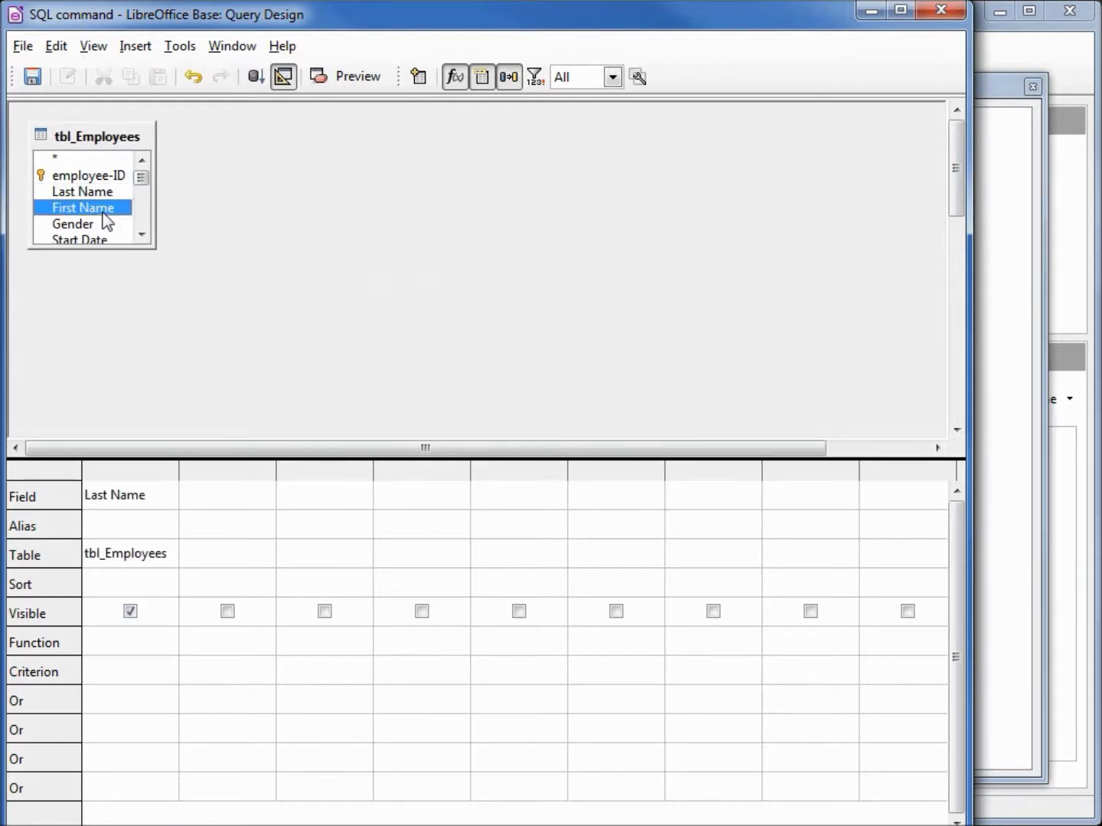
double_click(104, 176)
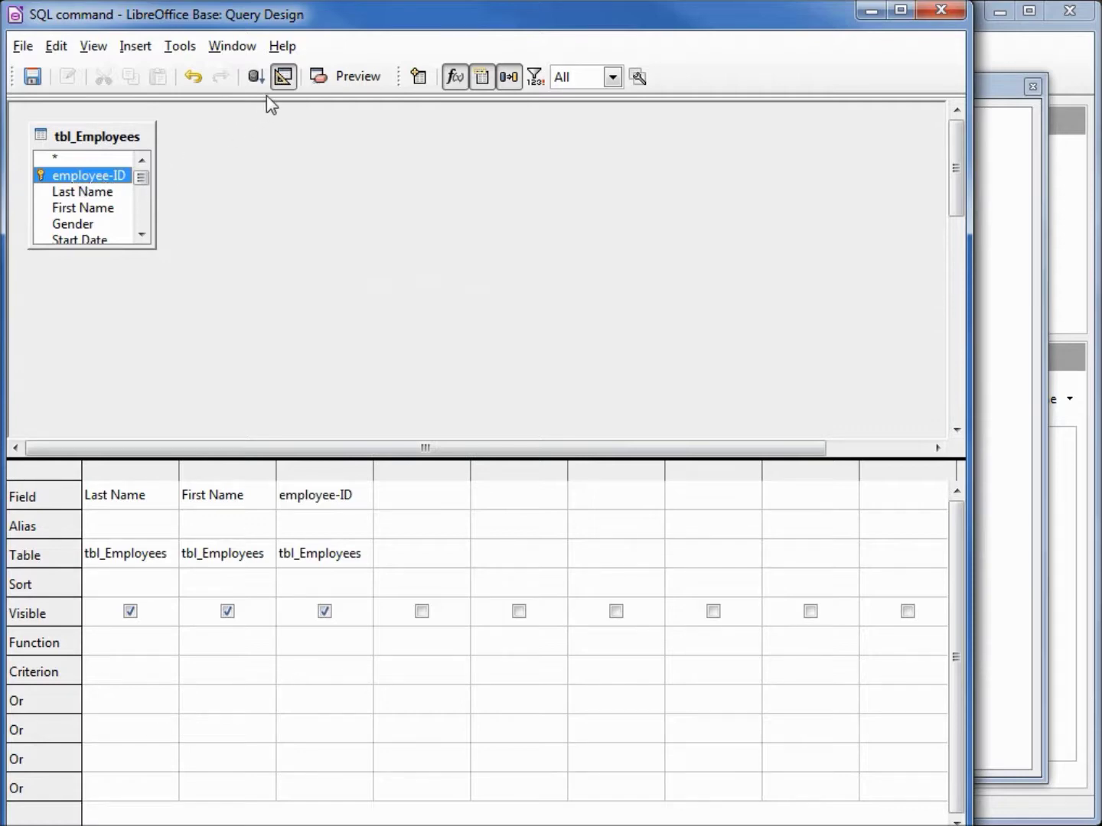
- In SQL view, join Last Name and First Name with || ', ' || as "Emp-Name"
click(283, 77)
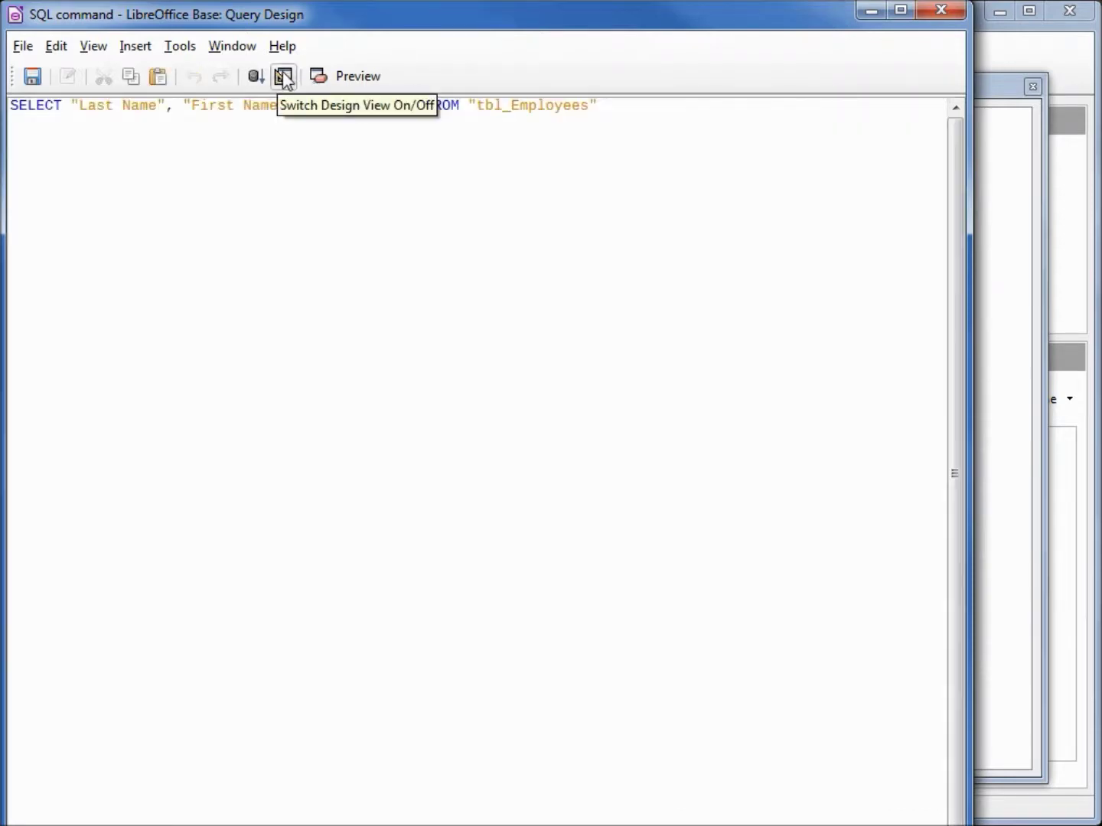
click(167, 109)
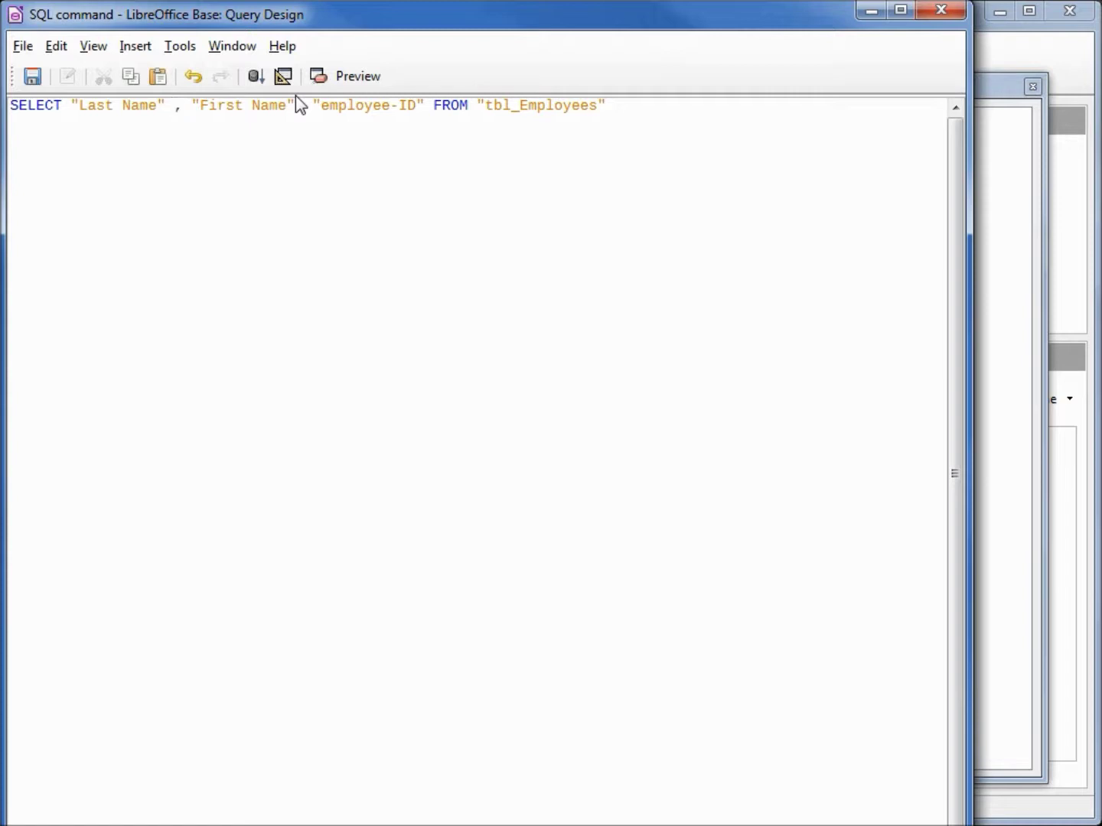
text(||)
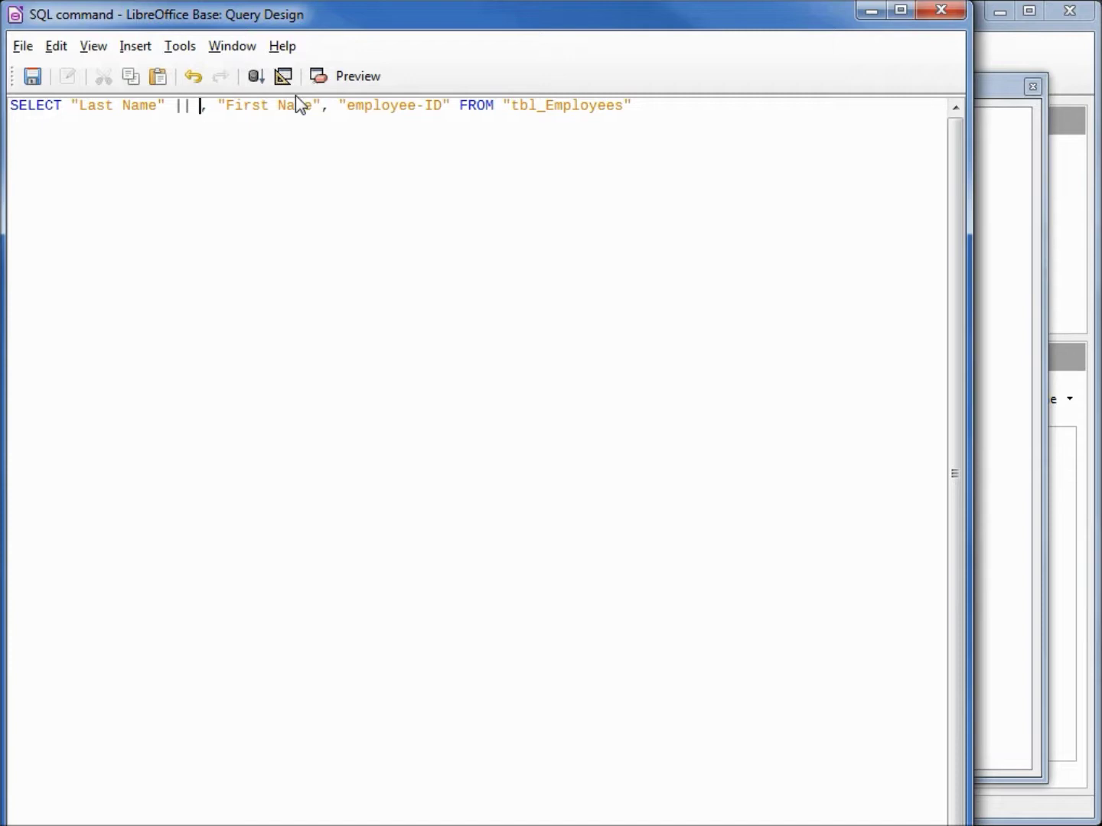
text( ')
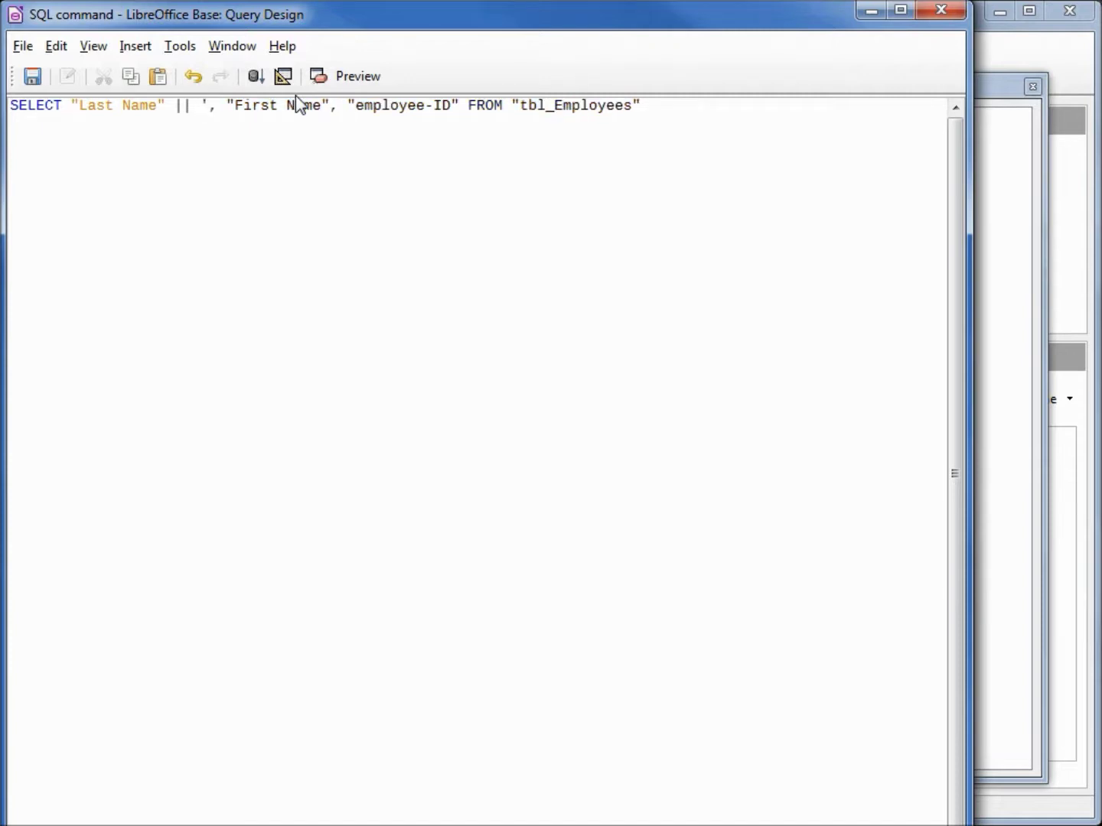
key(Right)
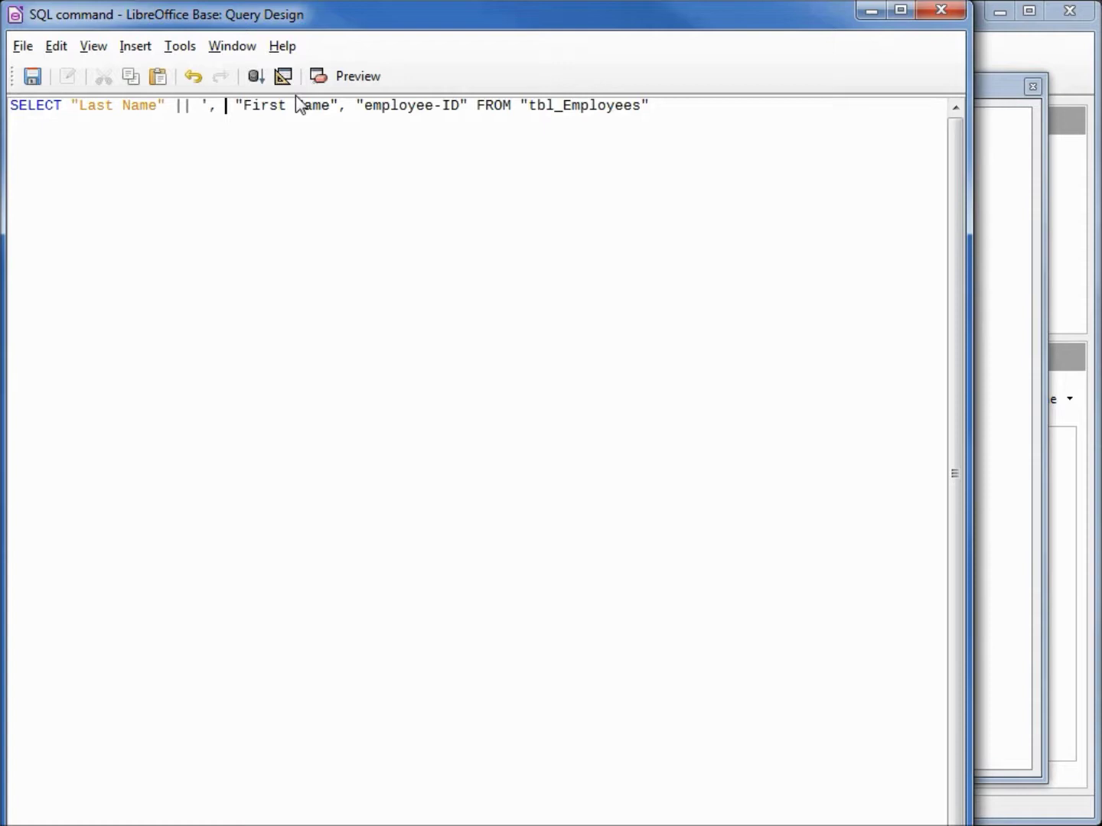
text(')
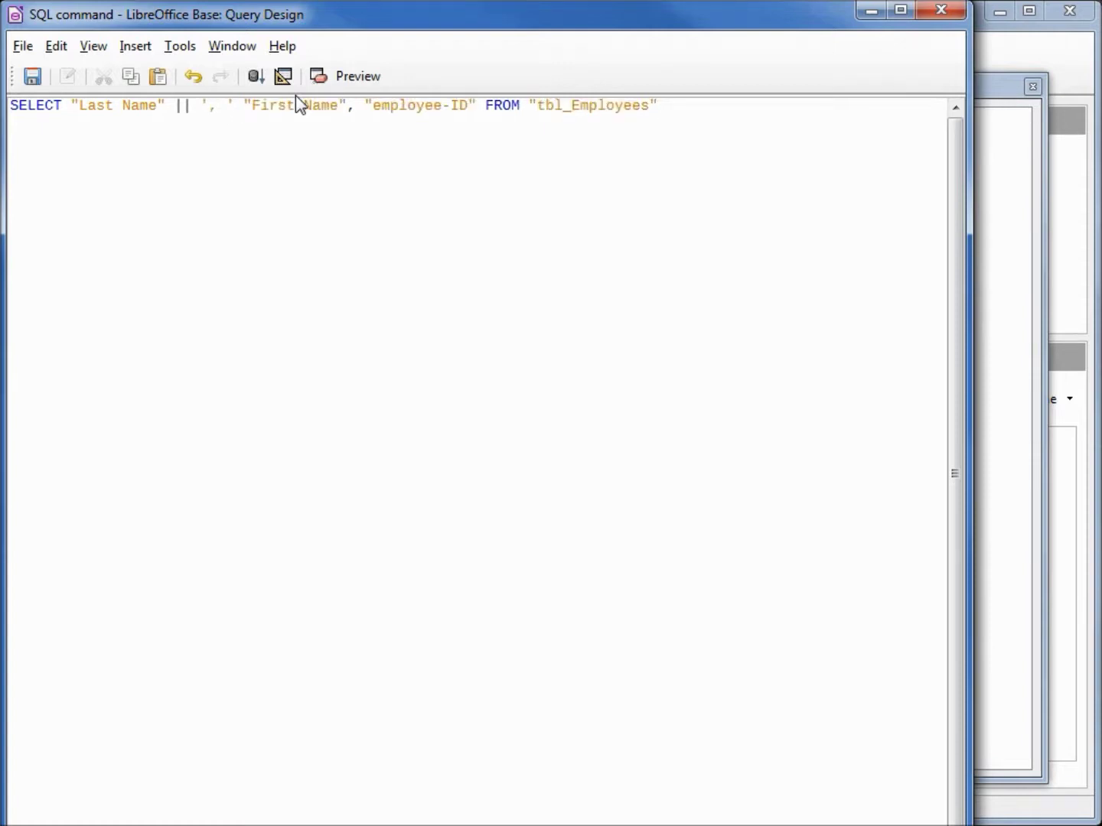
text( ||)
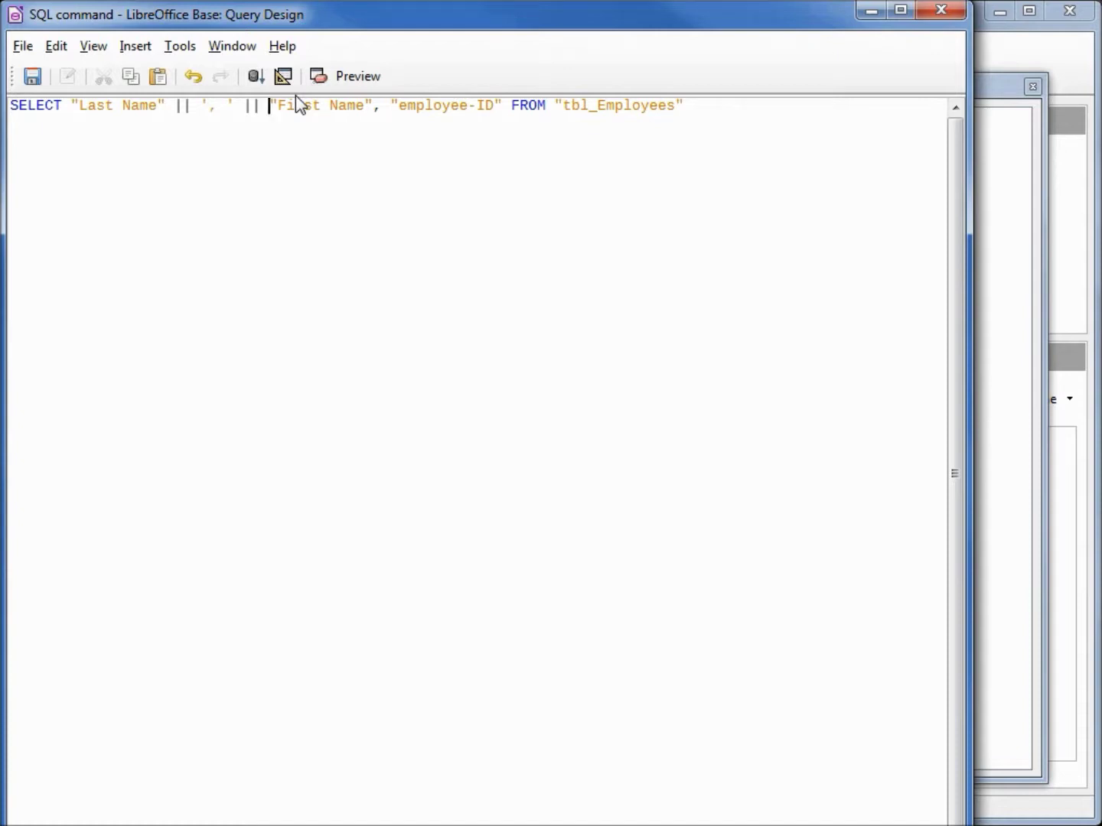
key(Right)
key(Right)
key(Right)
key(Right)
key(Right)
key(Right)
key(Right)
key(Right)
key(Right)
key(Right)
key(Right)
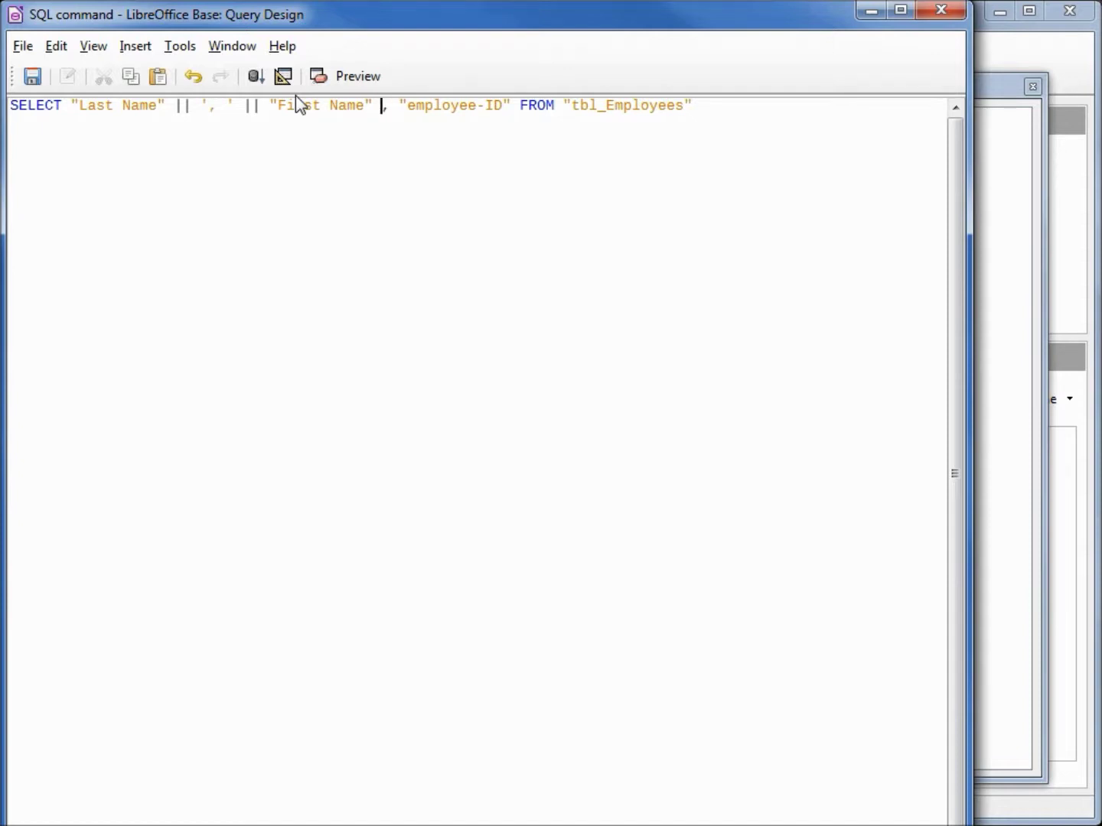
text(as )
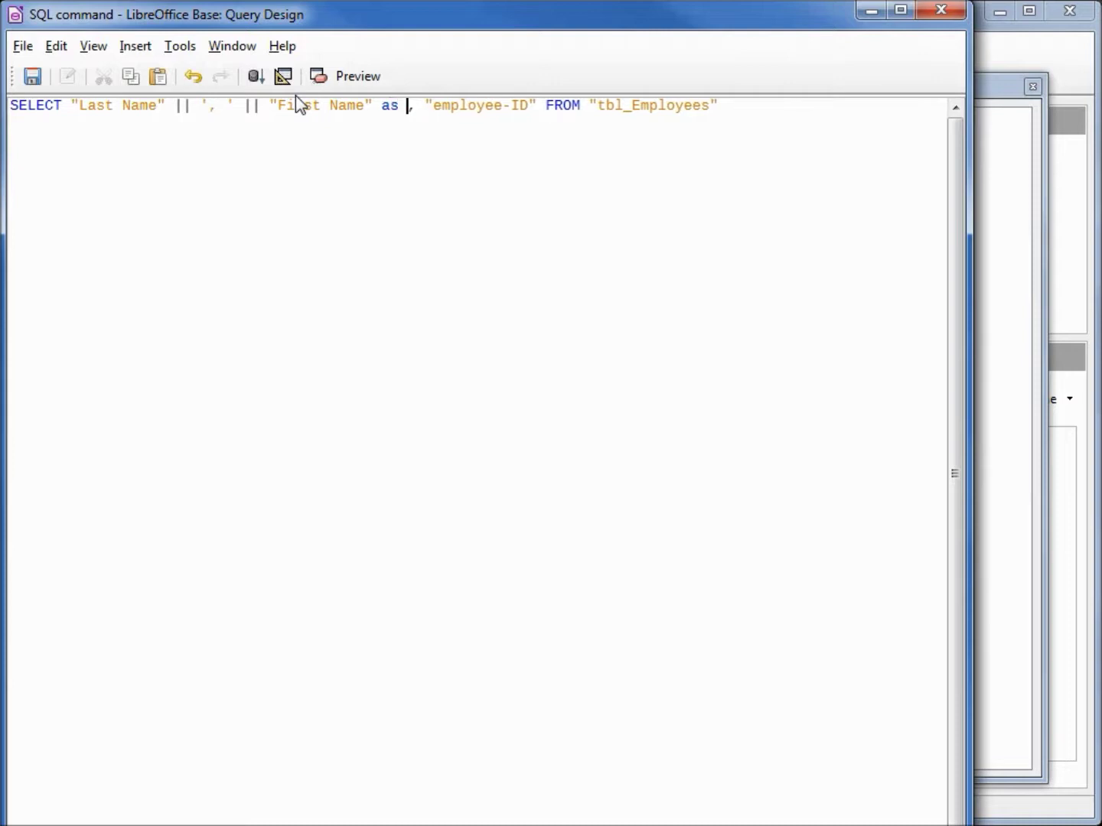
text("Emp)
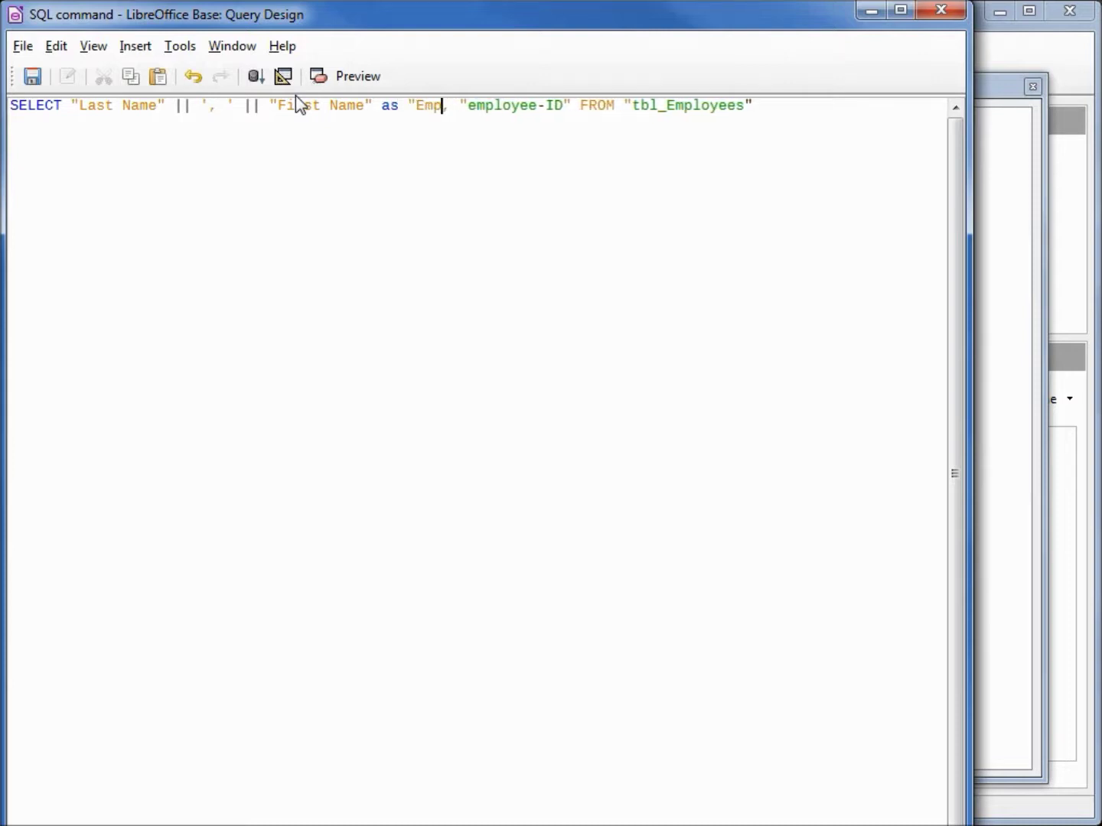
text(-Name")
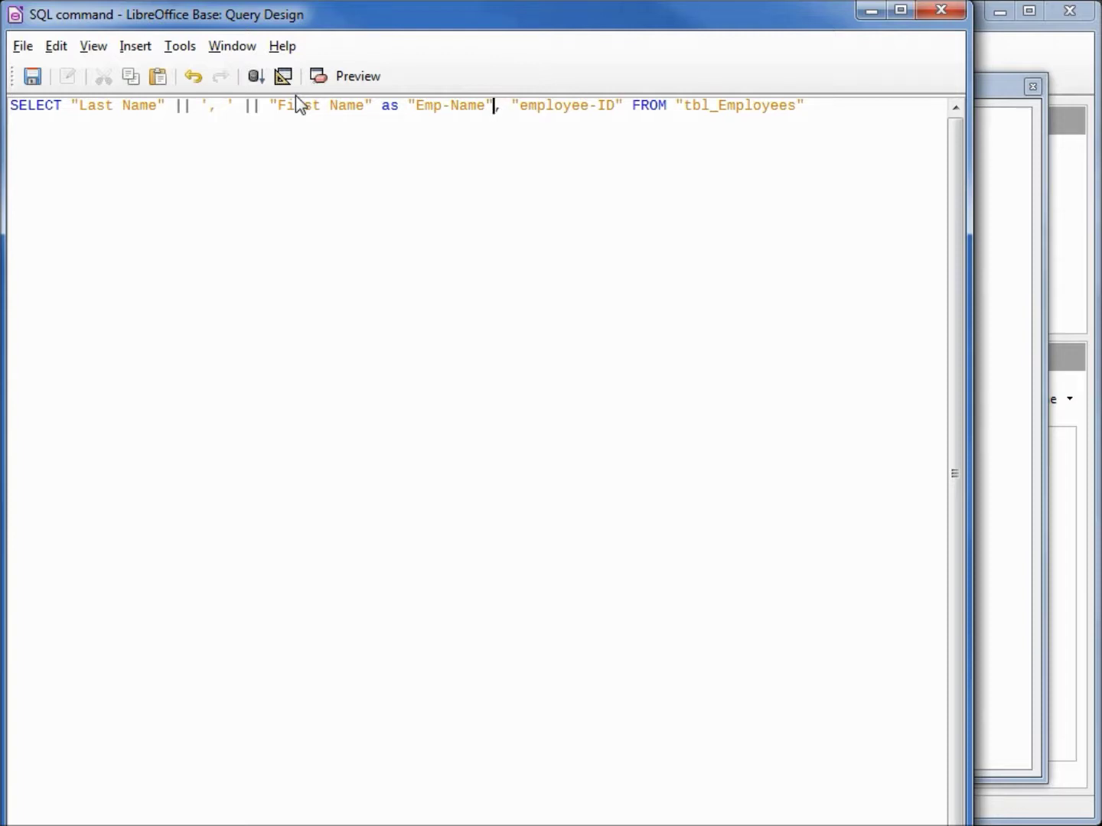
- Run the query, widen Emp-Name, and add WHERE not "employee-ID" = 0
click(259, 77)
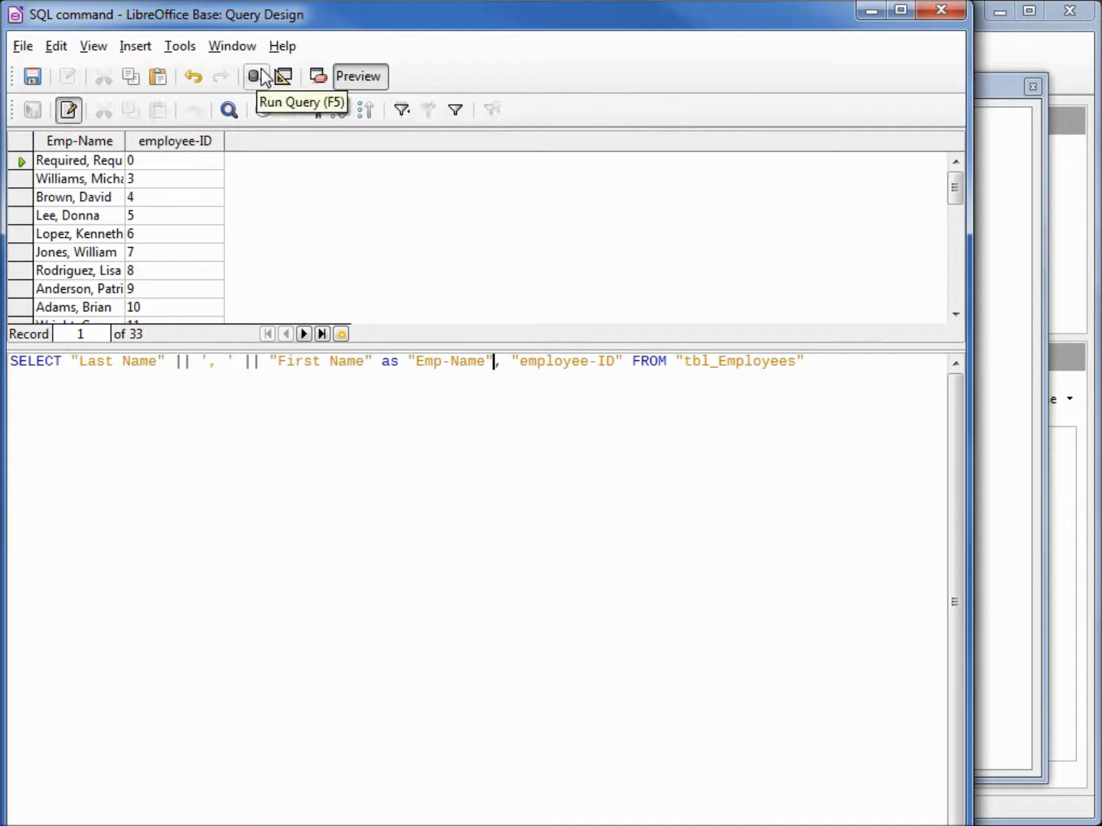
drag(127, 141, 225, 141)
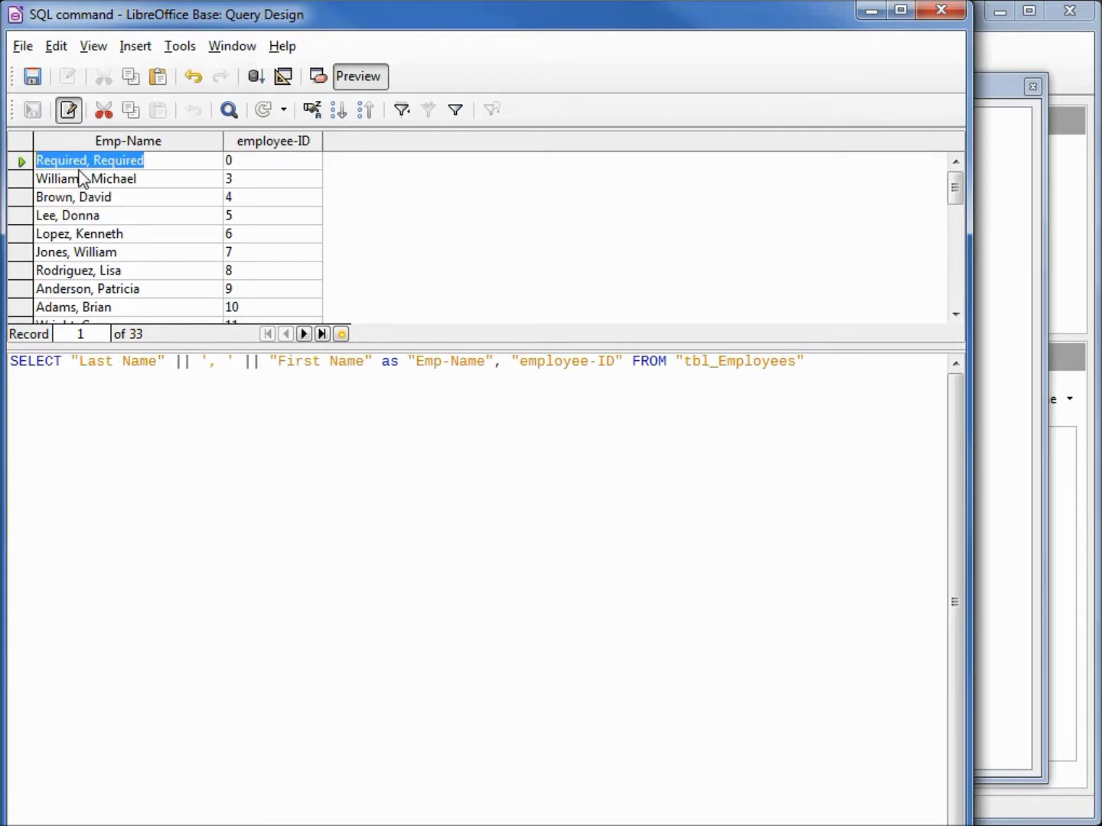
click(826, 365)
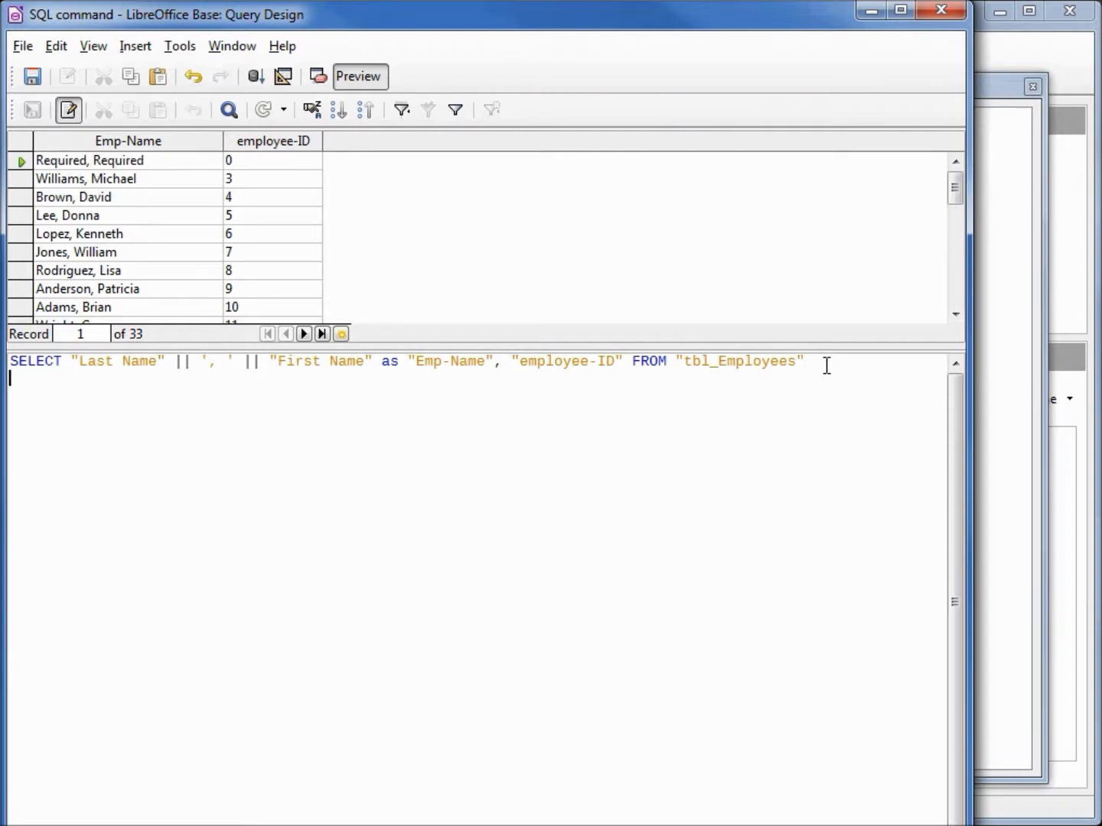
text(where)
key(Return)
text(not "employee-ID)
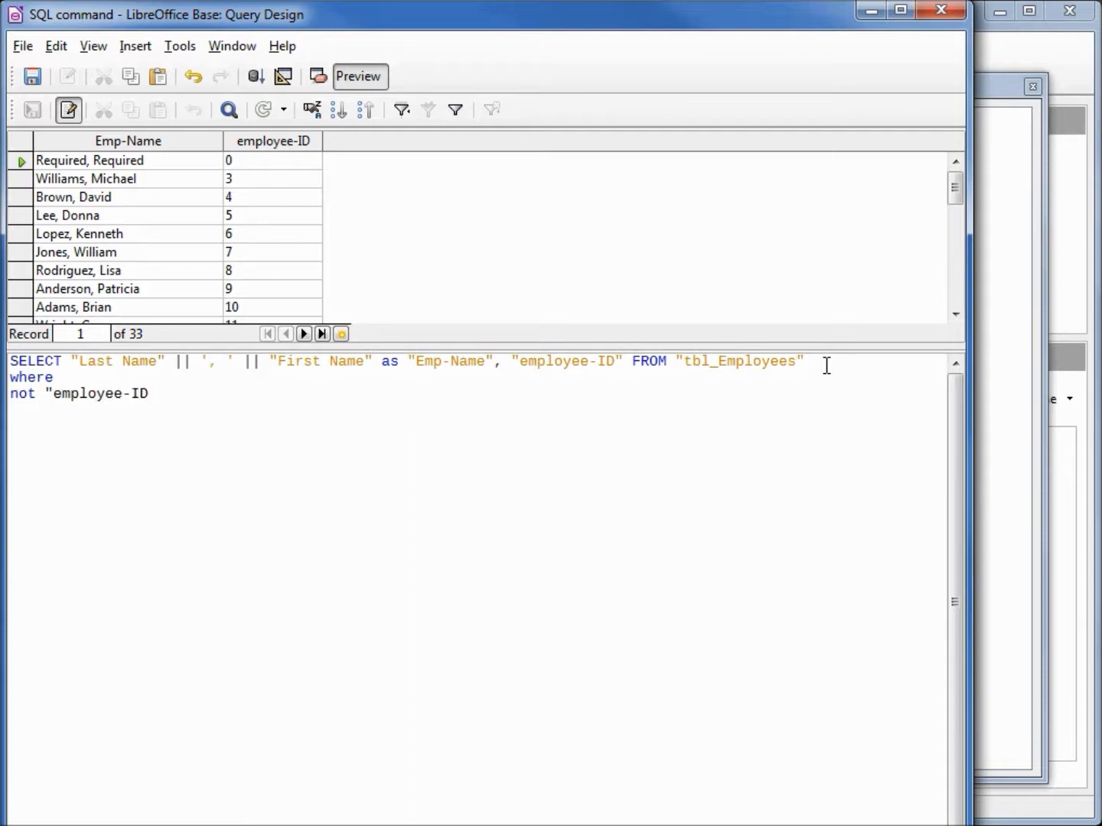
text(" = 0)
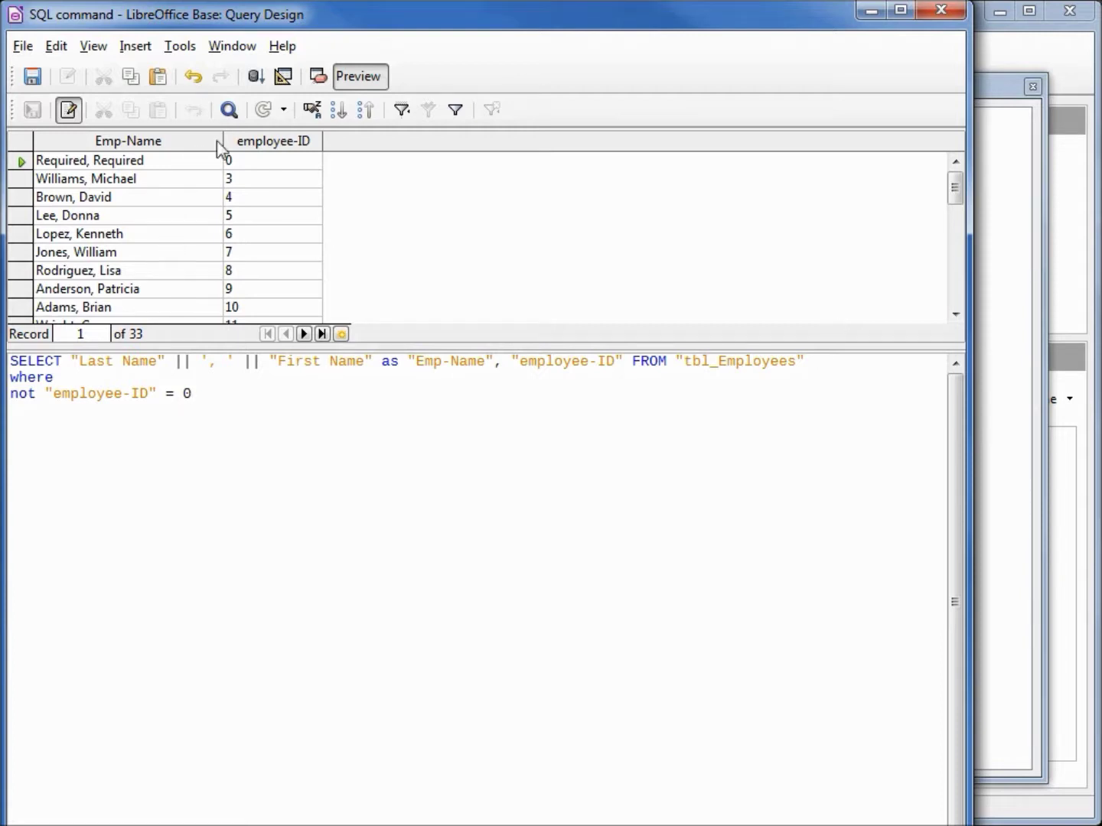
- Rerun the filtered query, save it, and close the query design window
click(257, 76)
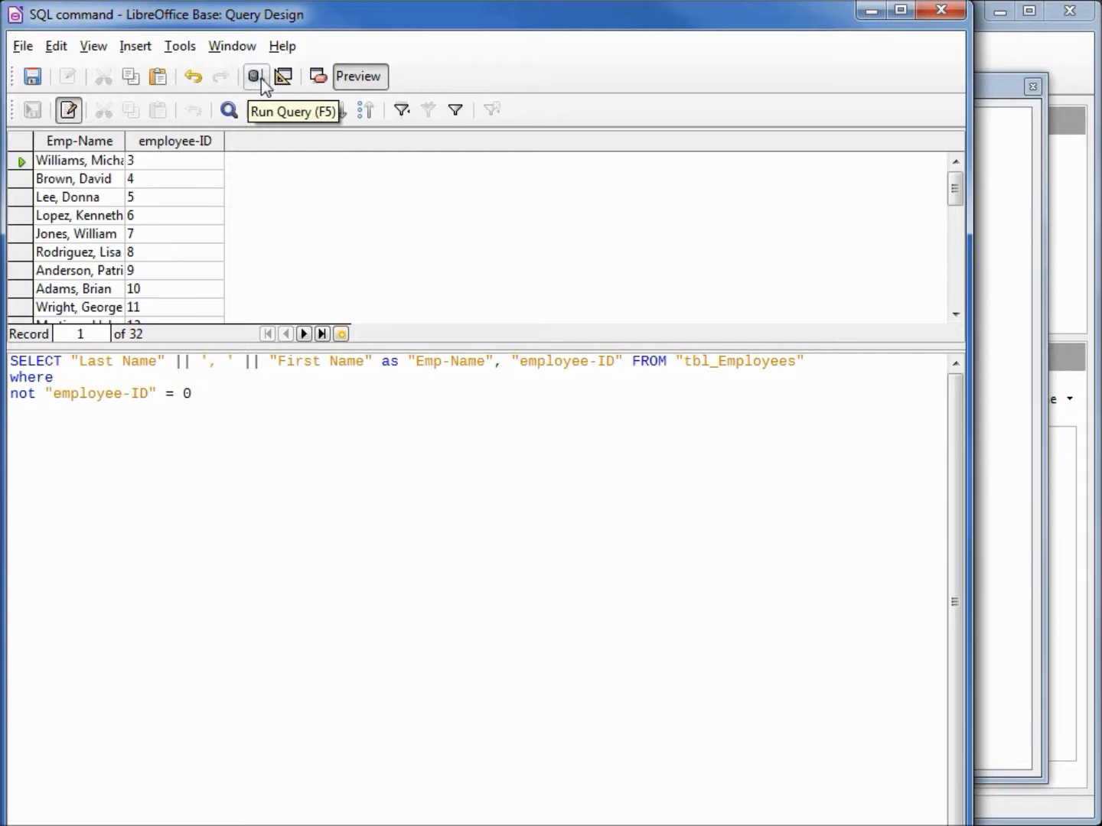
click(32, 78)
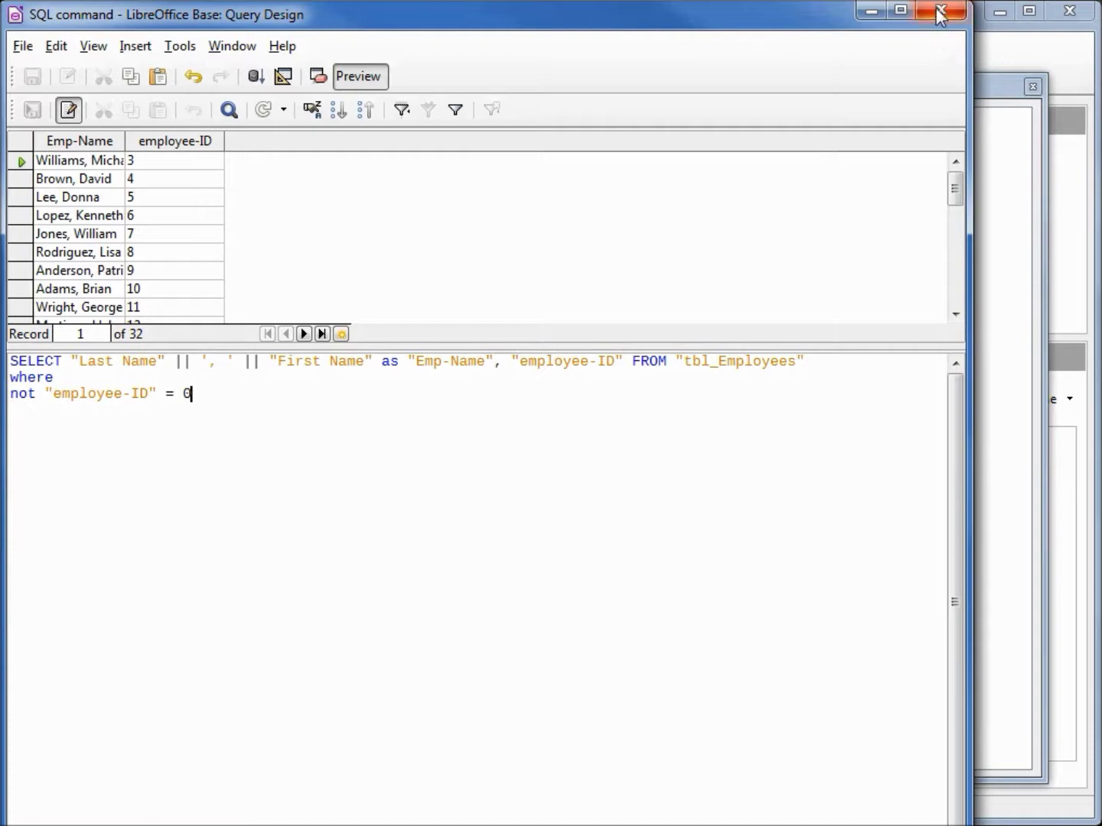
click(940, 13)
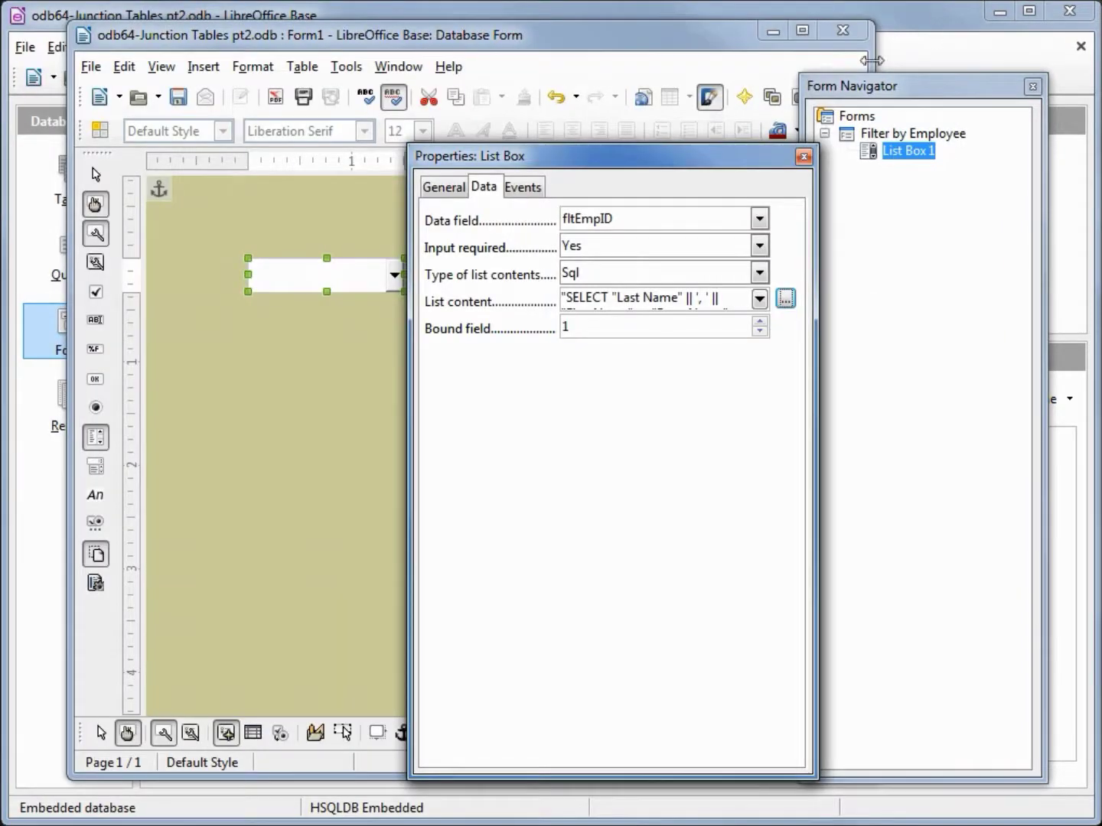
- Draw Label Field 1 directly above the employee list box
drag(633, 164, 905, 239)
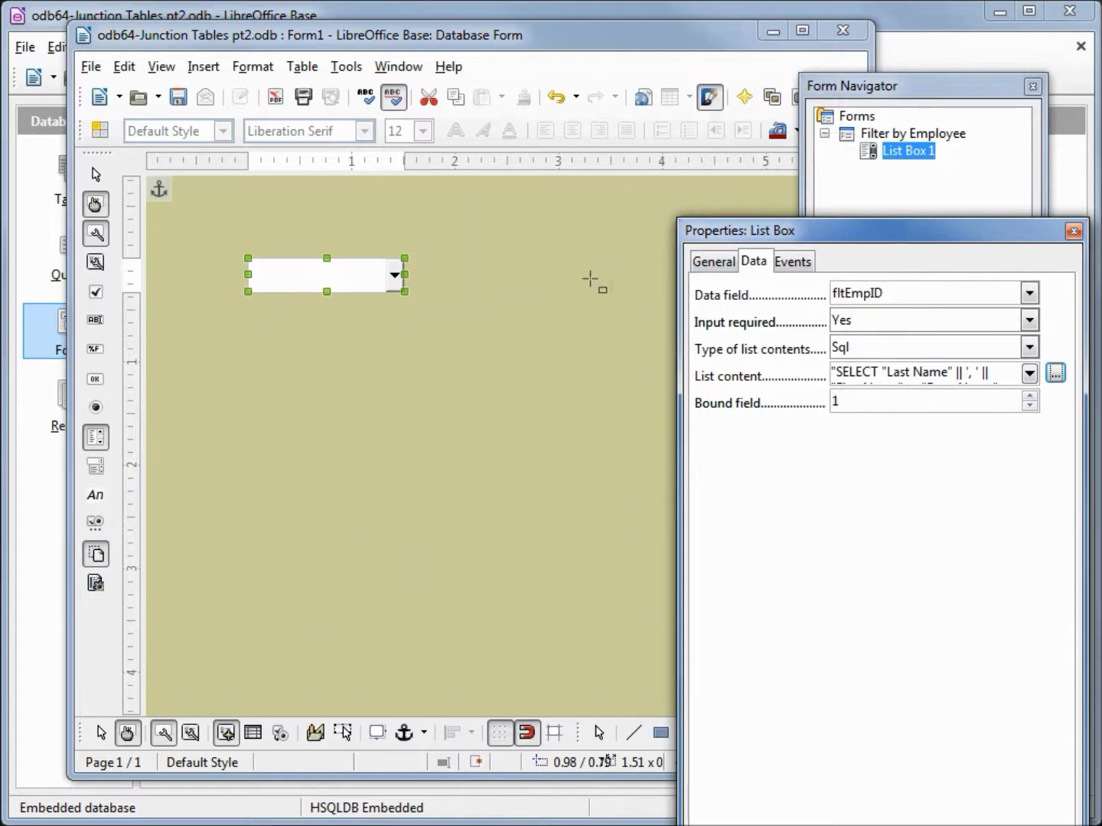
click(96, 497)
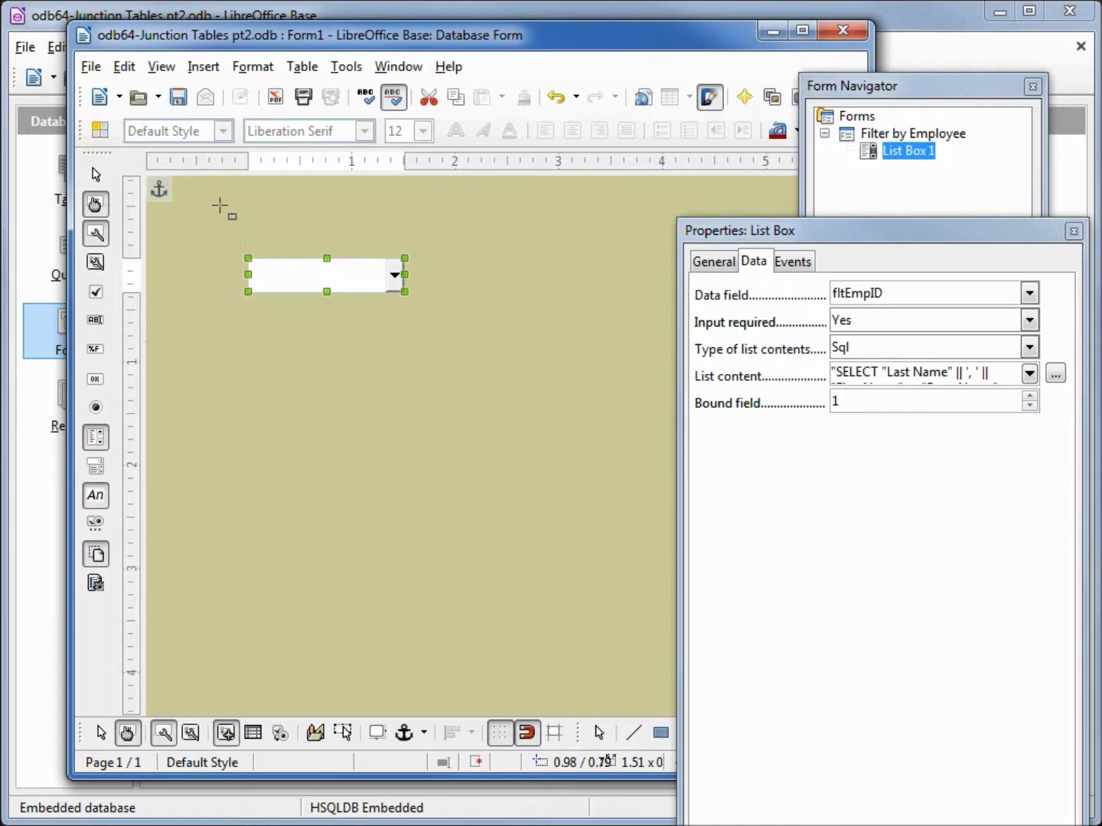
drag(235, 210, 384, 257)
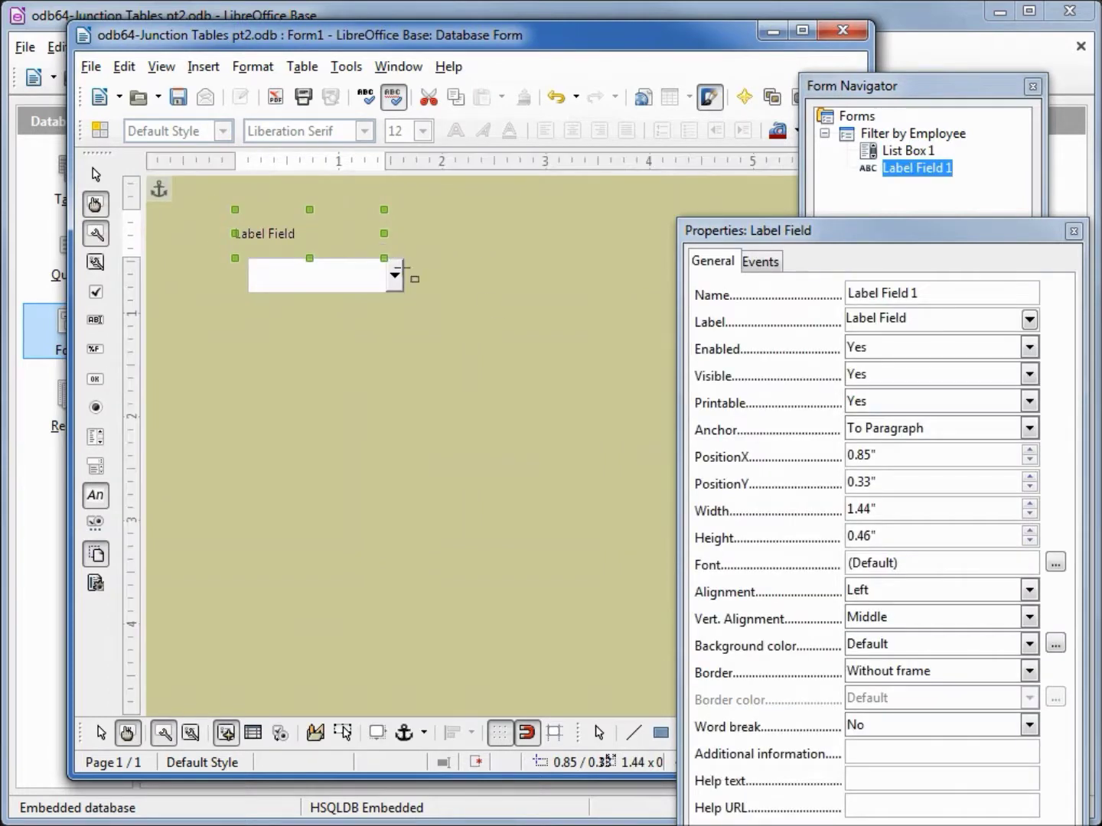
- Replace the label caption with 'Training by' and 'Employee' on two lines
click(919, 319)
drag(905, 319, 840, 319)
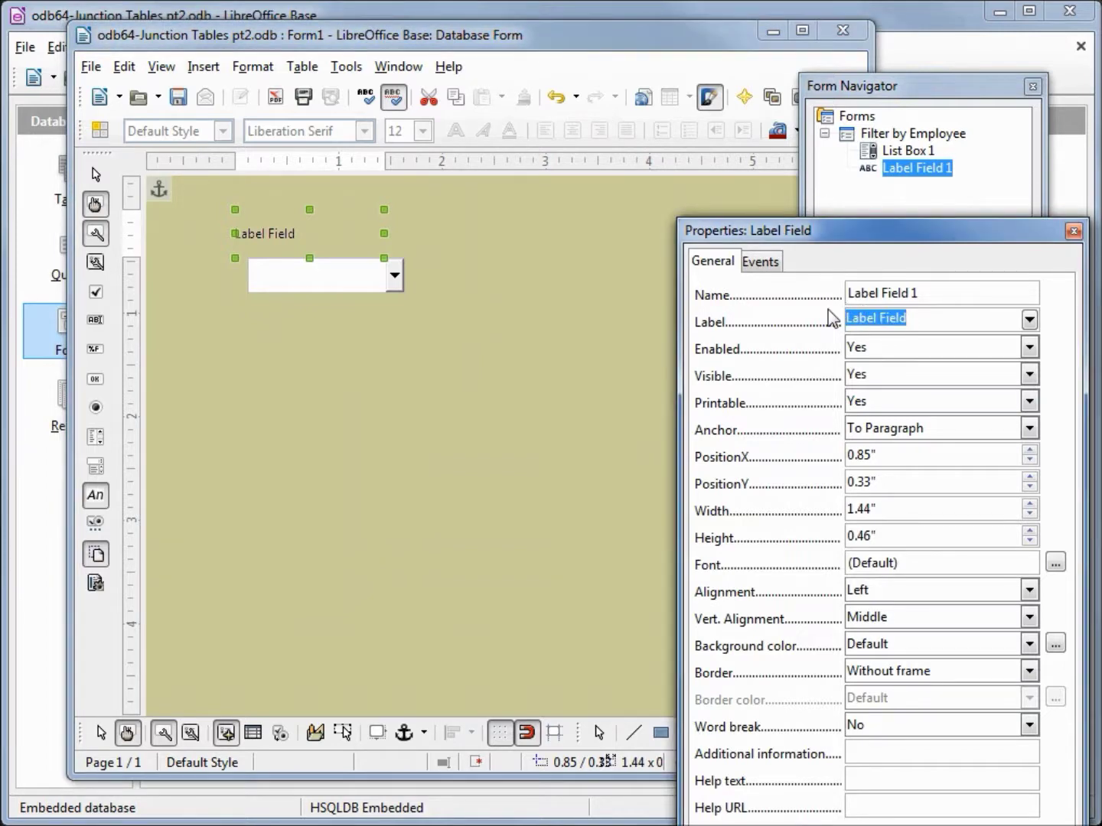
text(Training by)
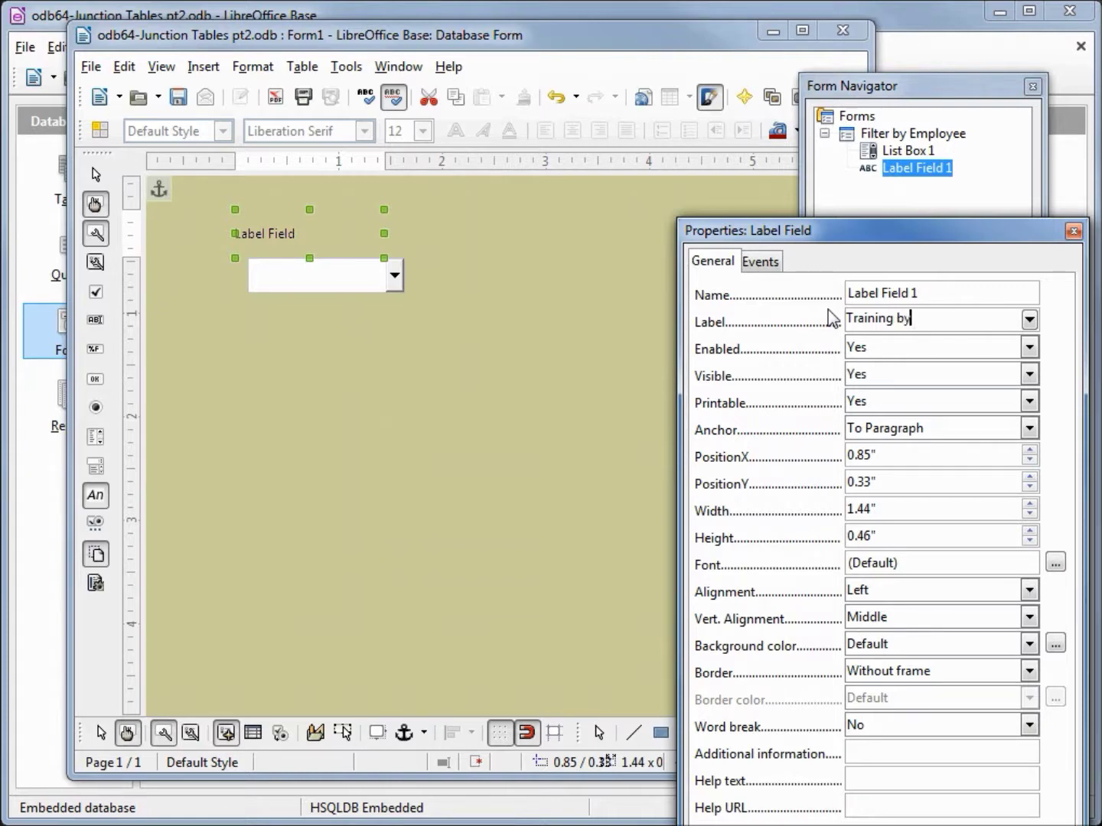
key(shift+Return)
text(Employee)
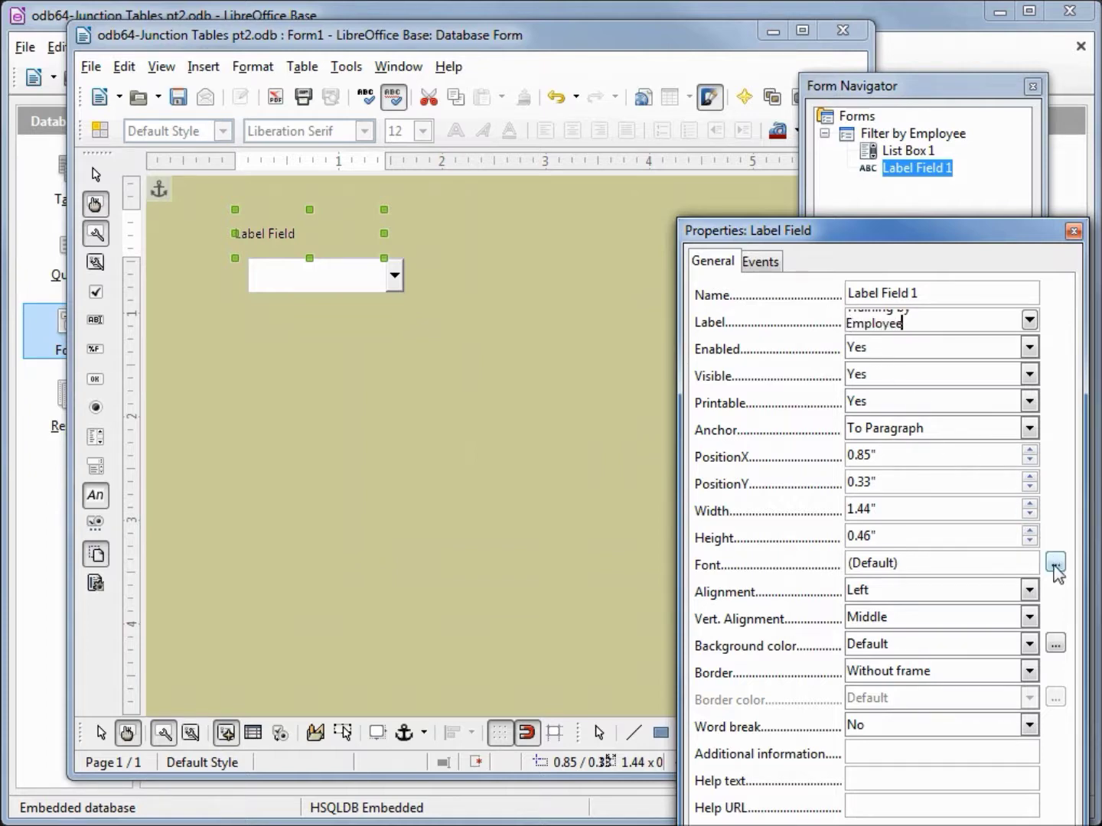
click(1056, 566)
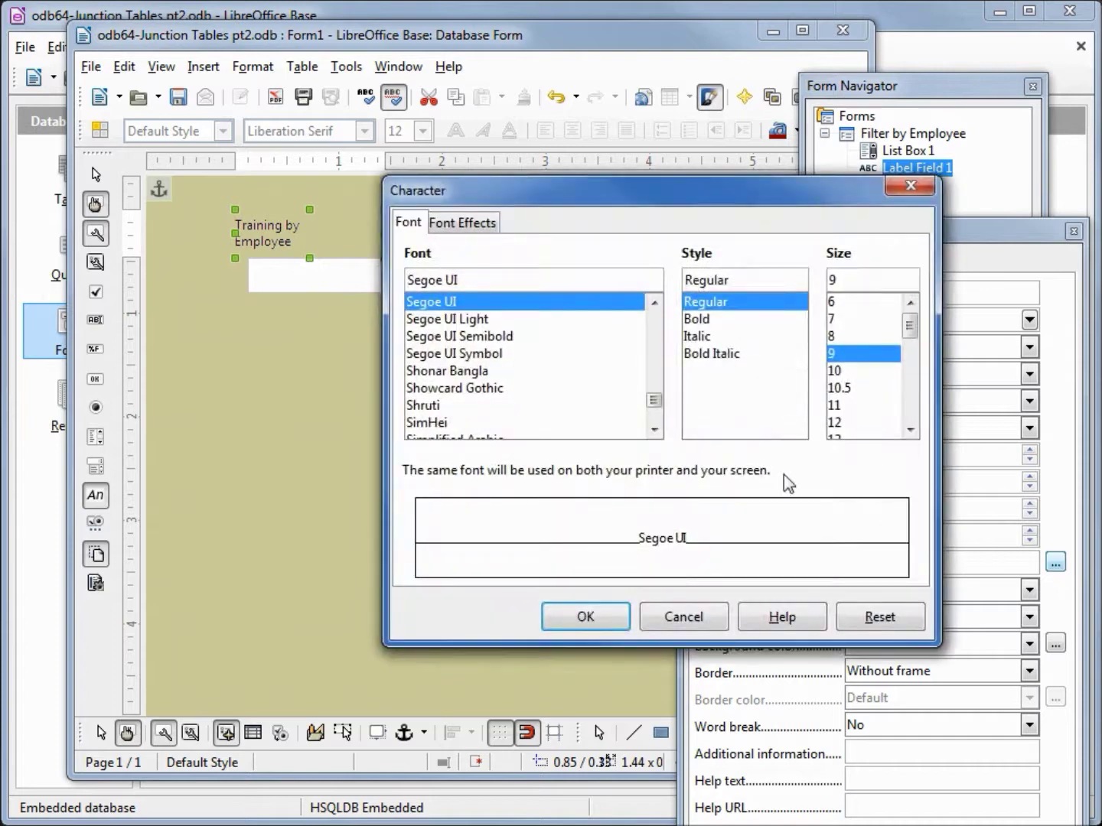
- Give the label caption the Cooper Black font, Regular, size 12
drag(466, 279, 341, 260)
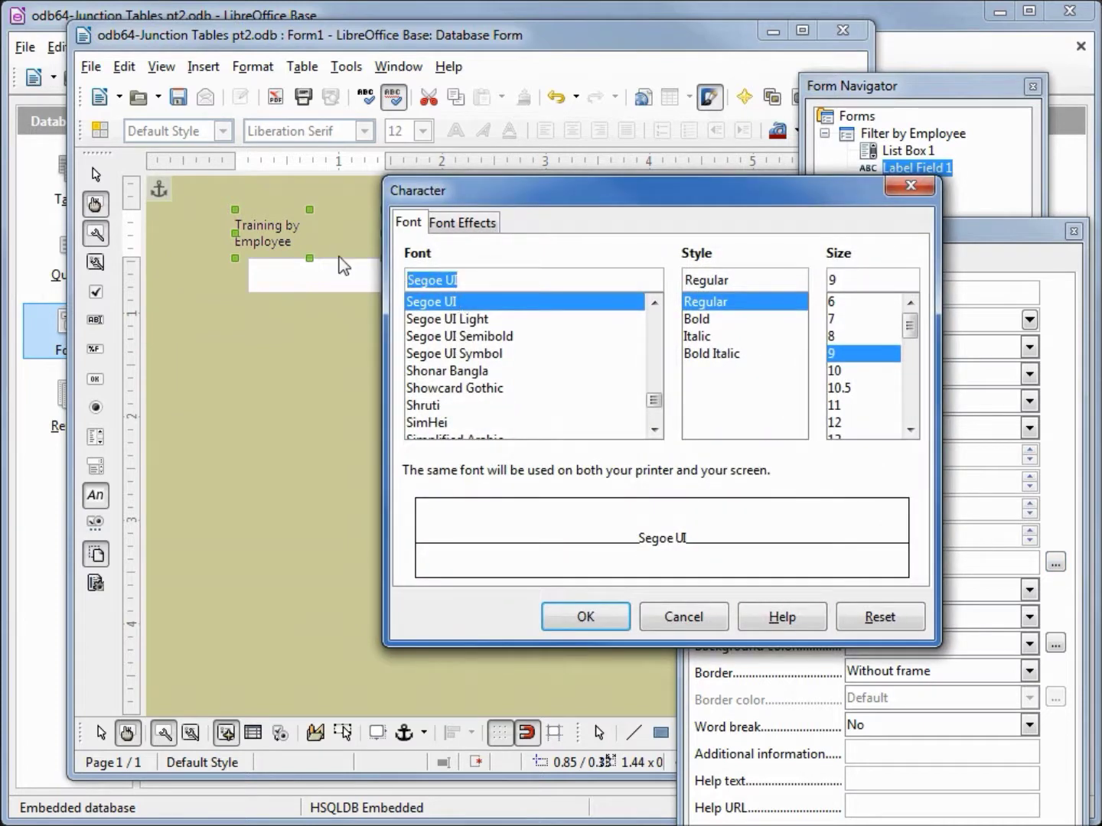
text(Cooper Black)
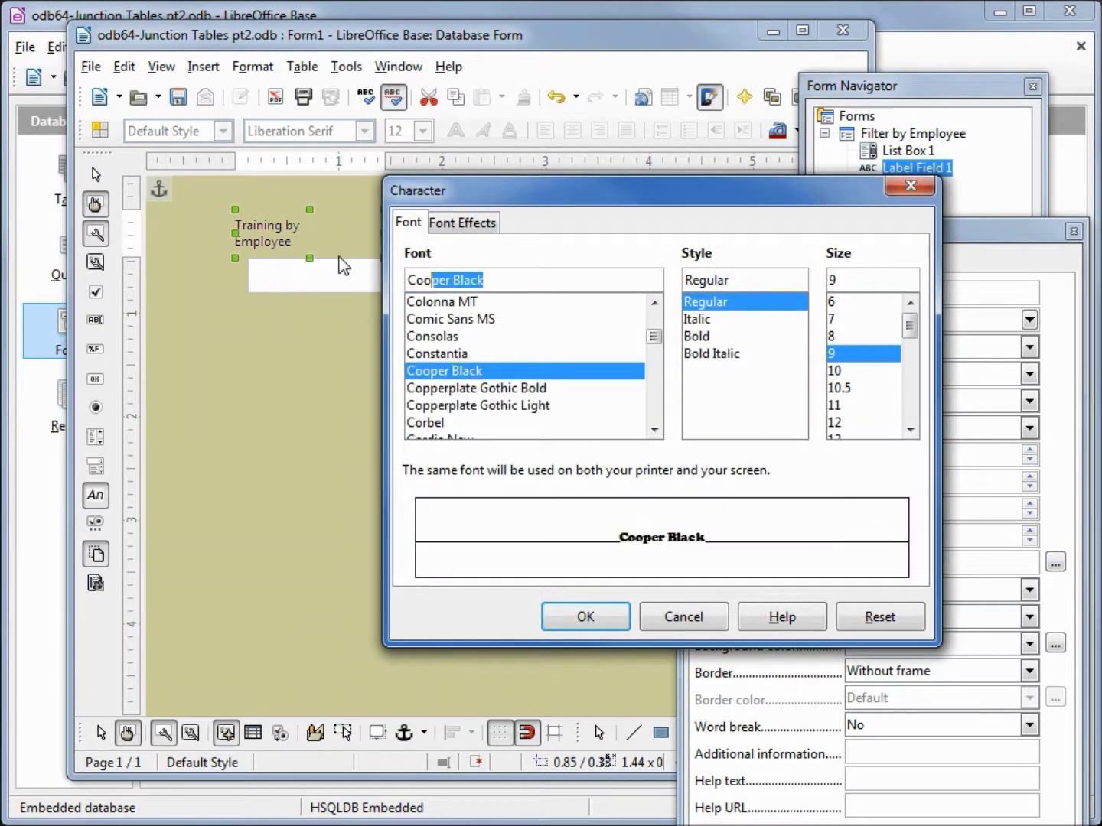
key(Tab)
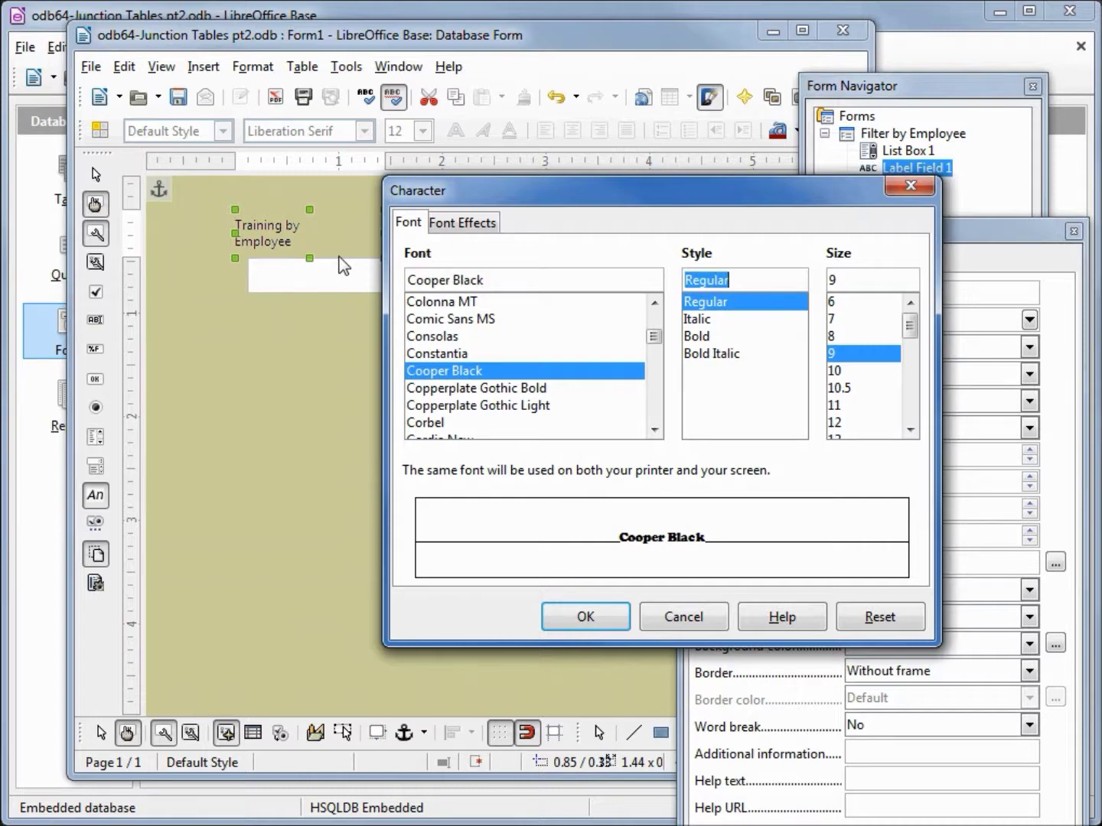
click(837, 422)
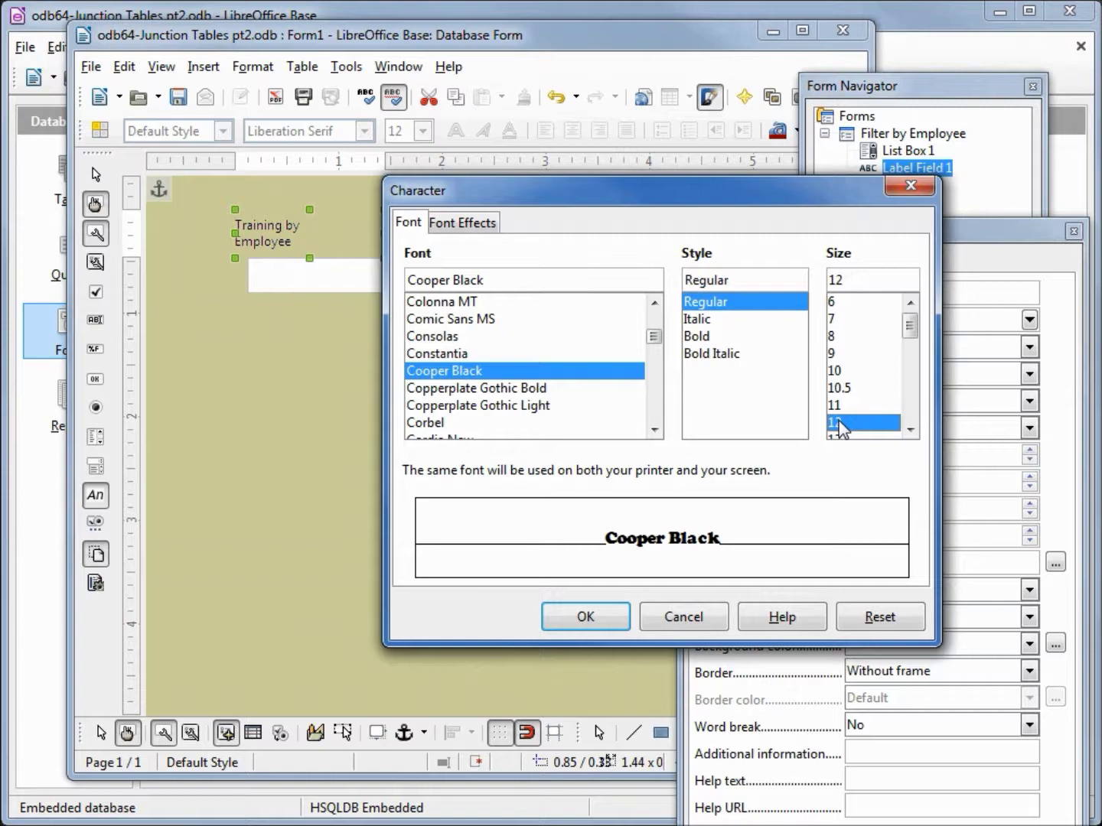
click(585, 617)
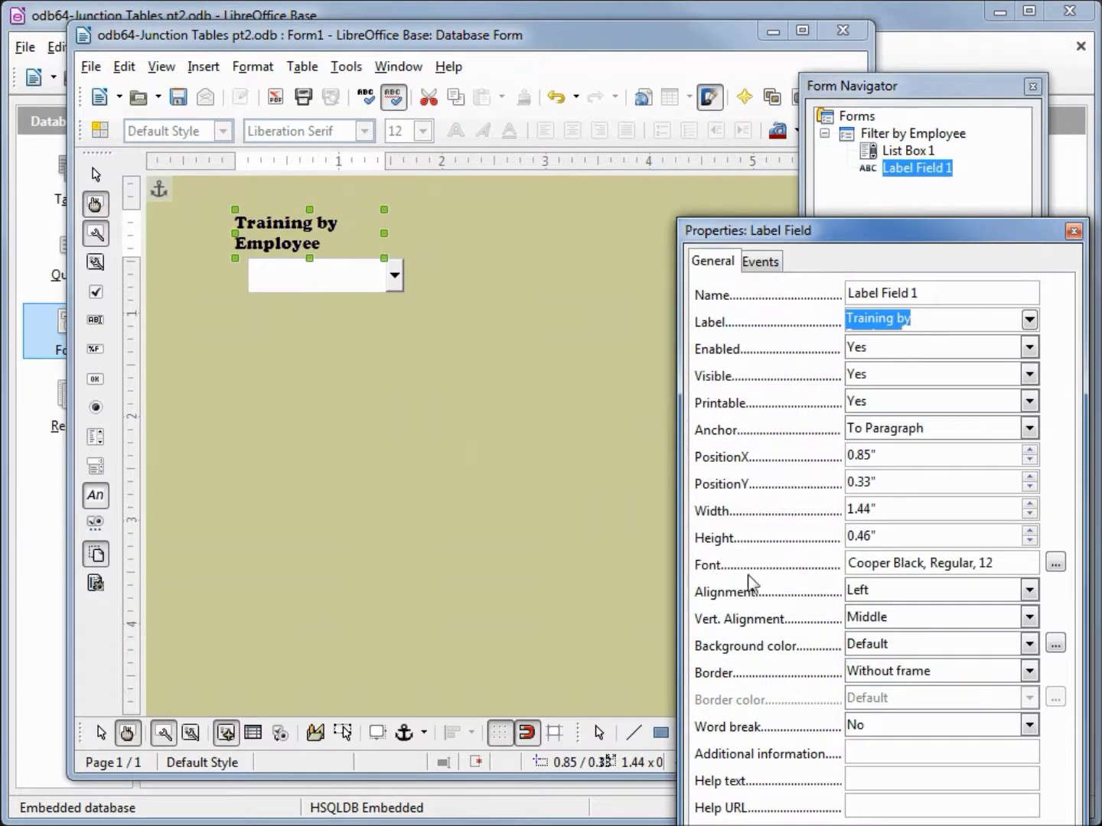
- Centre the heading text, nudge it right, and draw Push Button 1 below the list box
click(1029, 590)
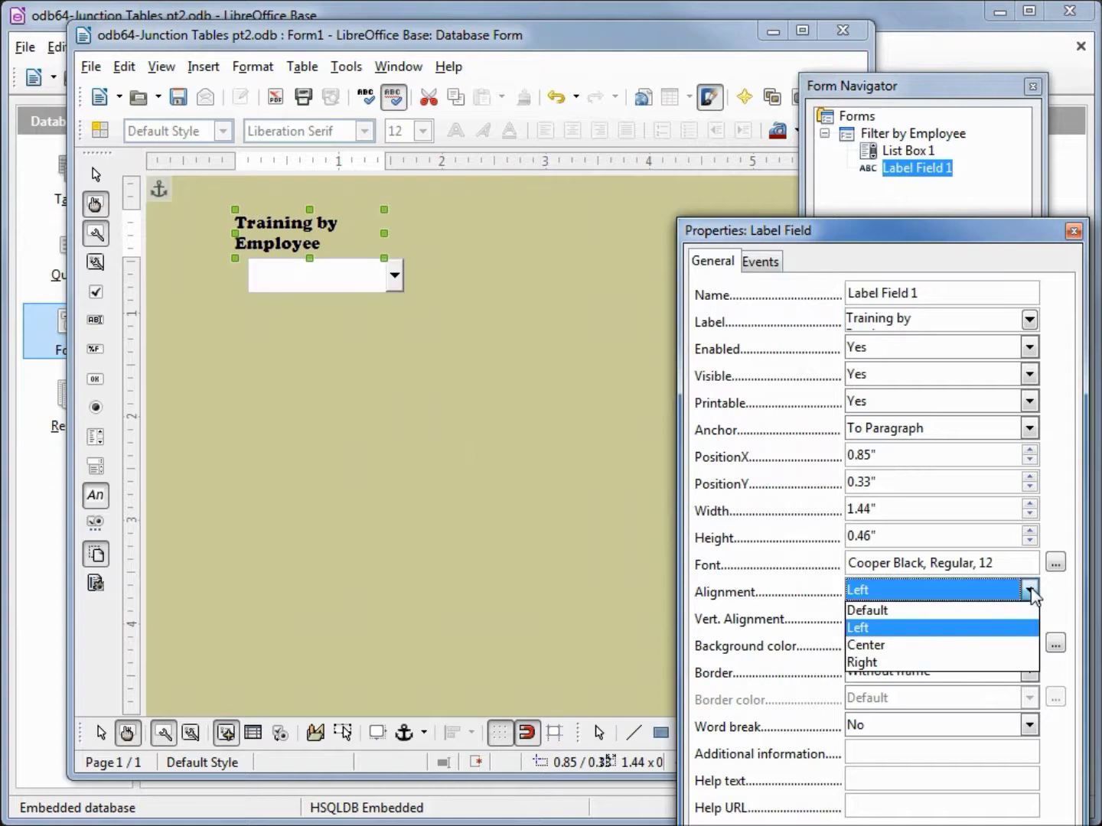
click(999, 646)
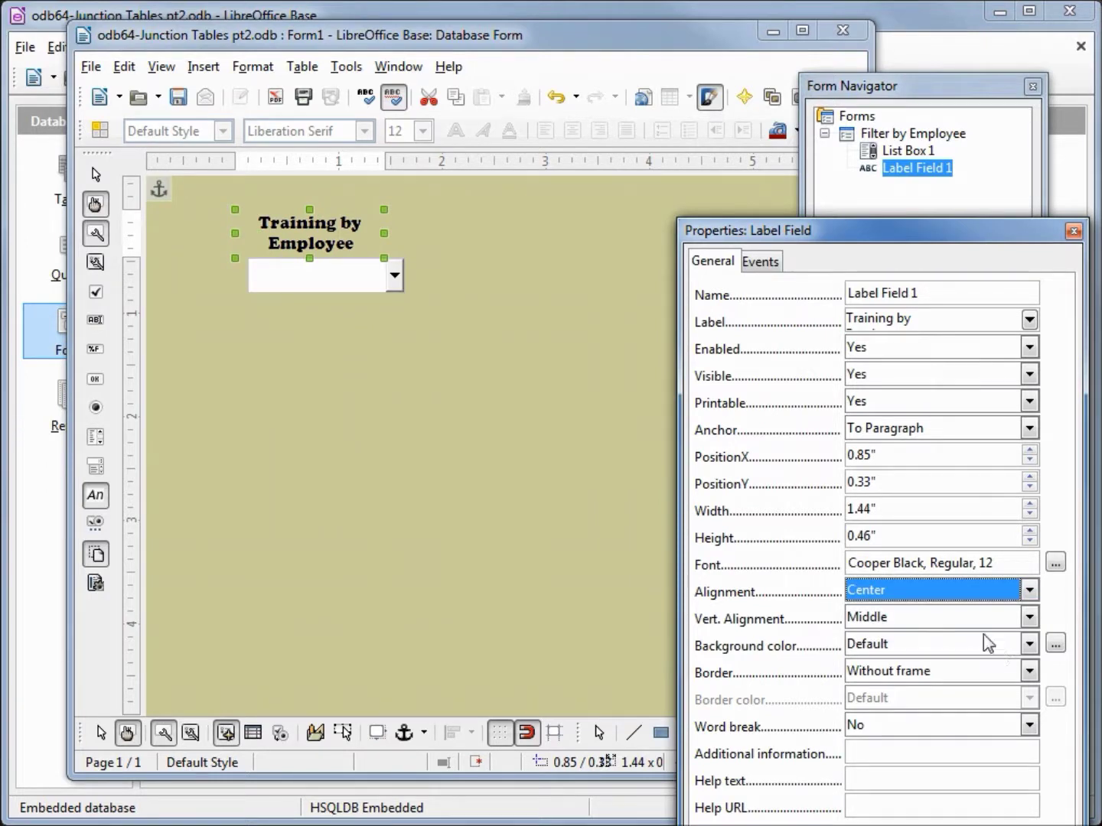
click(342, 237)
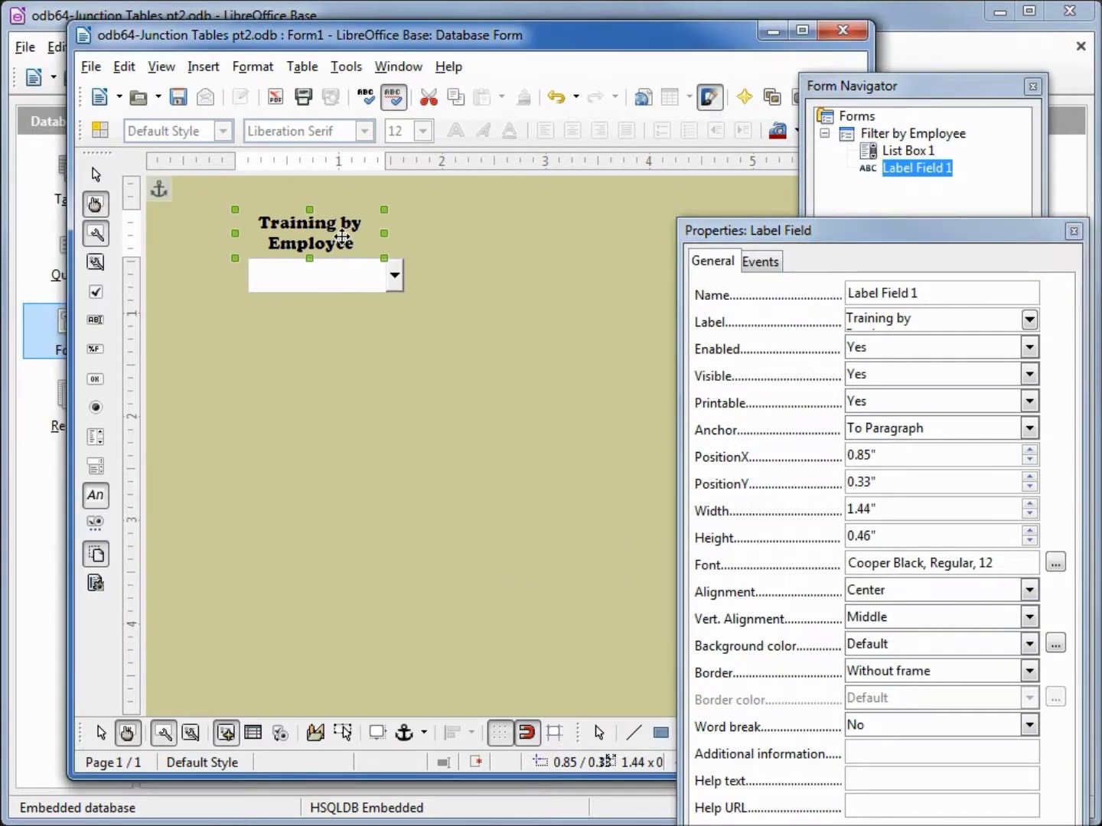
key(Right)
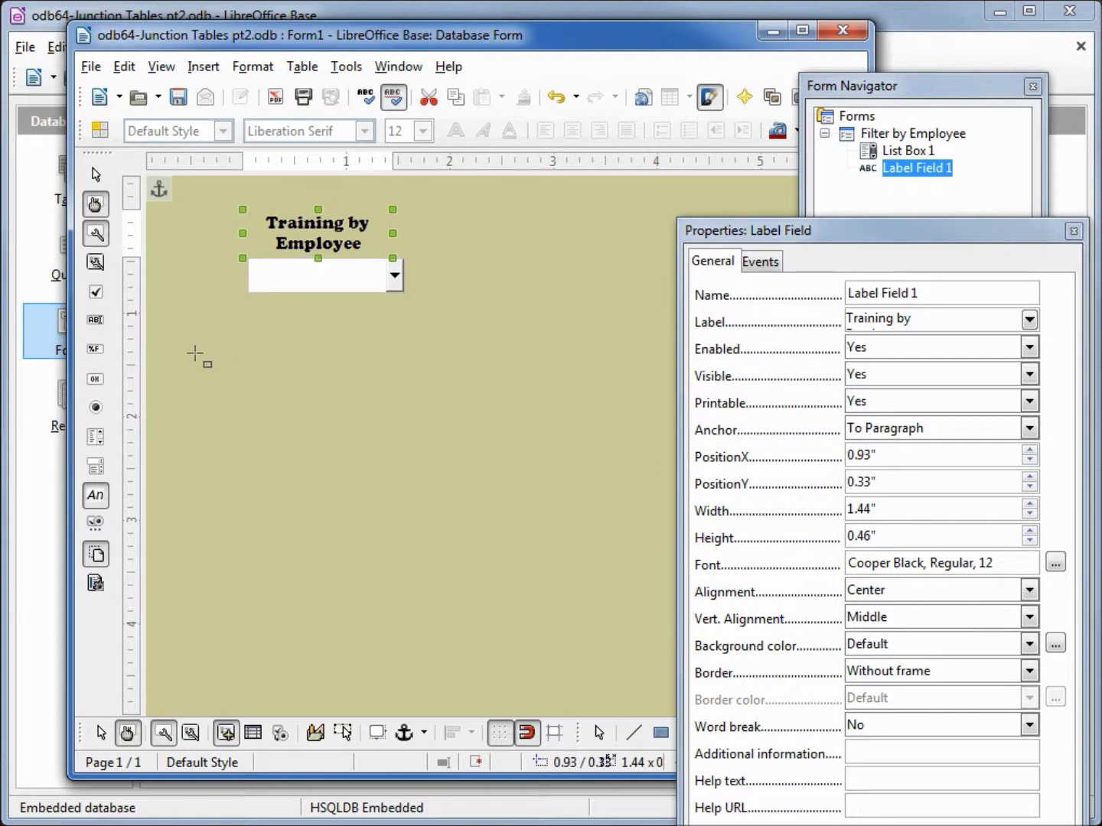
click(95, 380)
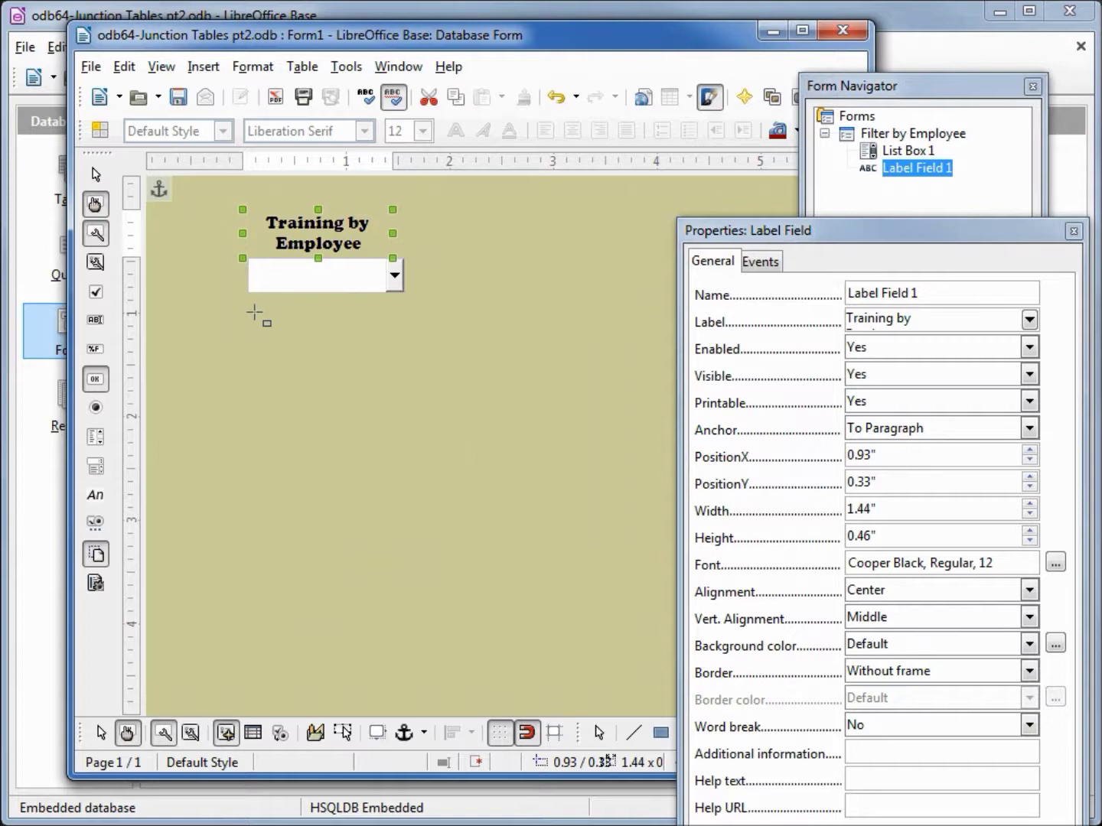
drag(248, 305, 391, 348)
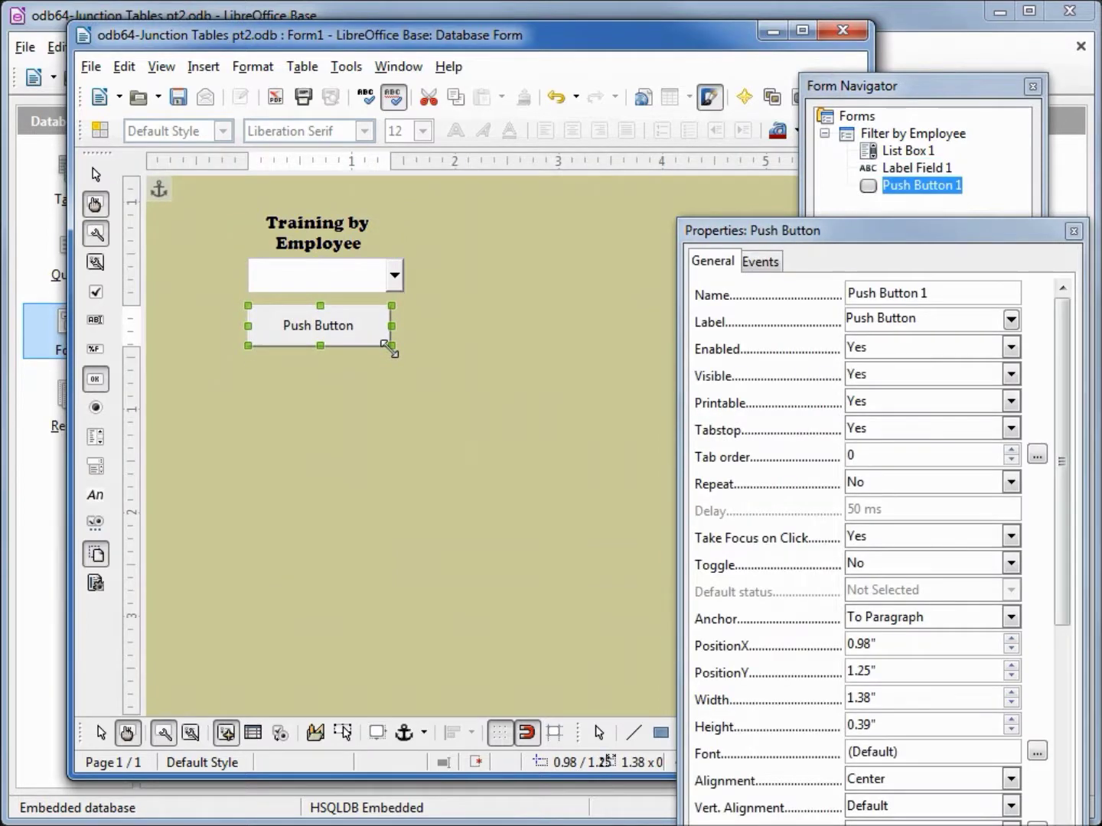
- Caption the push button 'Refresh Employee' and set its Action to Refresh form
click(915, 318)
drag(915, 319, 822, 326)
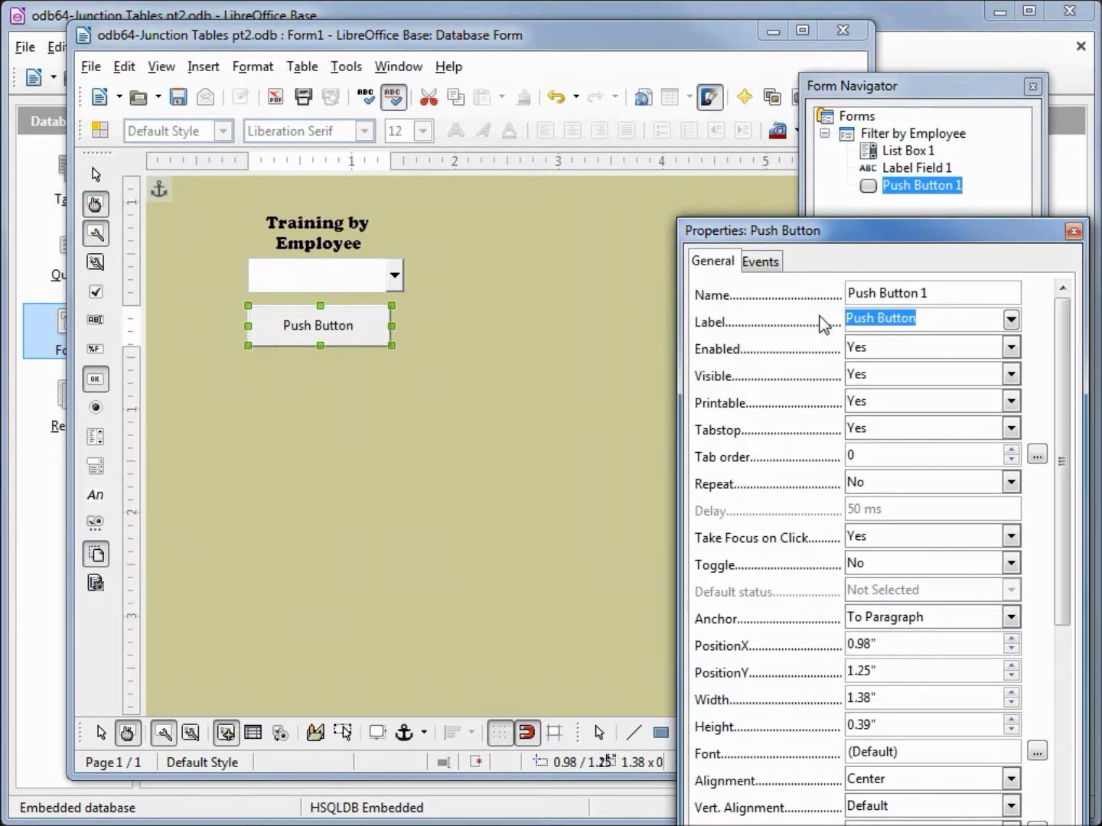
key(BackSpace)
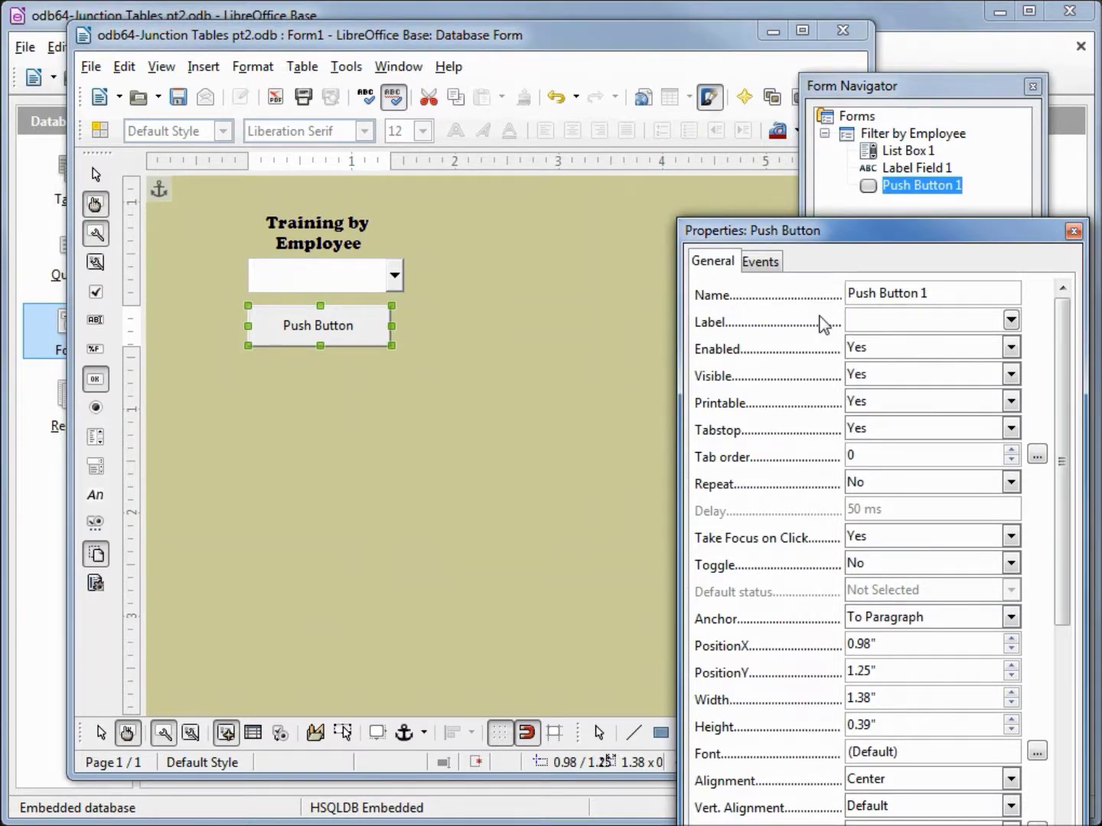
text(Refresh Employee)
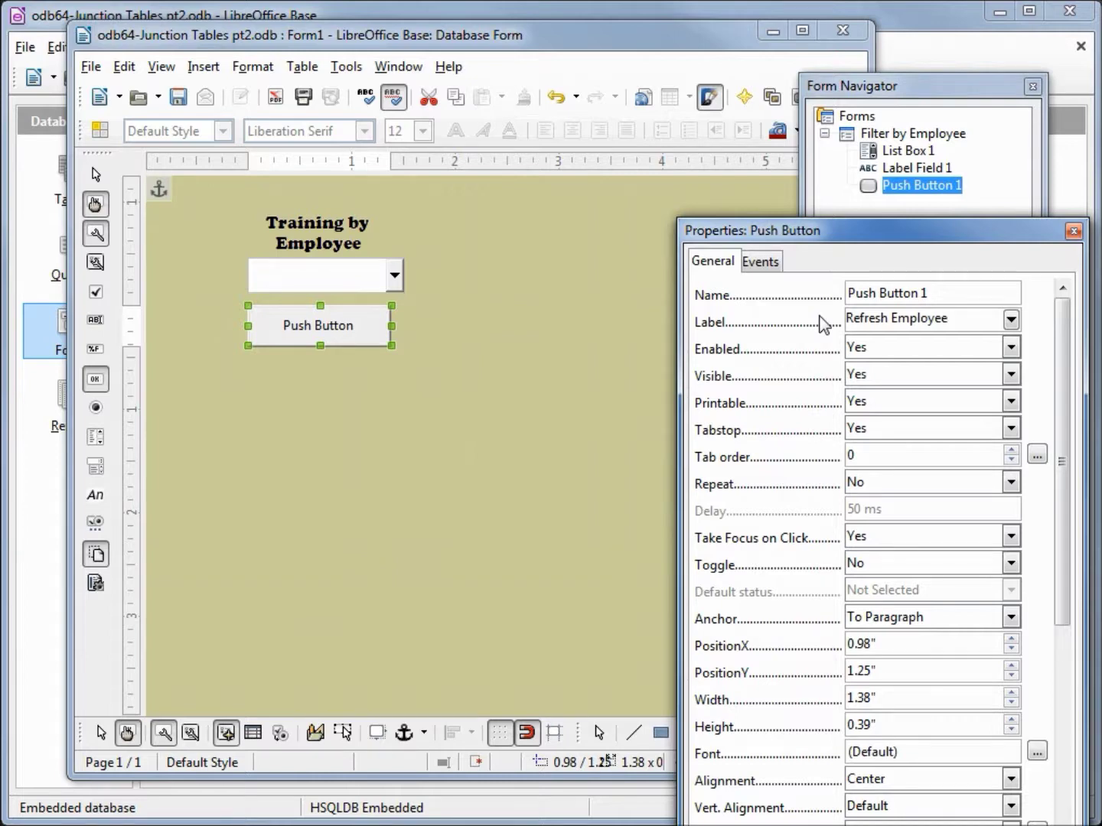
drag(1062, 361, 1080, 588)
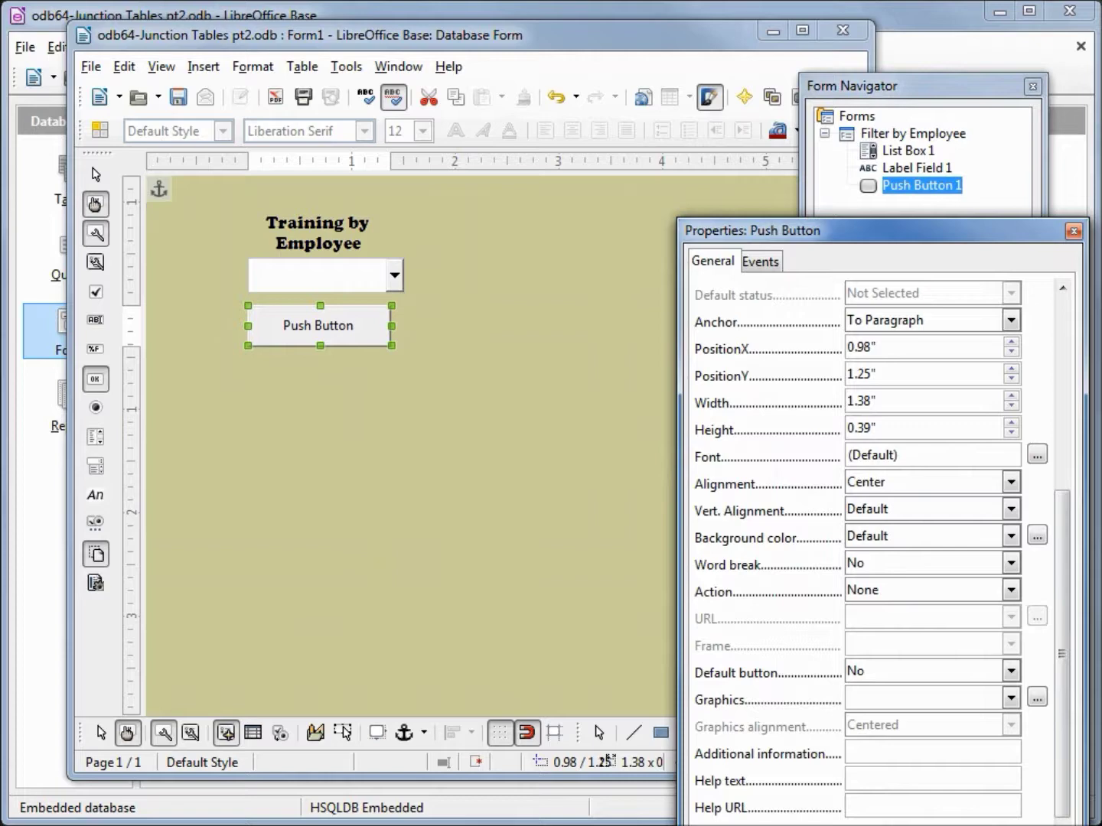
click(1011, 591)
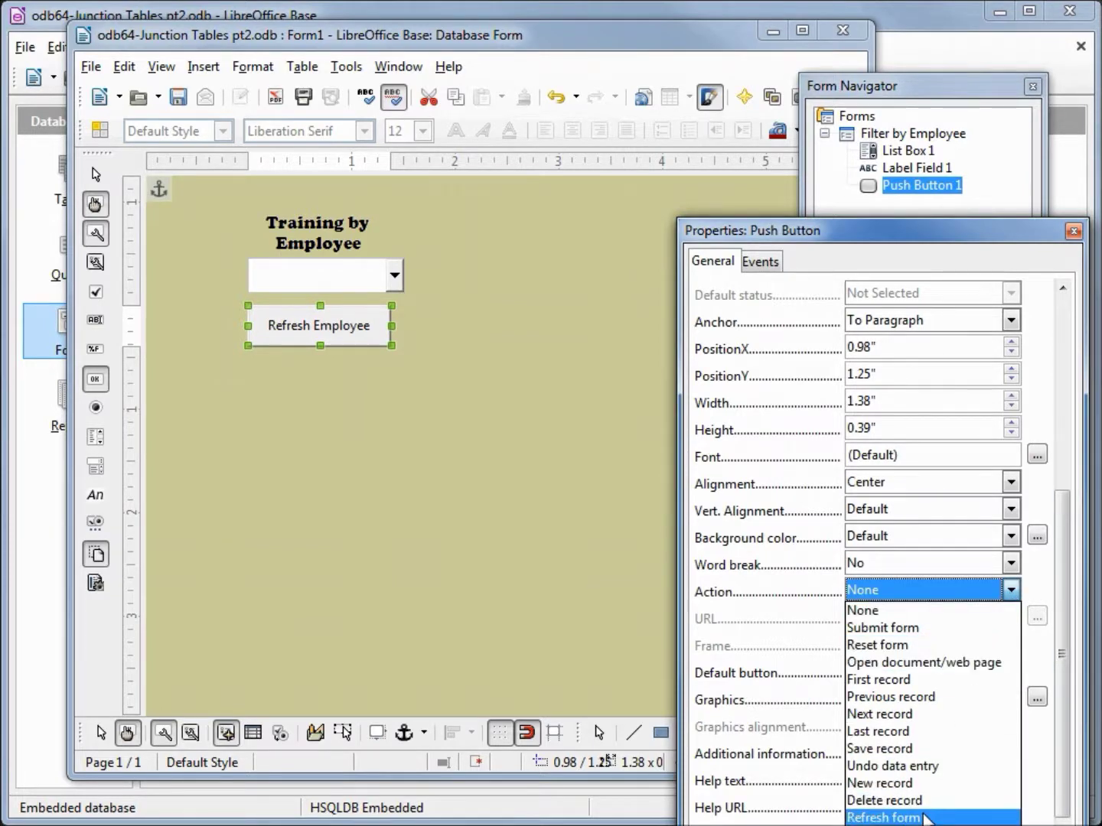
click(926, 819)
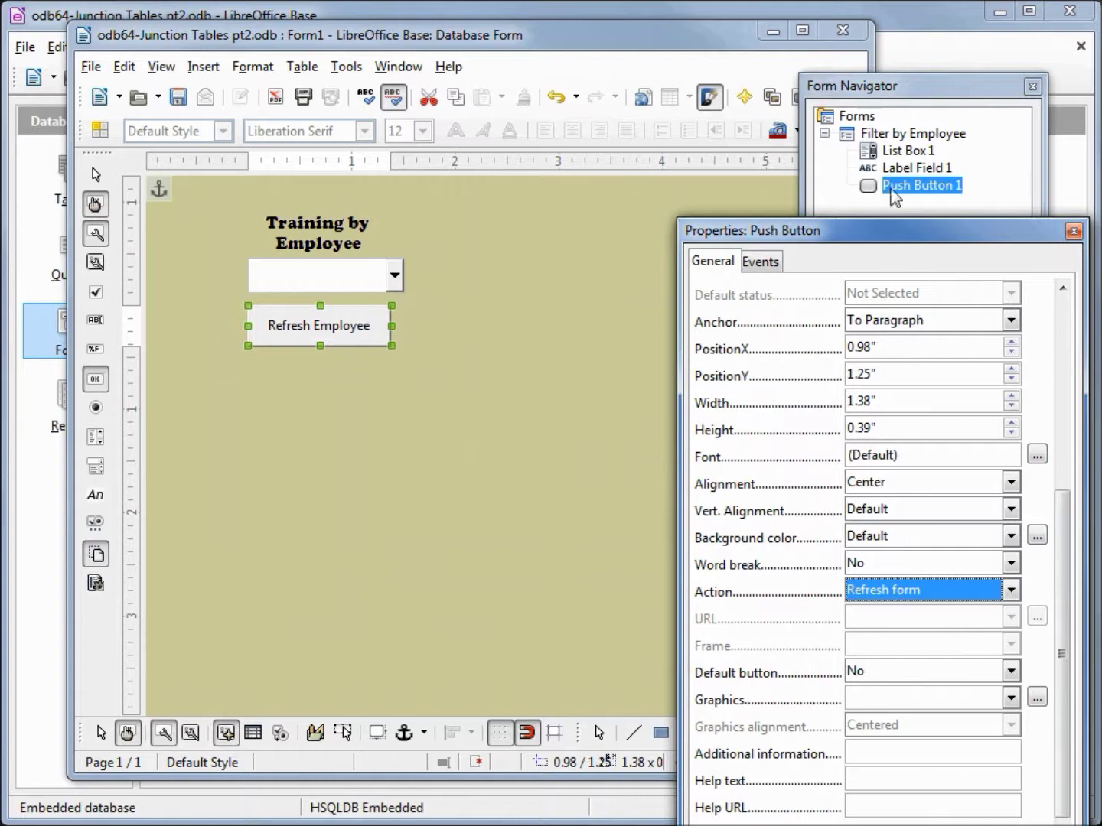
click(901, 139)
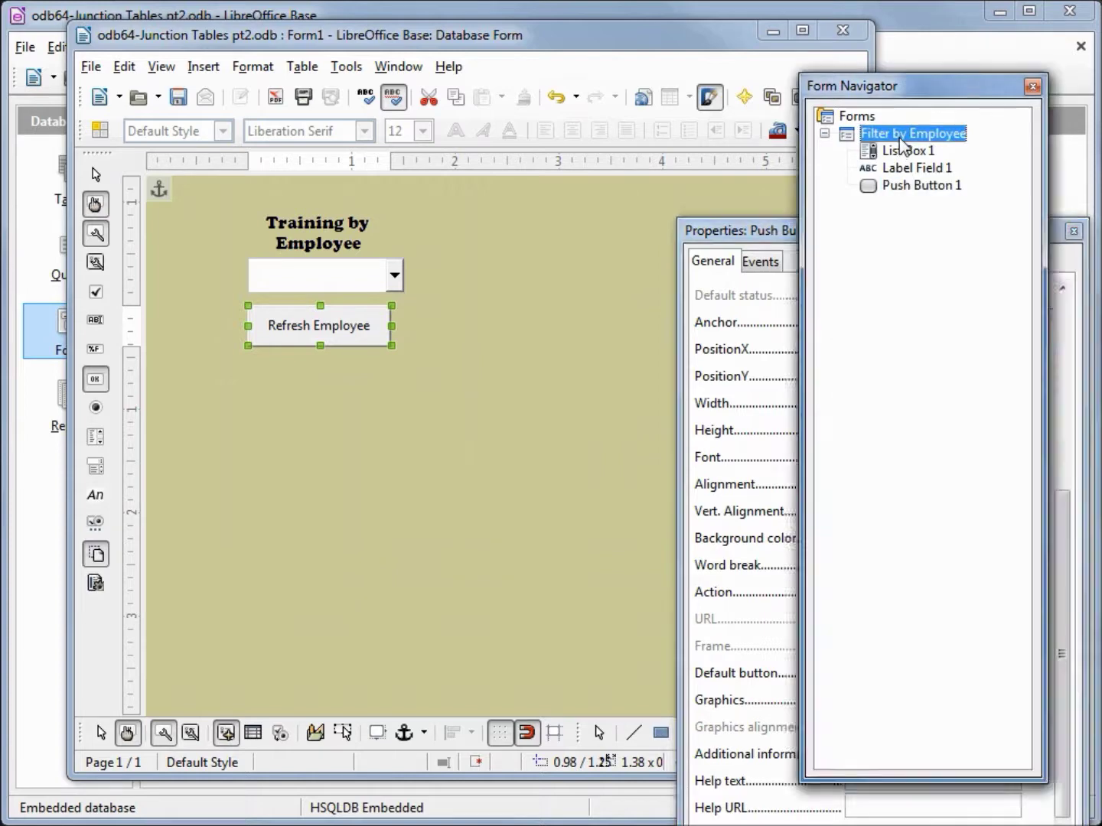
- Create a new form under Filter by Employee and rename it 'Training by Employee'
right_click(902, 138)
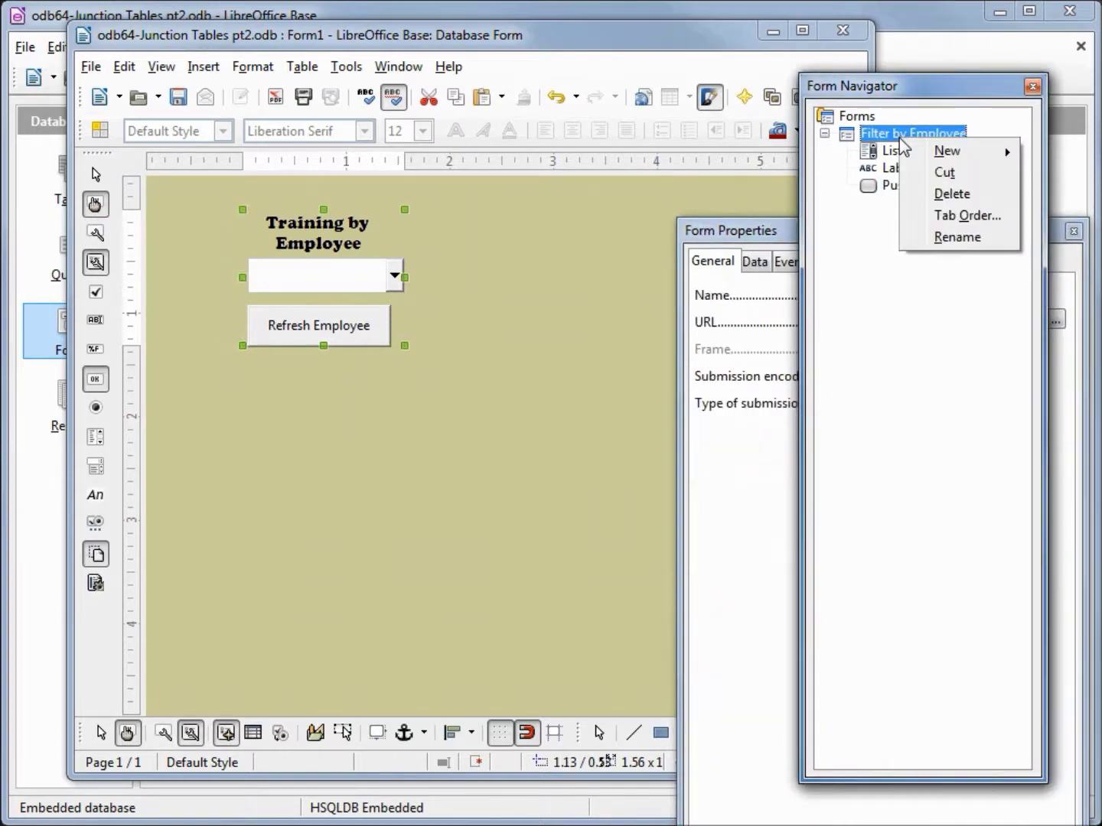
mouse_move(937, 156)
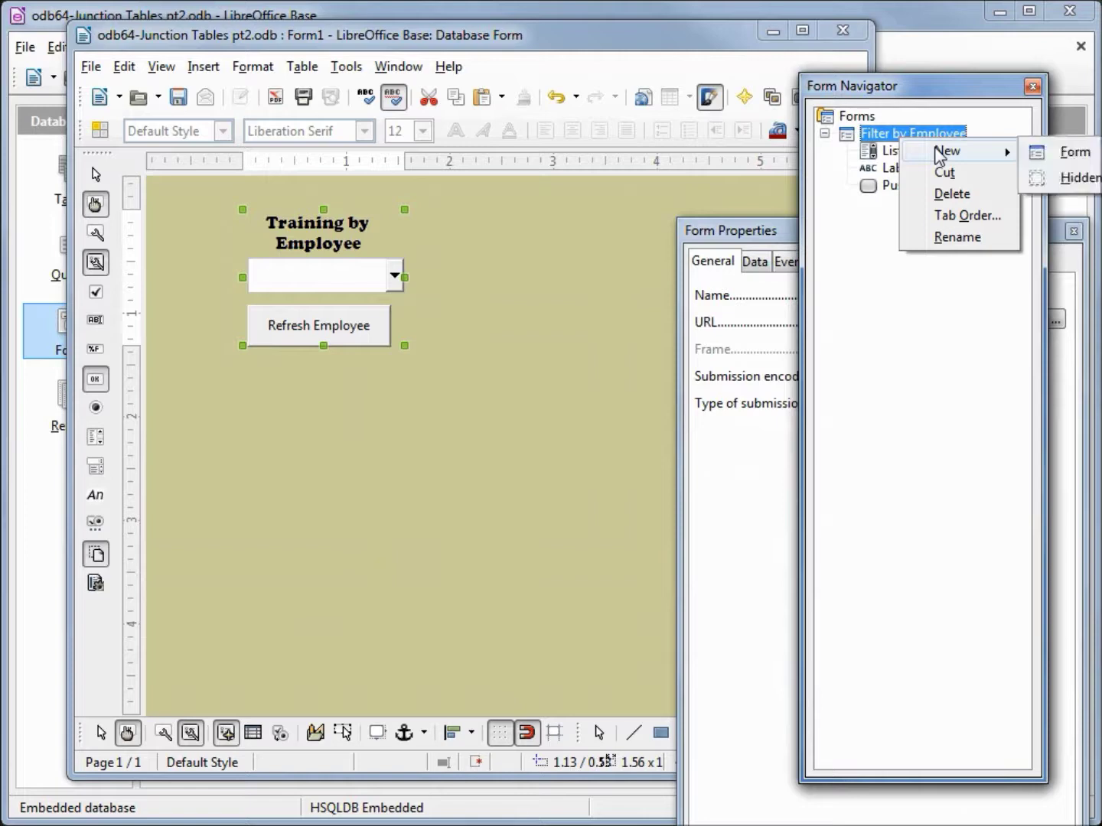
click(1069, 152)
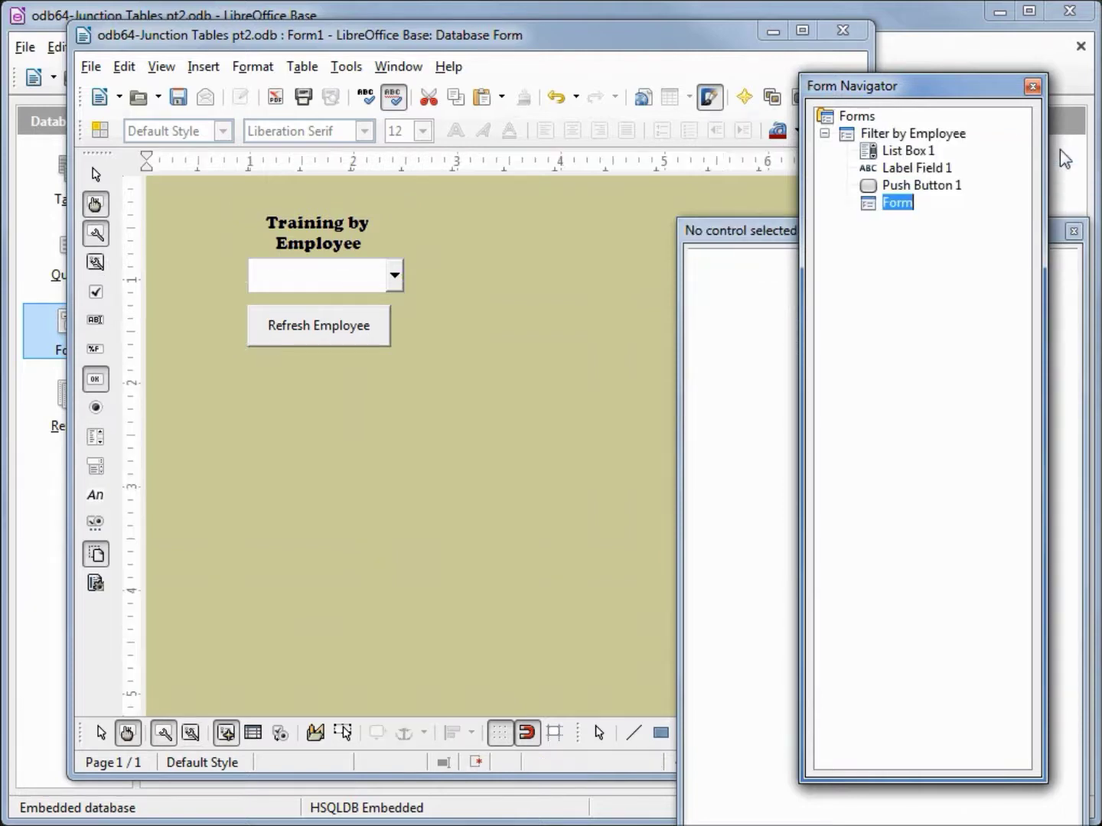
drag(703, 223, 340, 150)
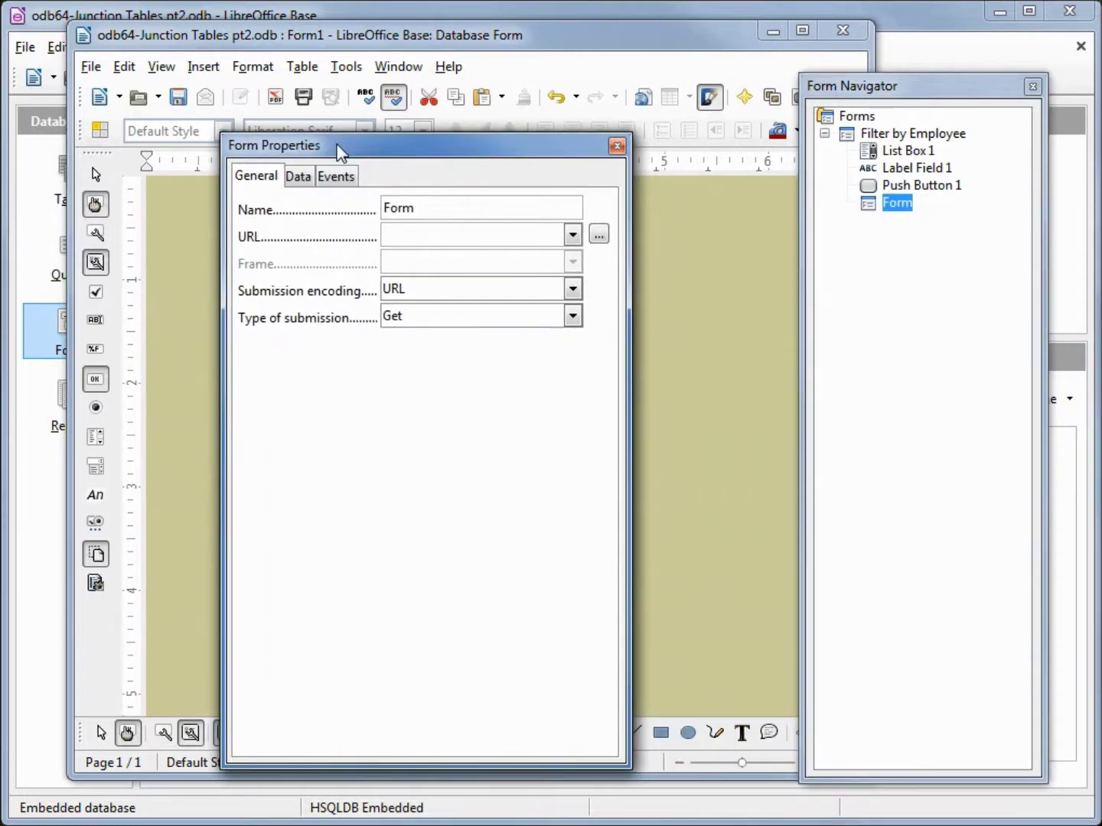
drag(425, 205, 347, 204)
key(BackSpace)
text(Training by Employee)
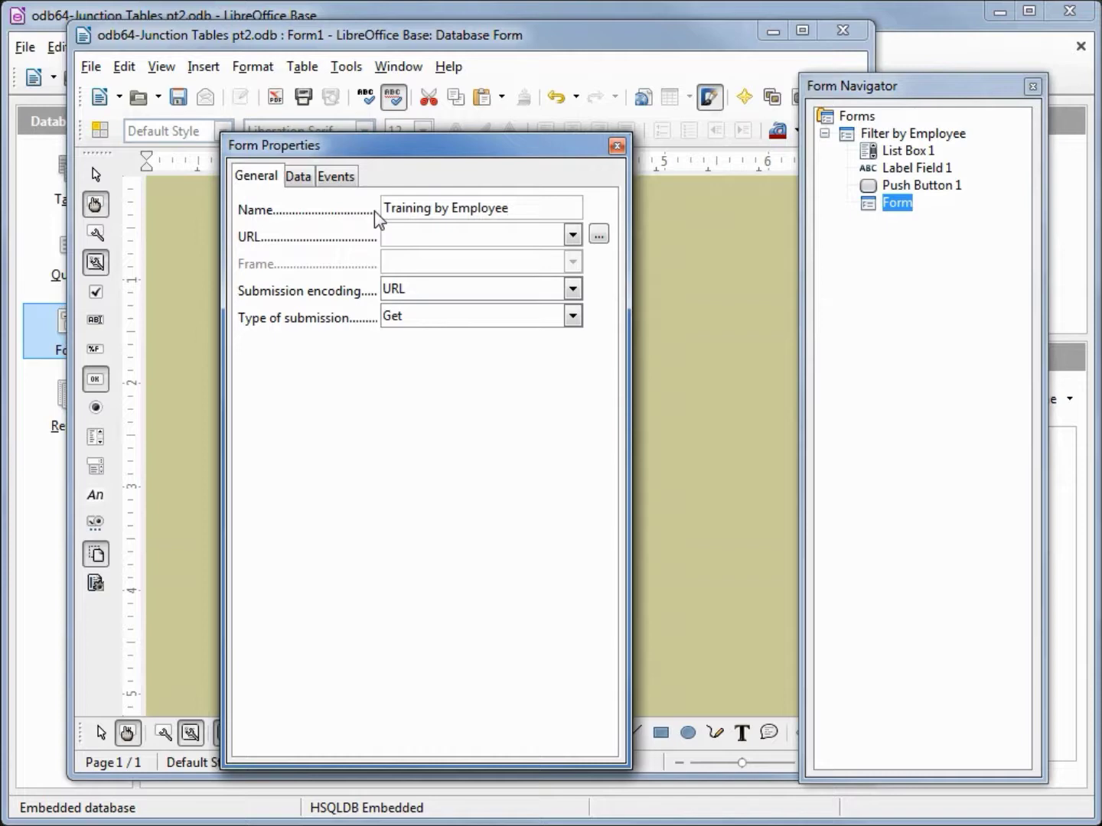
- Set the subform's data Content to tbl_Junction
click(300, 178)
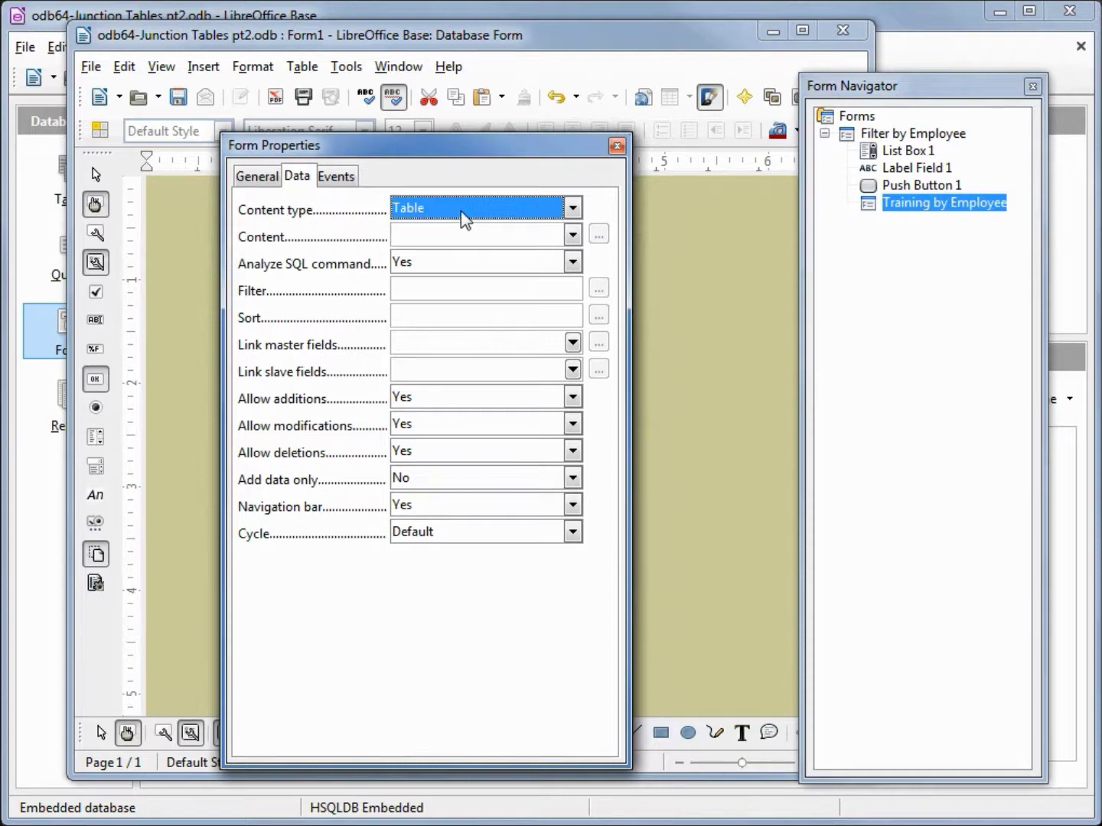
click(572, 236)
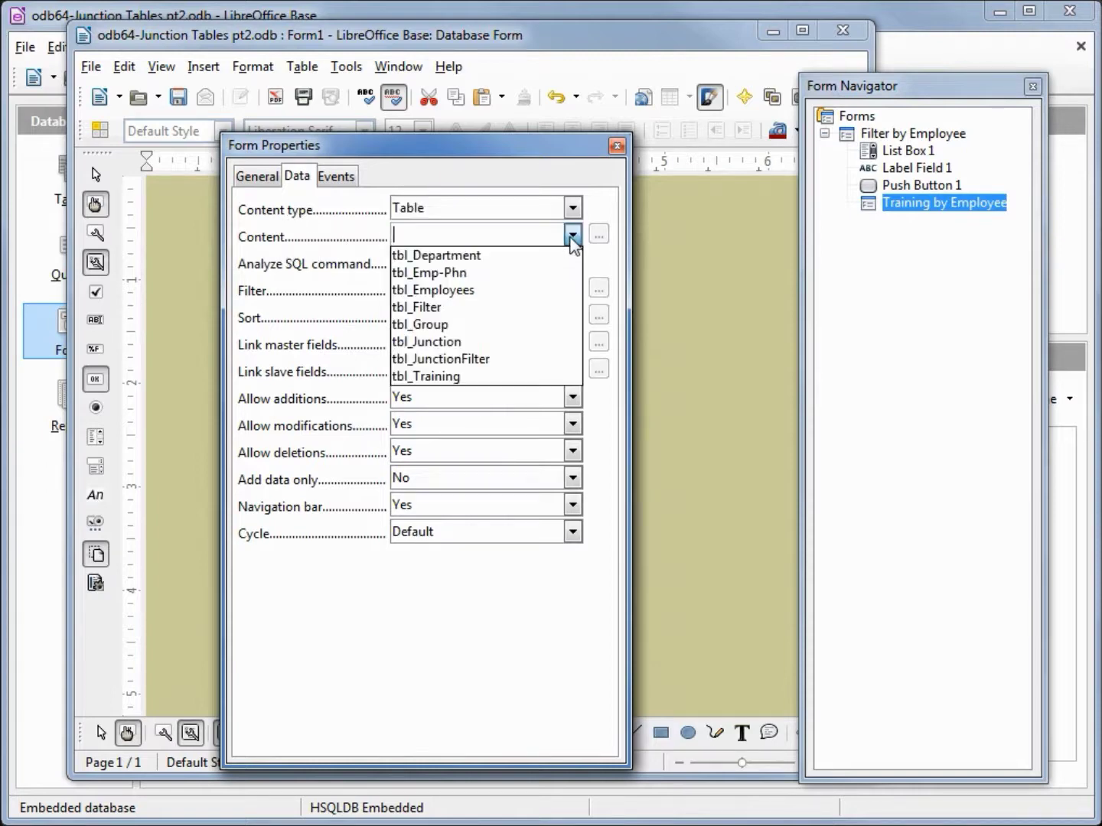
click(492, 344)
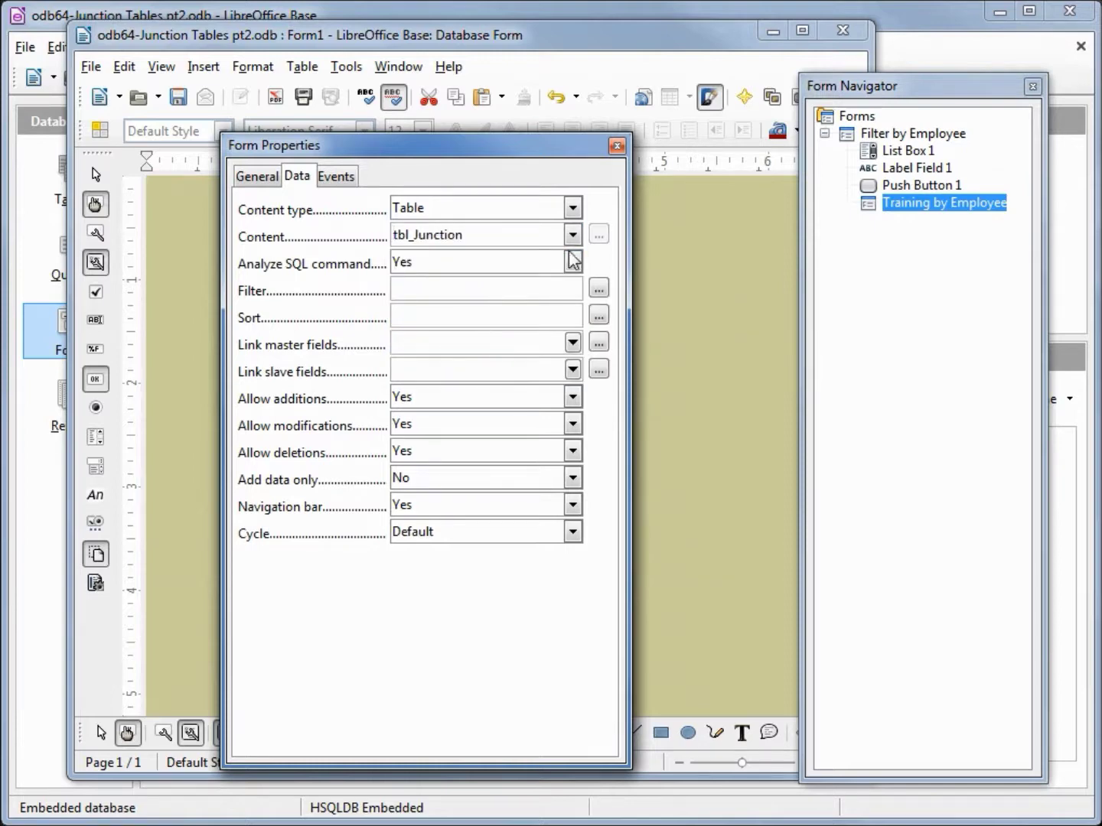
- Link the subform's EmpID slave field to the fltEmpID master field
click(600, 344)
click(337, 460)
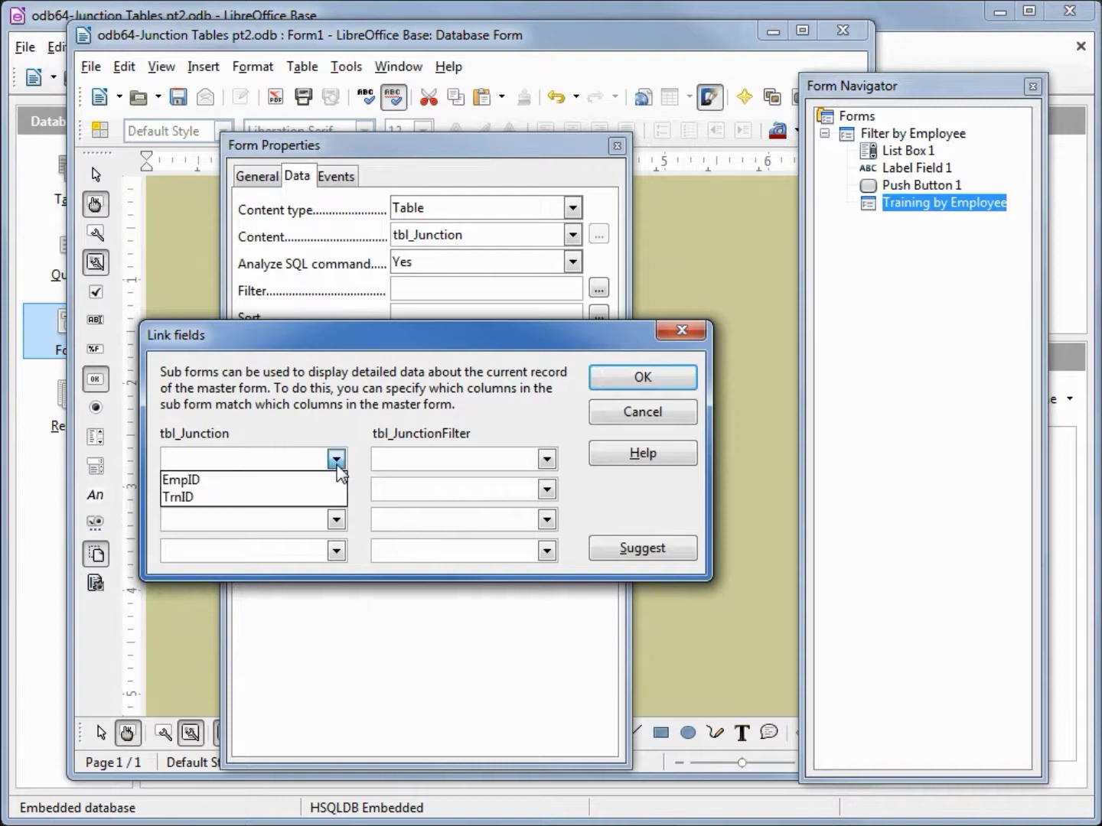
click(239, 480)
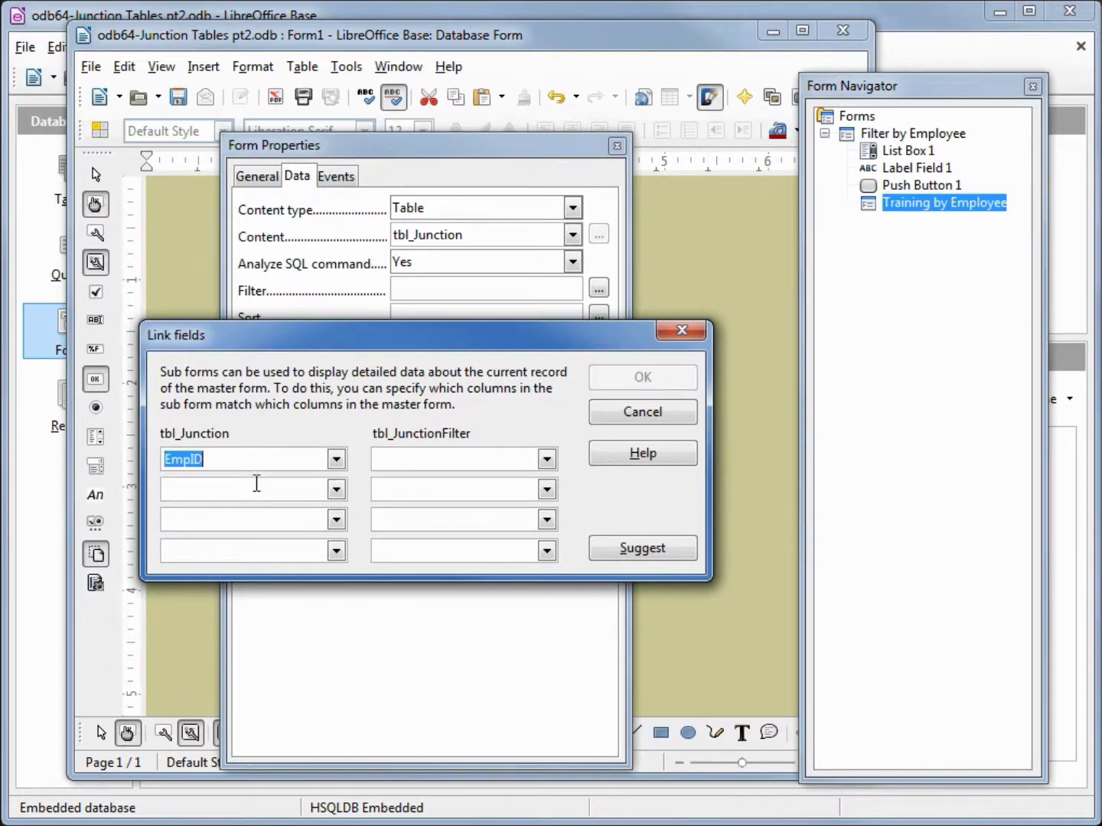
click(547, 462)
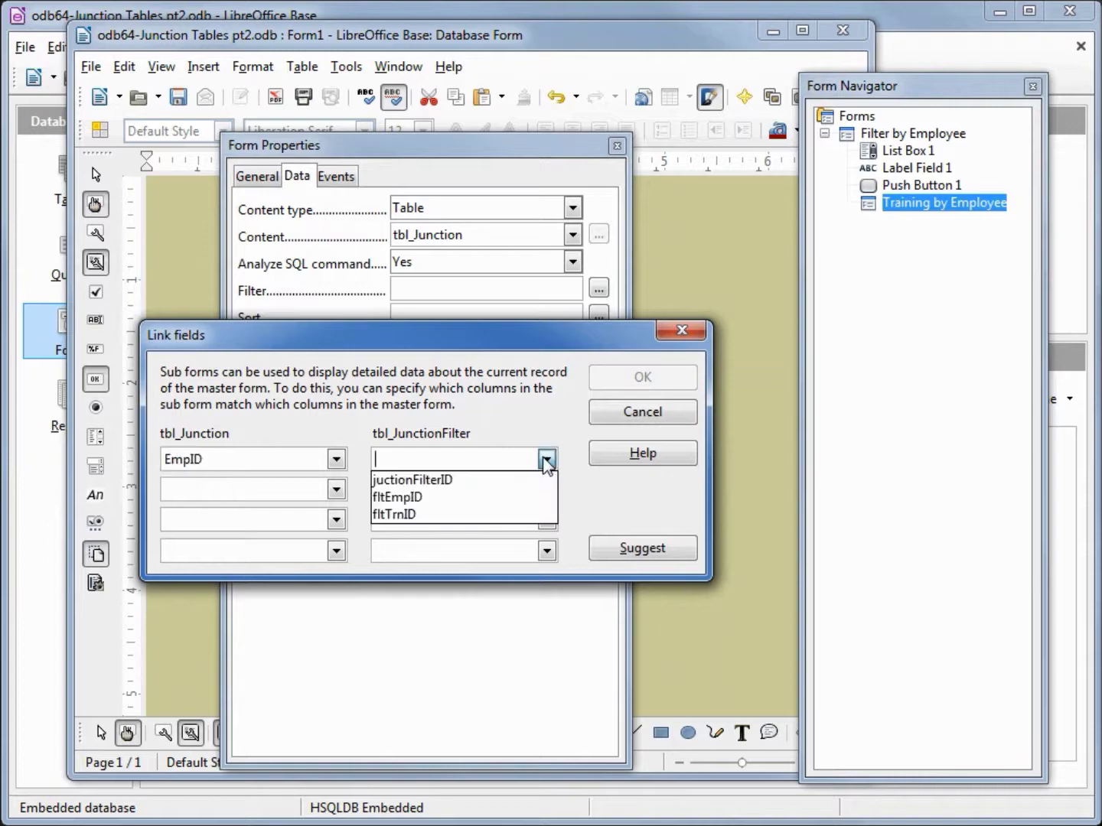
click(505, 500)
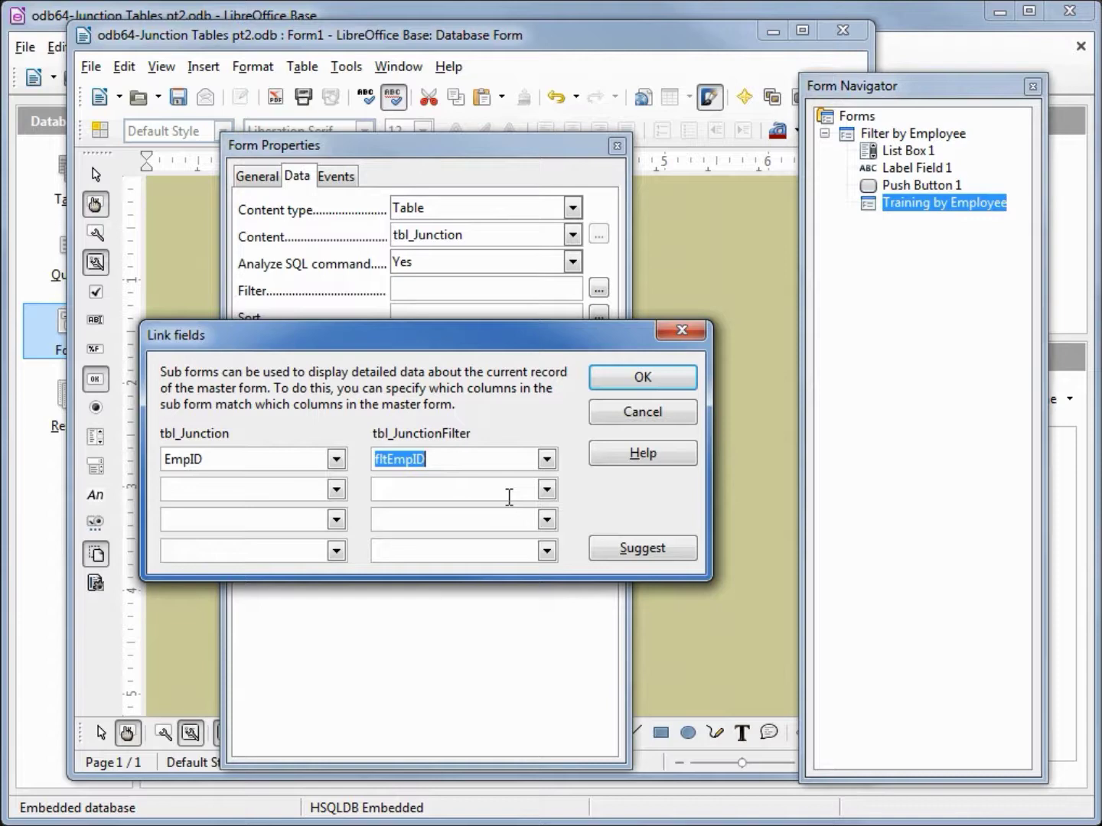
click(629, 379)
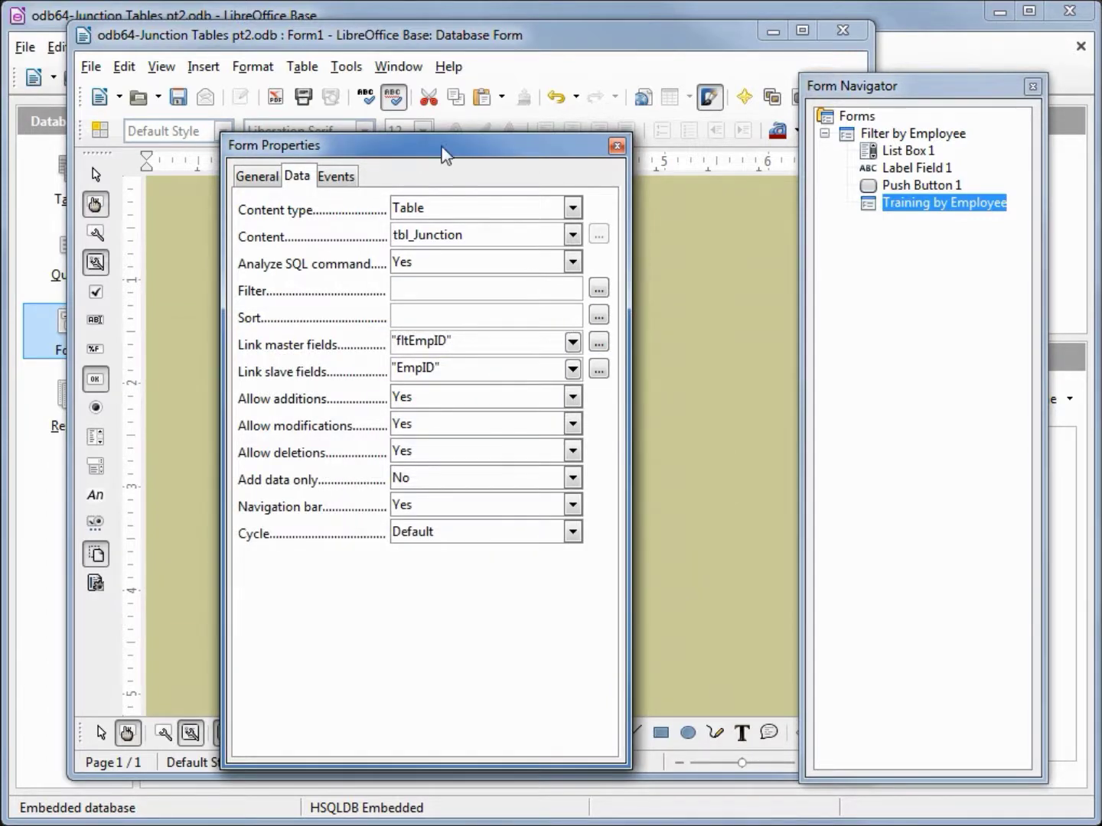
drag(441, 147, 820, 413)
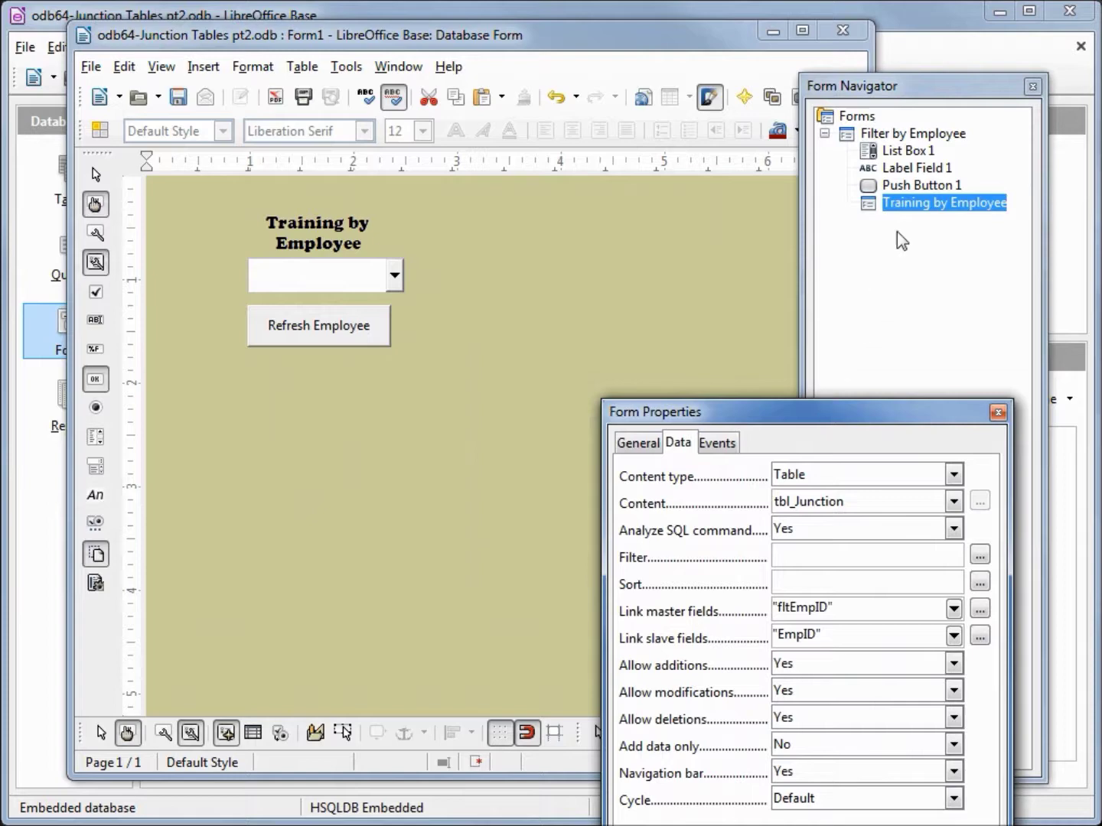
- Draw a Table Control grid beside the Refresh Employee button
click(874, 205)
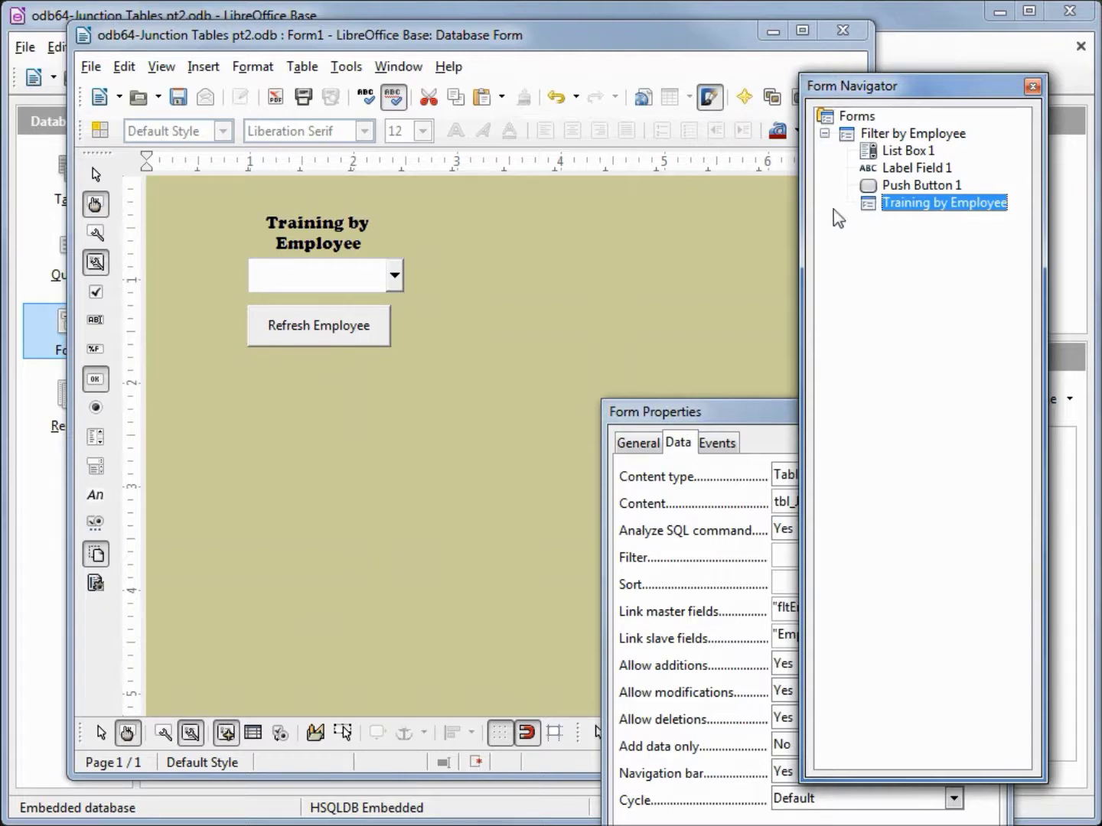
click(94, 529)
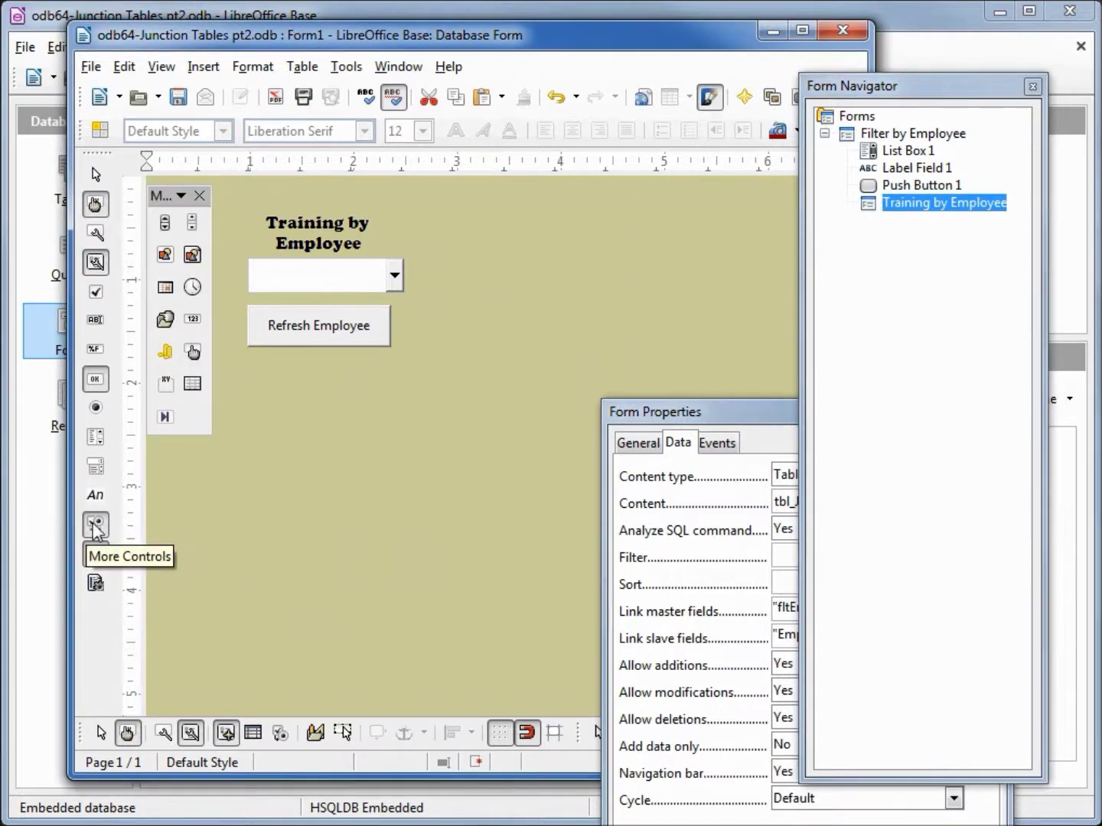
click(192, 387)
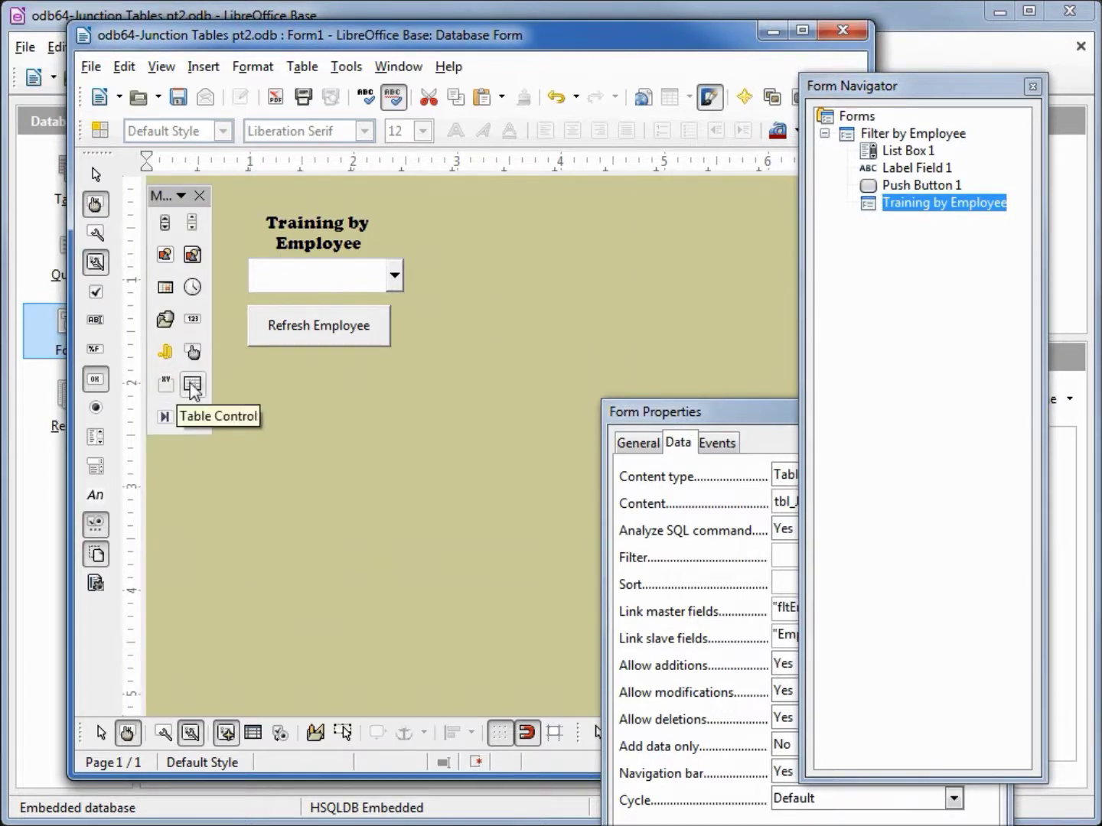
drag(438, 224, 740, 347)
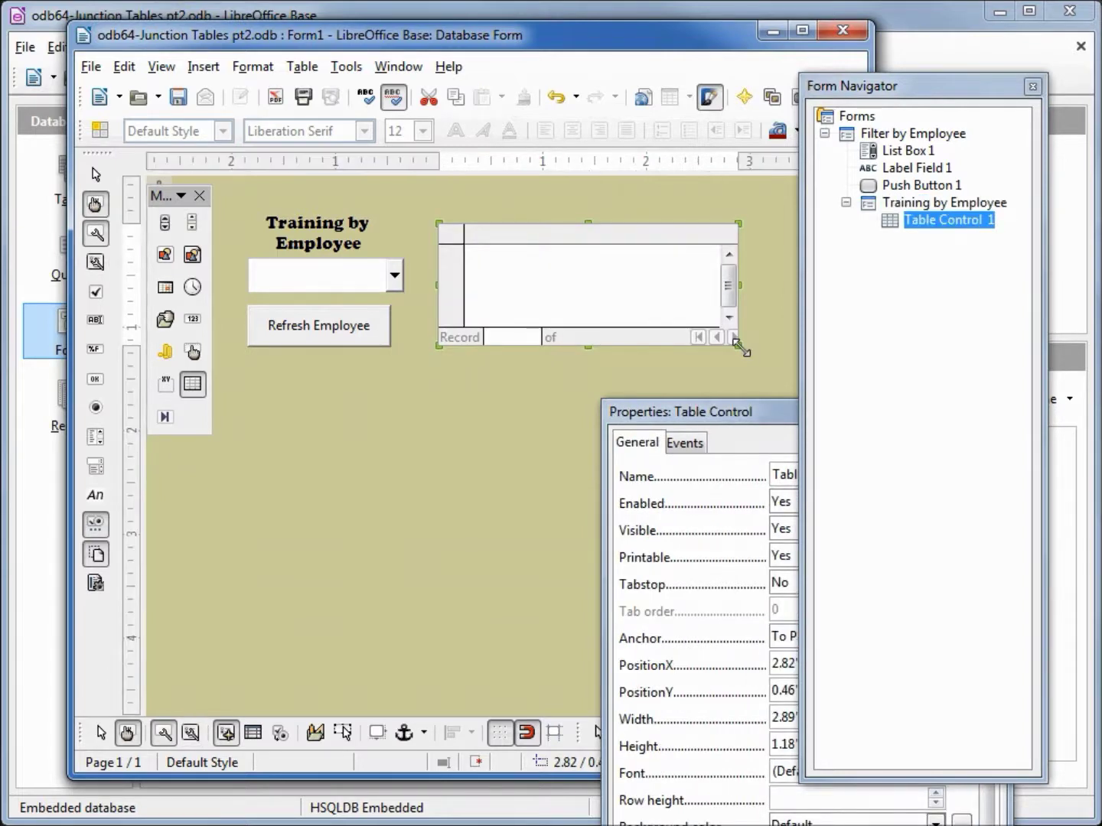
- Insert a List Box column into the grid and widen it to fill the grid
right_click(559, 244)
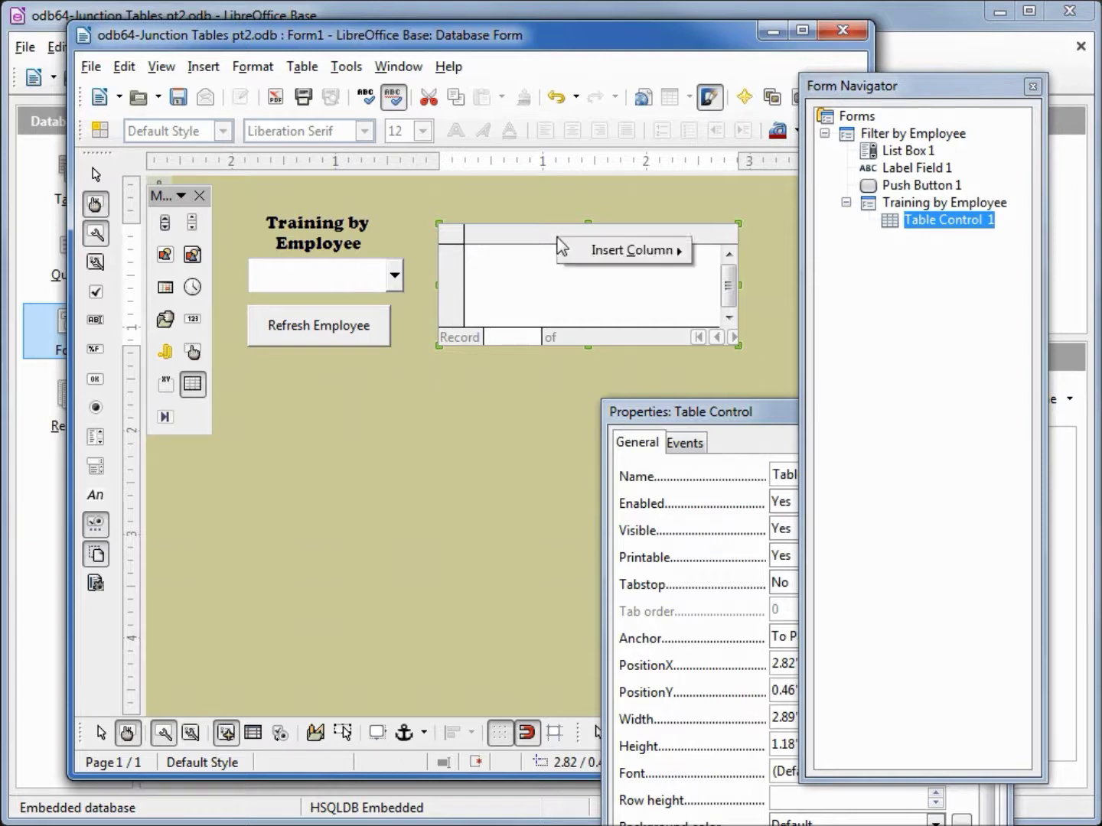
mouse_move(609, 257)
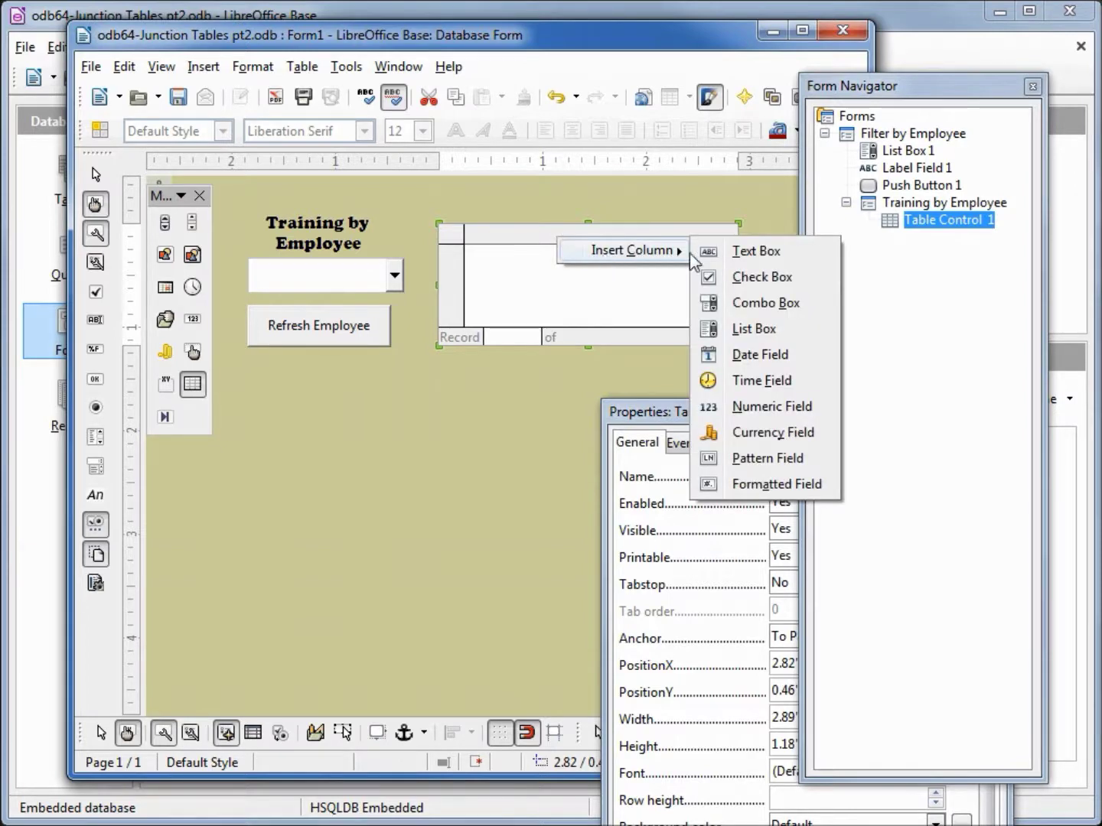
click(758, 329)
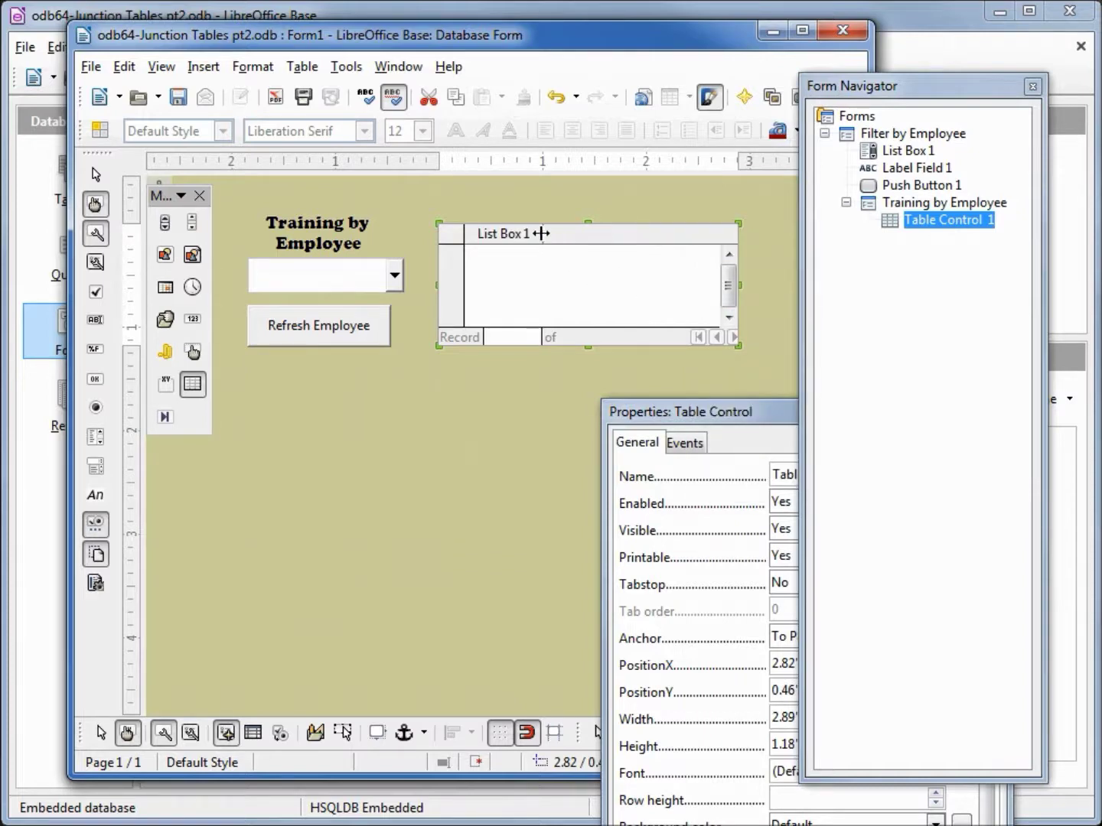
drag(543, 232, 709, 233)
drag(740, 412, 314, 113)
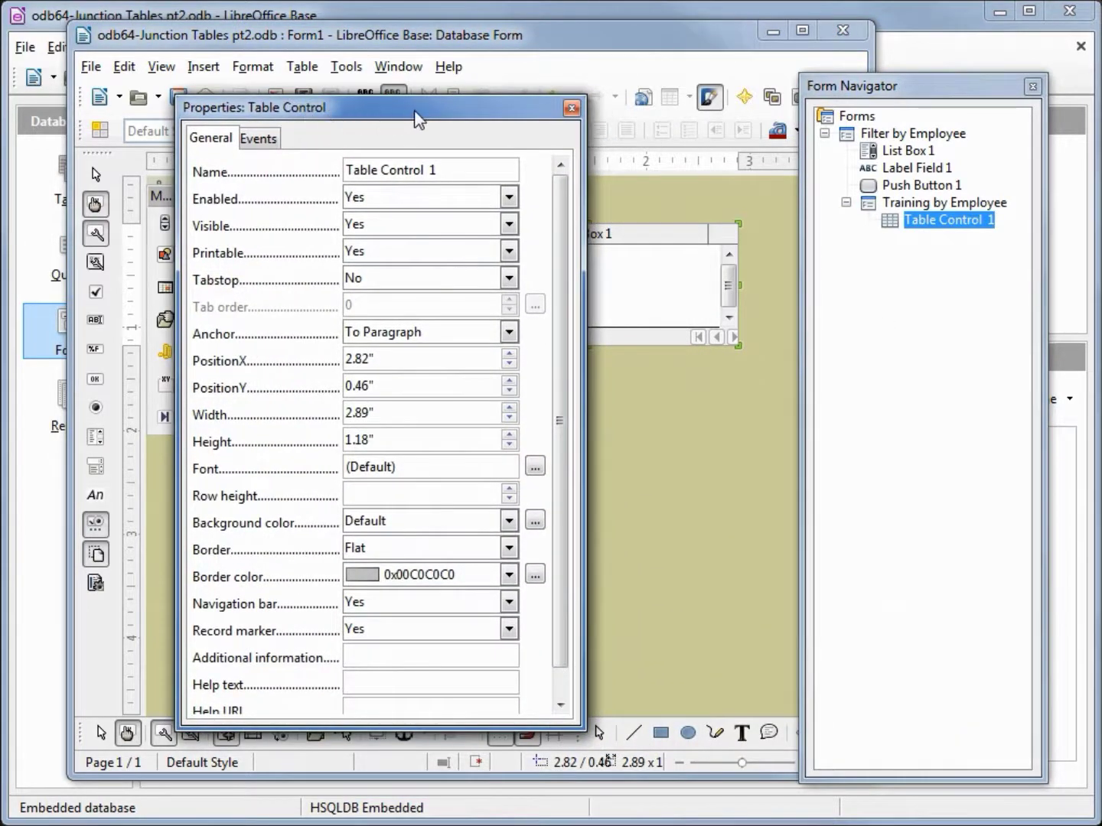
drag(417, 118, 349, 145)
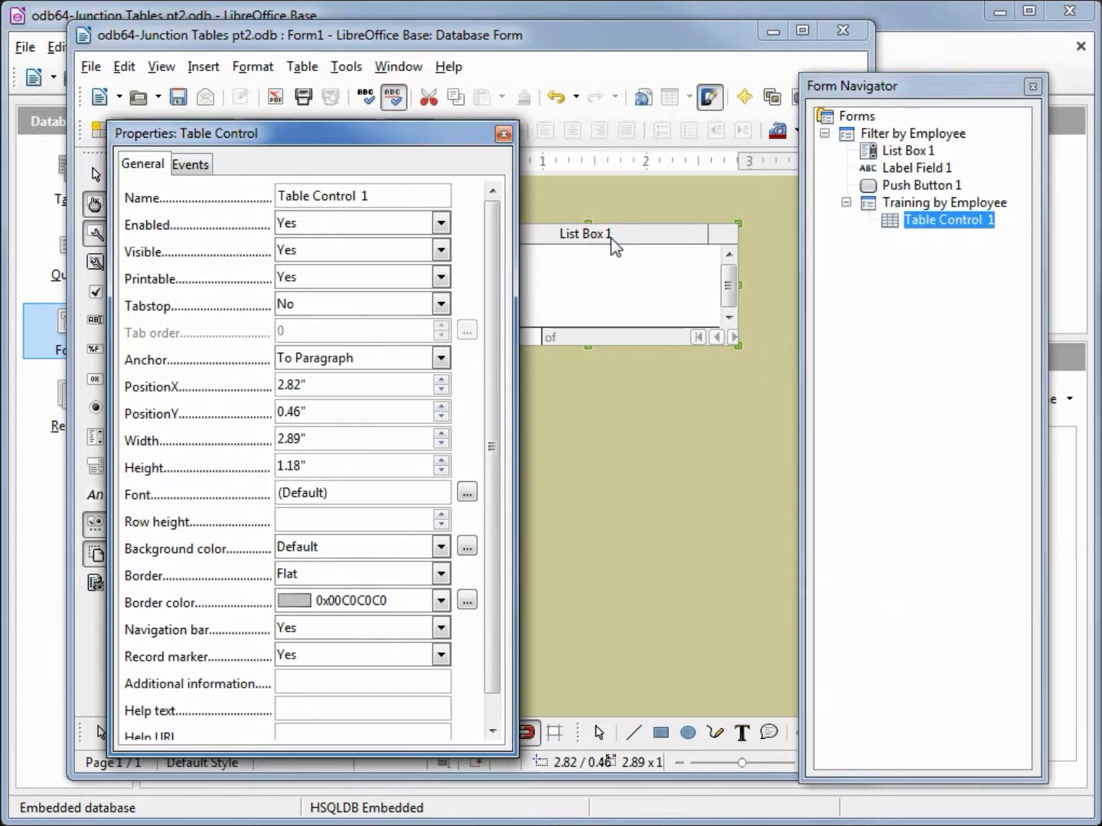
- Set the List Box column's label to 'Has had Training of'
click(612, 234)
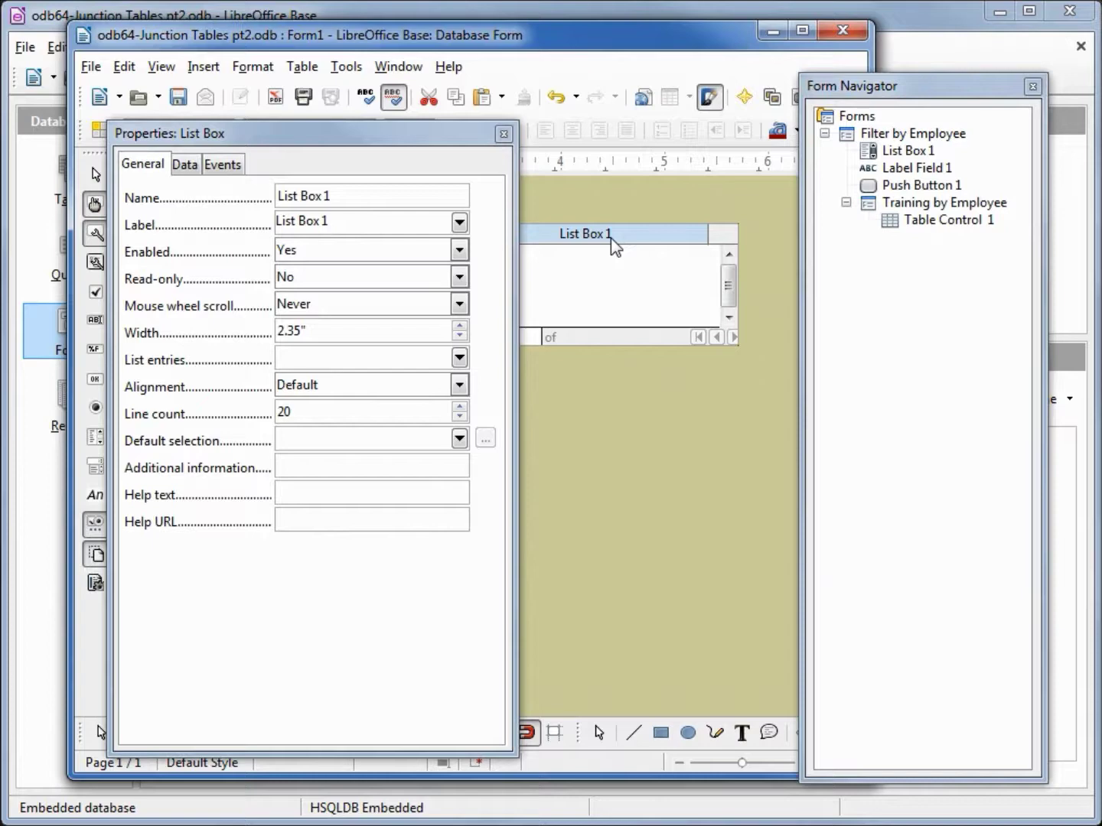
click(377, 223)
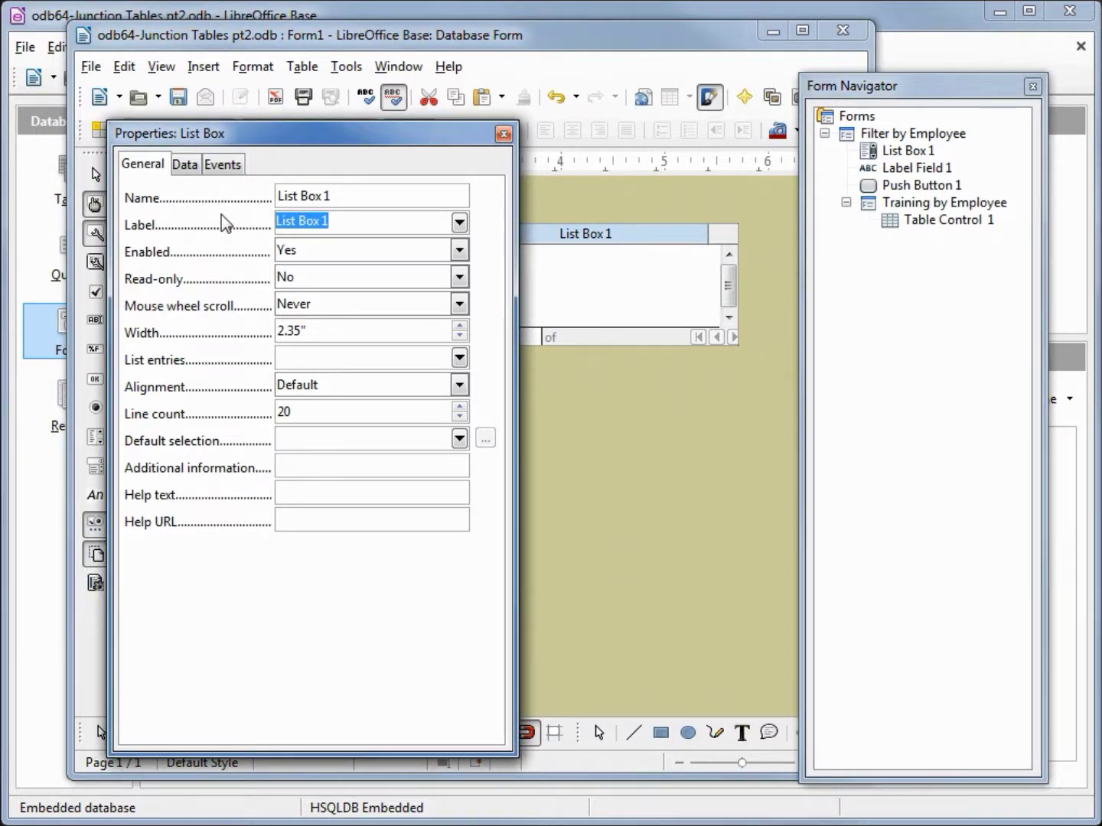
text(Has had Training of:)
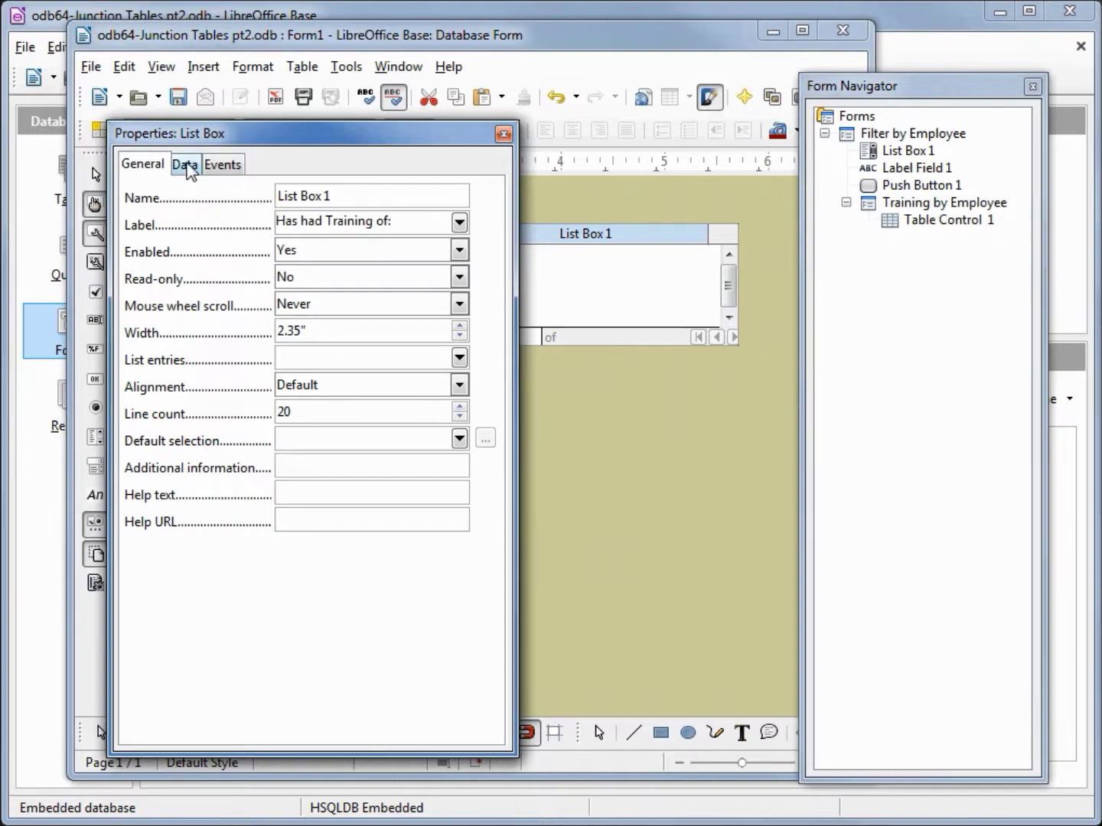
- Bind the column to data field TrnID with list content type Sql
click(185, 164)
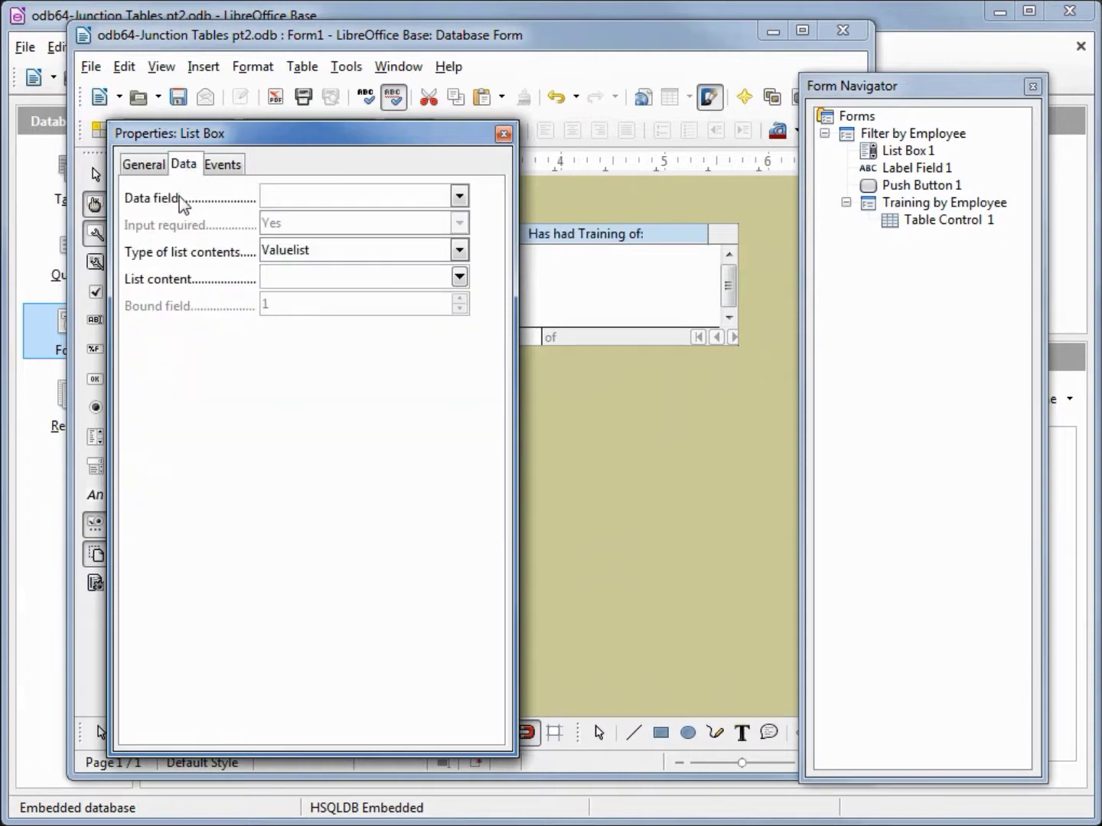
click(459, 196)
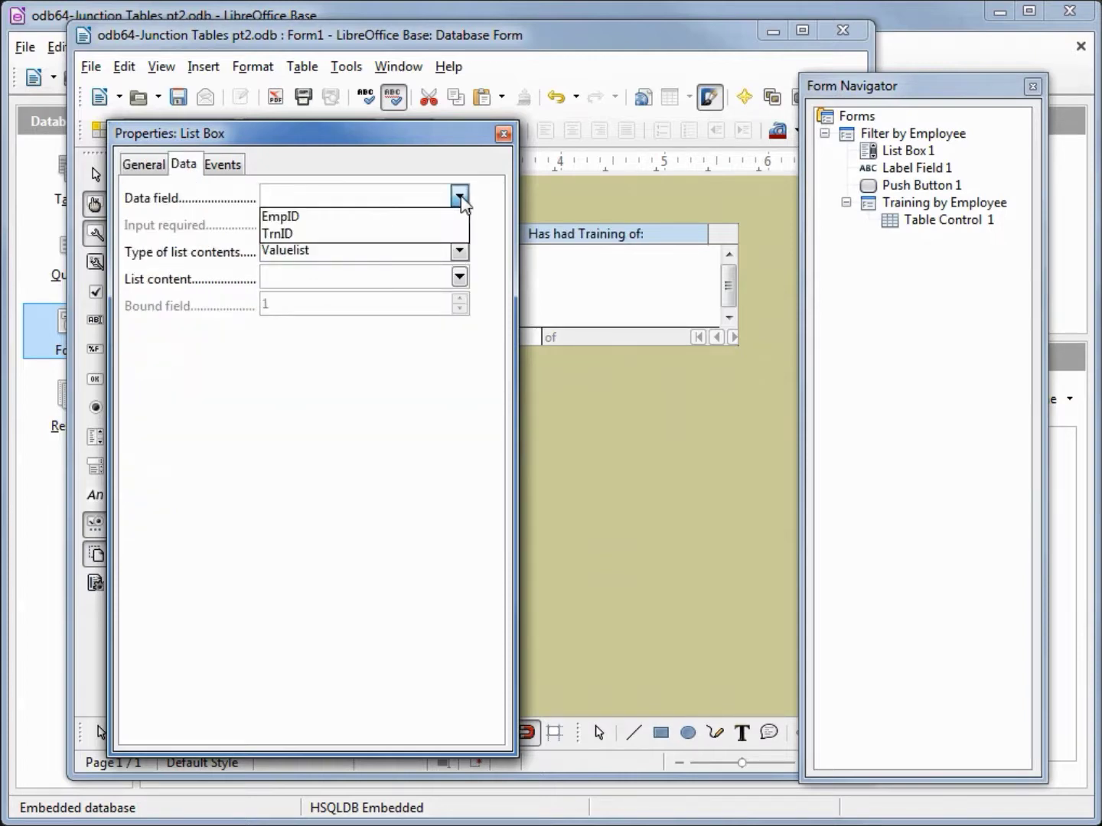
click(438, 235)
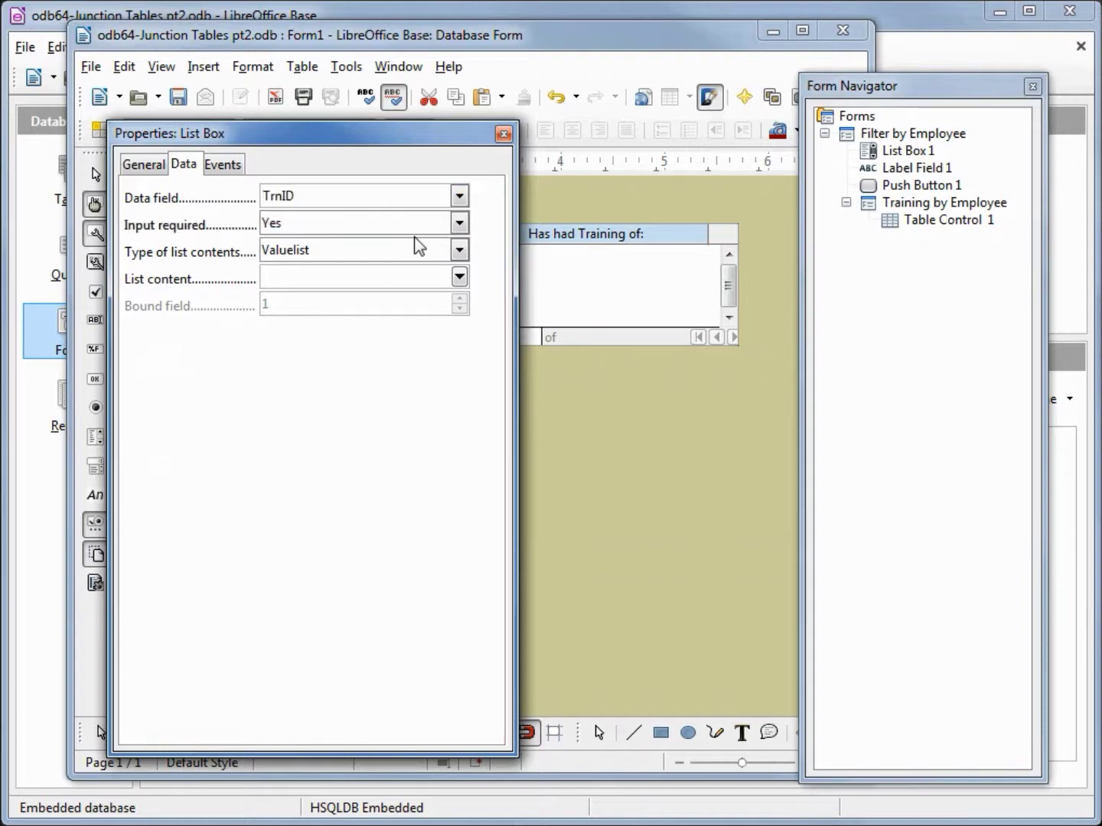
click(460, 250)
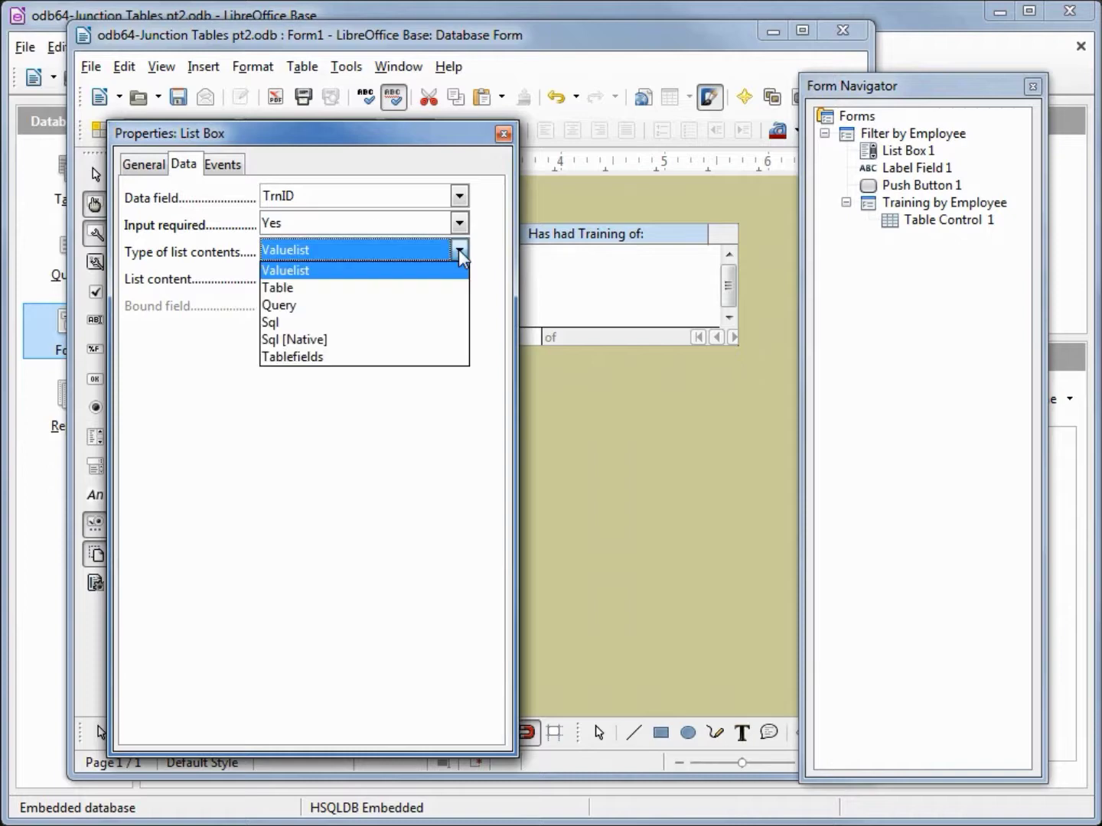
click(403, 334)
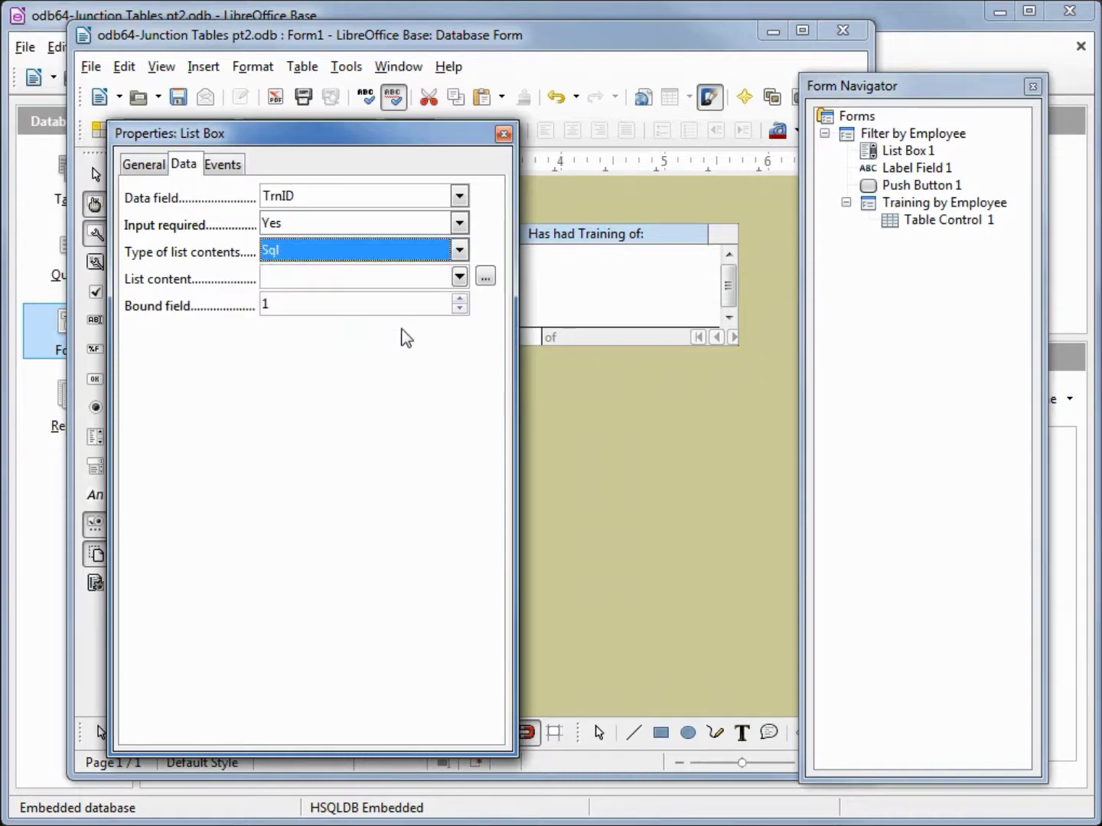
click(484, 278)
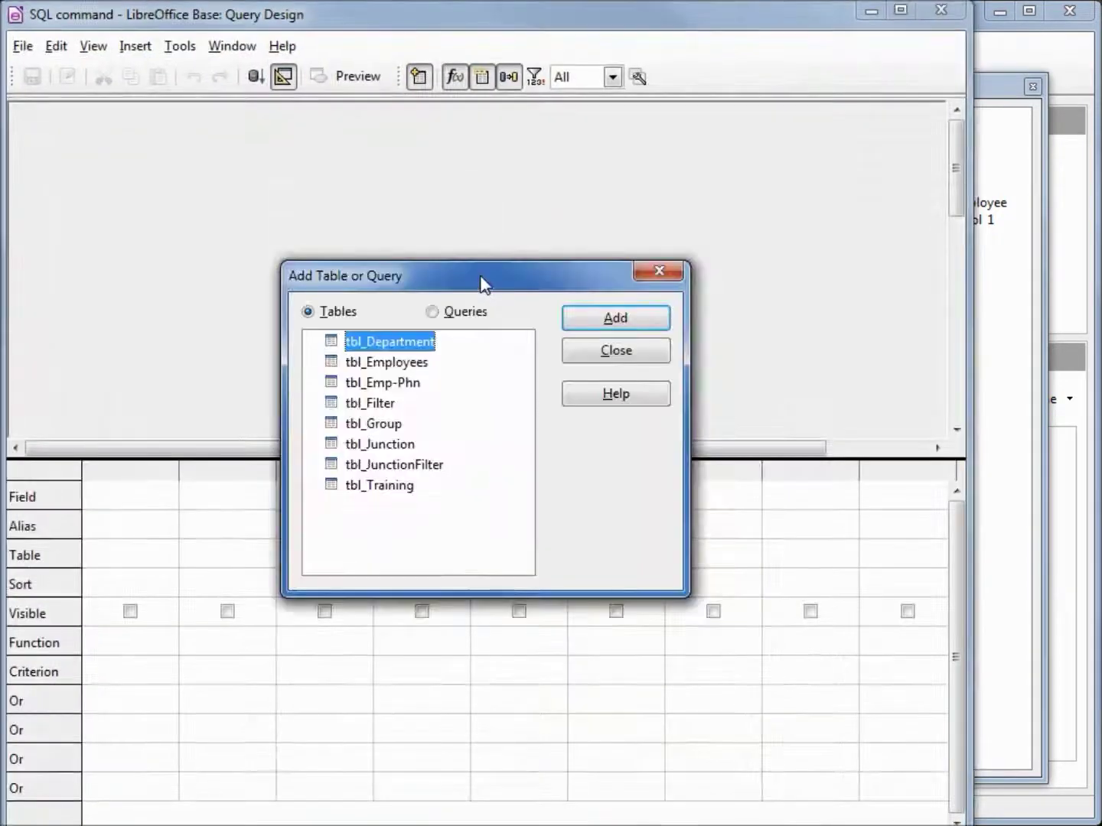
- Build a query on tbl_Training returning Course Name and TrnID, run it and save it
click(387, 486)
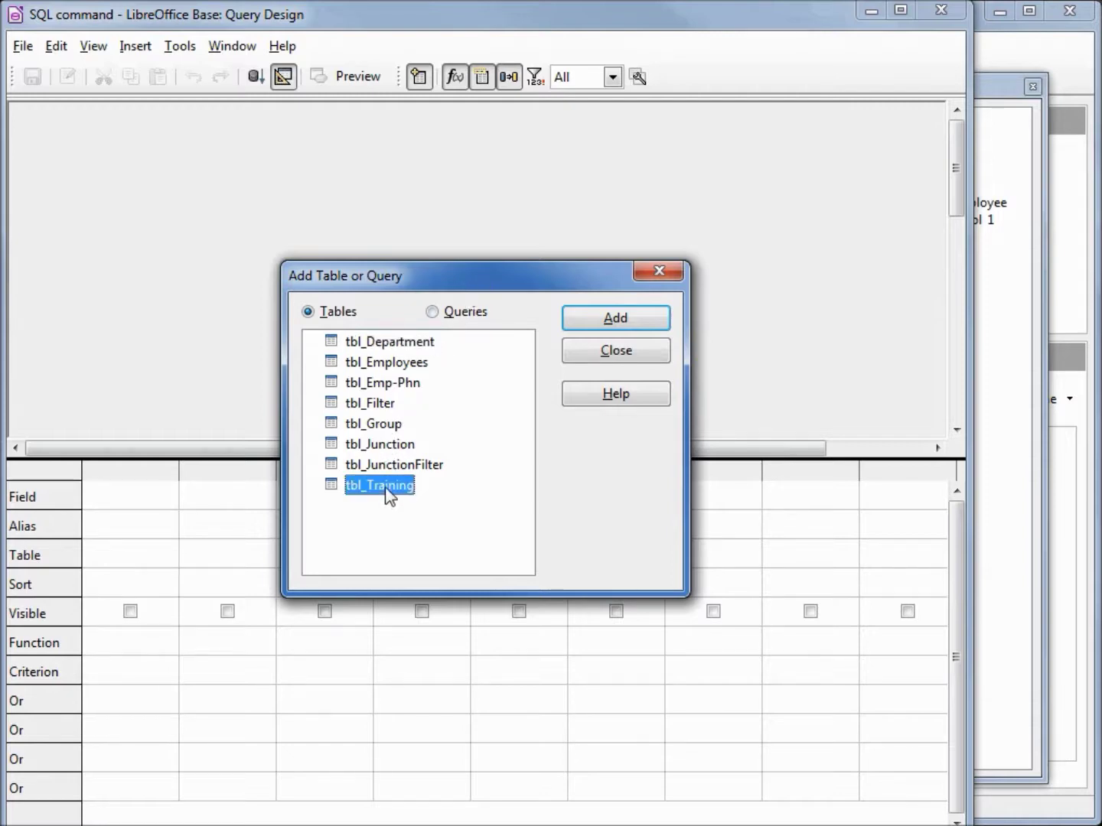
click(617, 320)
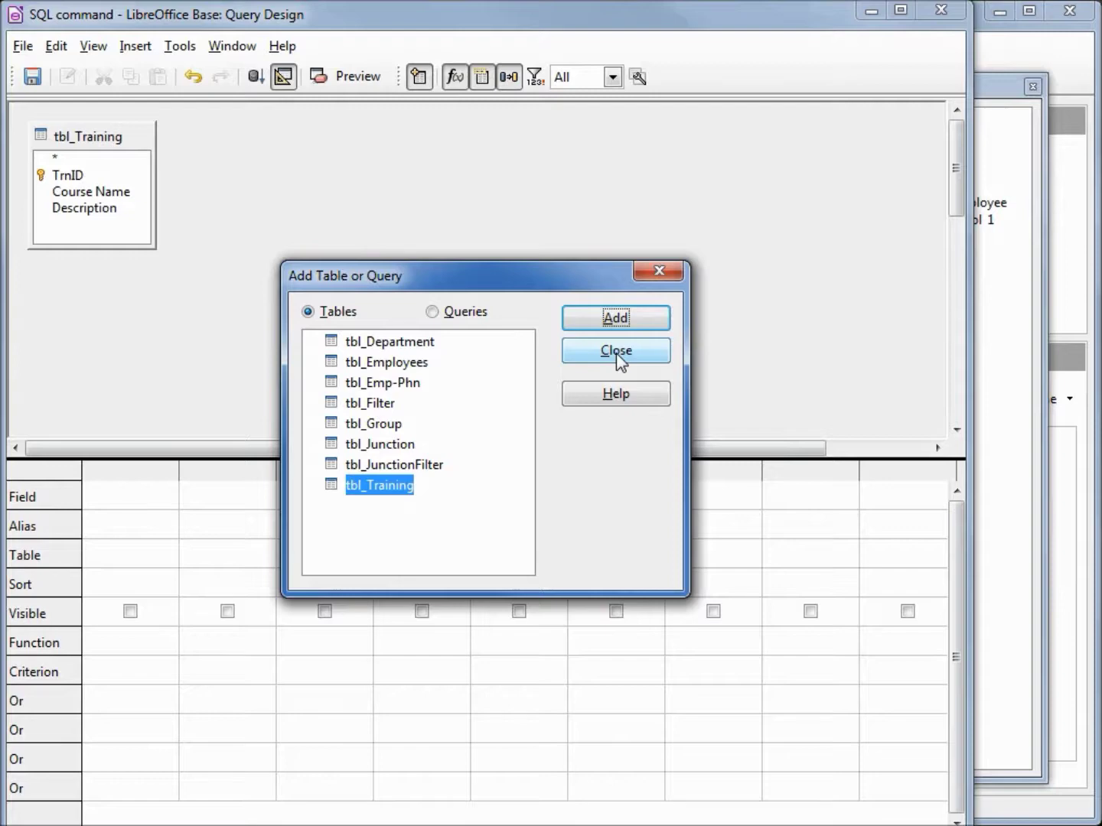
click(615, 356)
double_click(112, 191)
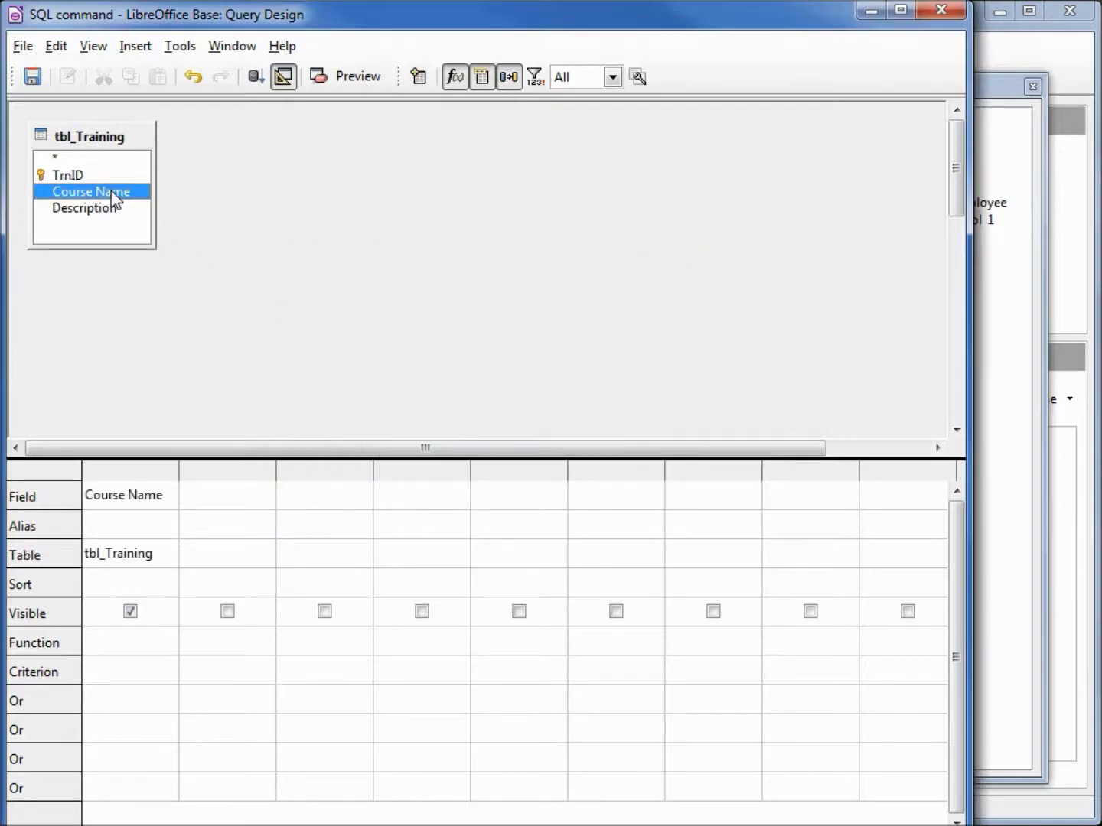
double_click(72, 176)
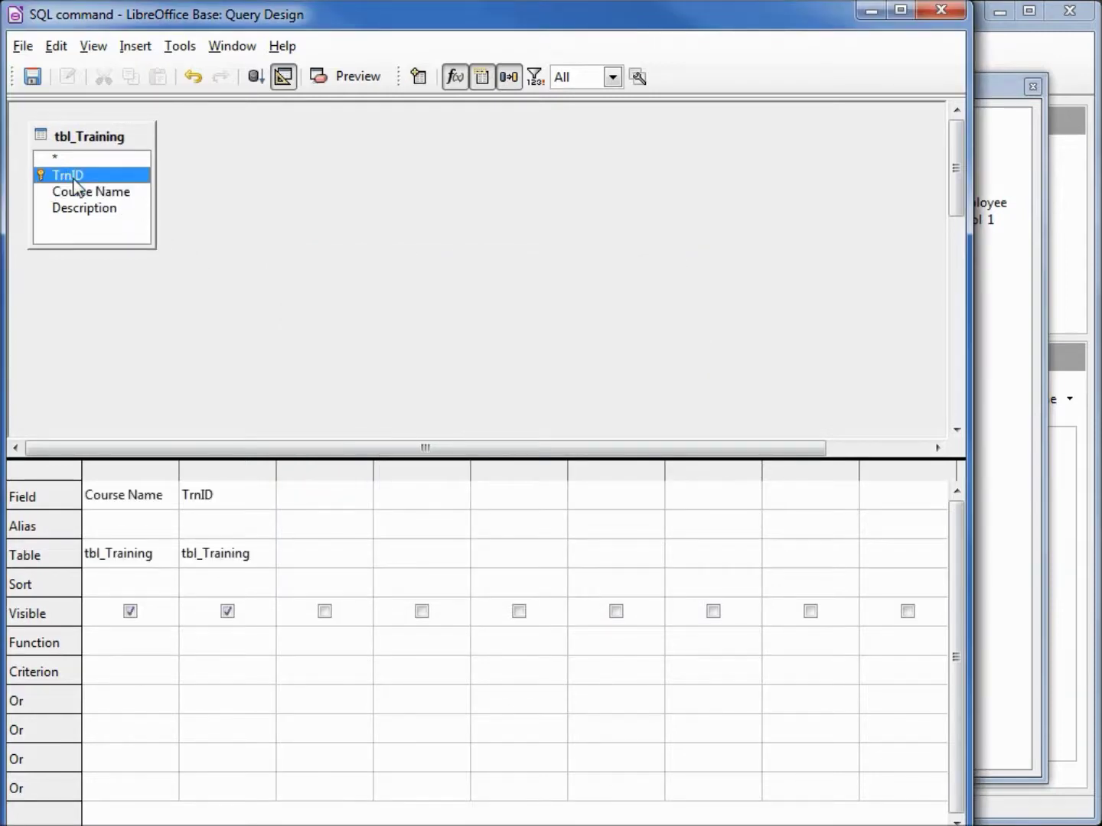
click(257, 77)
click(256, 77)
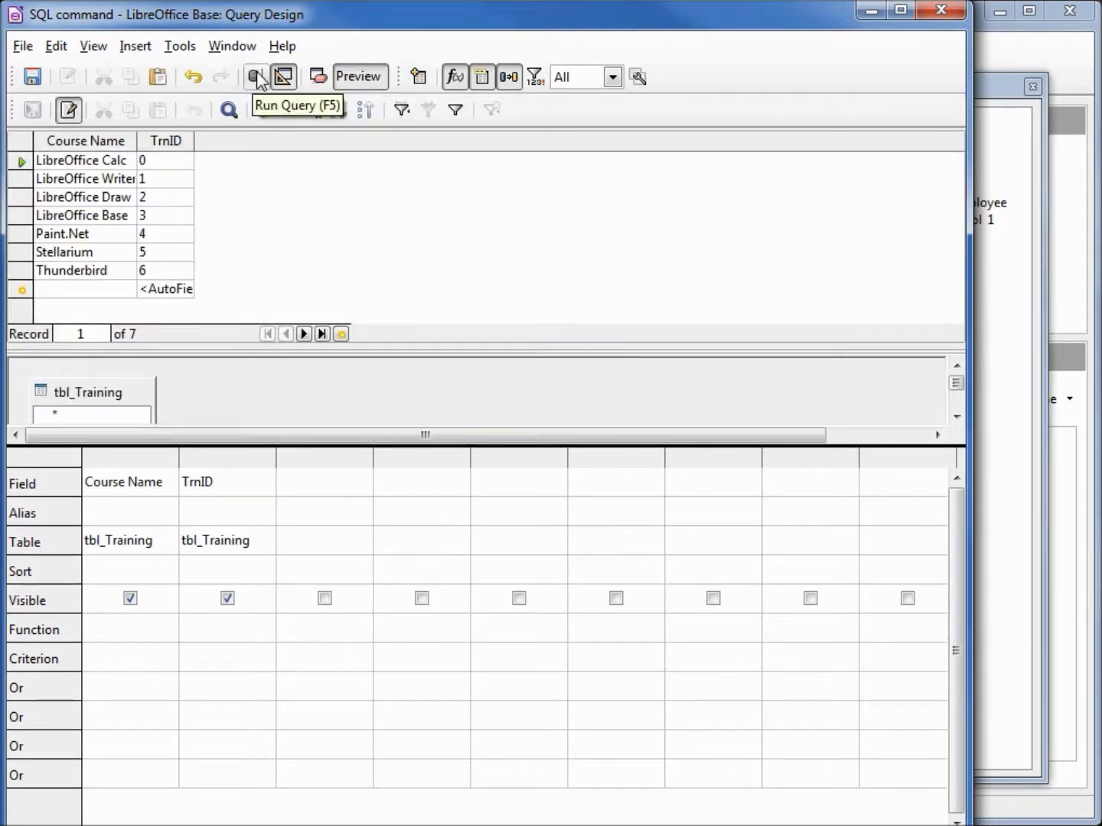
click(32, 76)
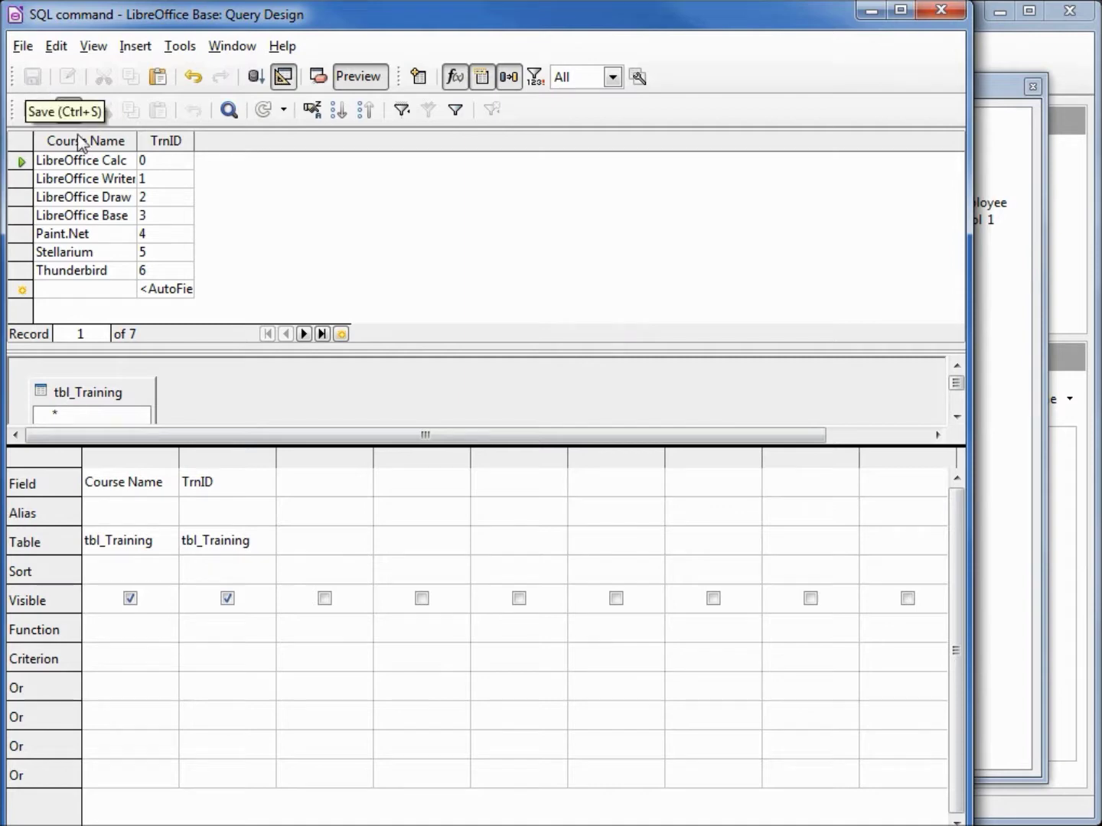
- Close Query Design and the list box properties to get back to the form
click(940, 11)
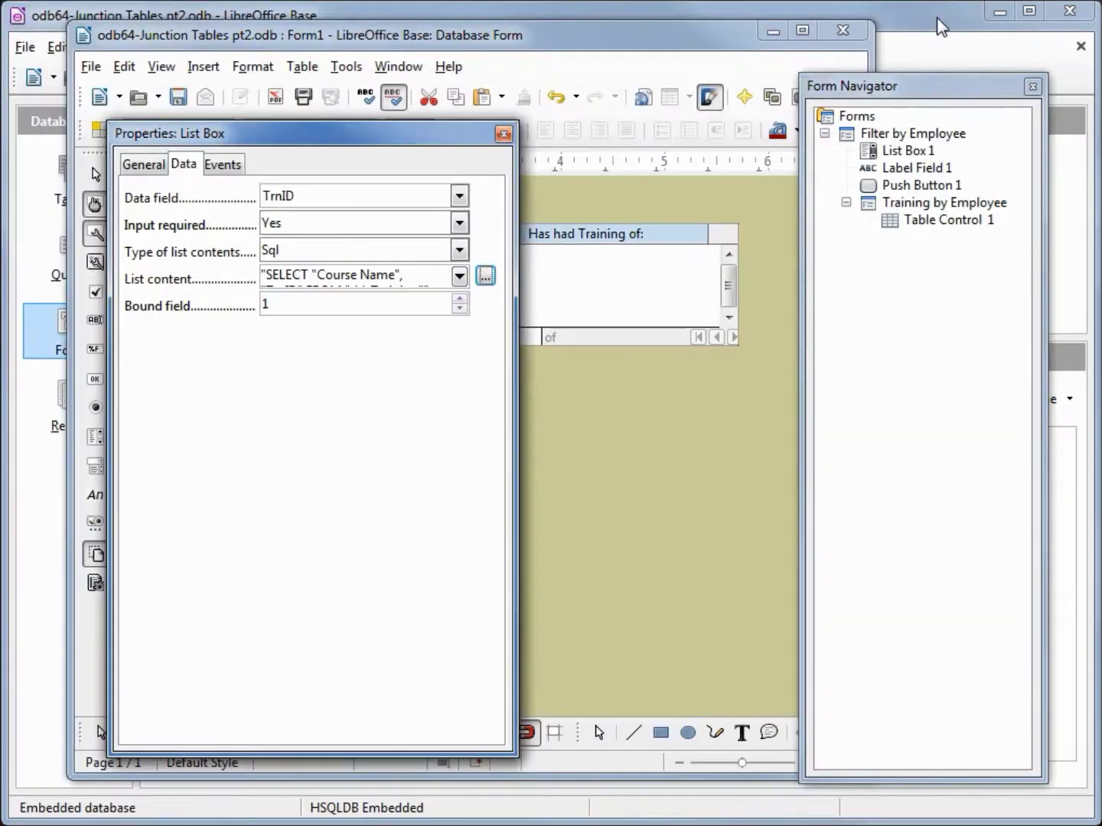
drag(339, 133, 937, 225)
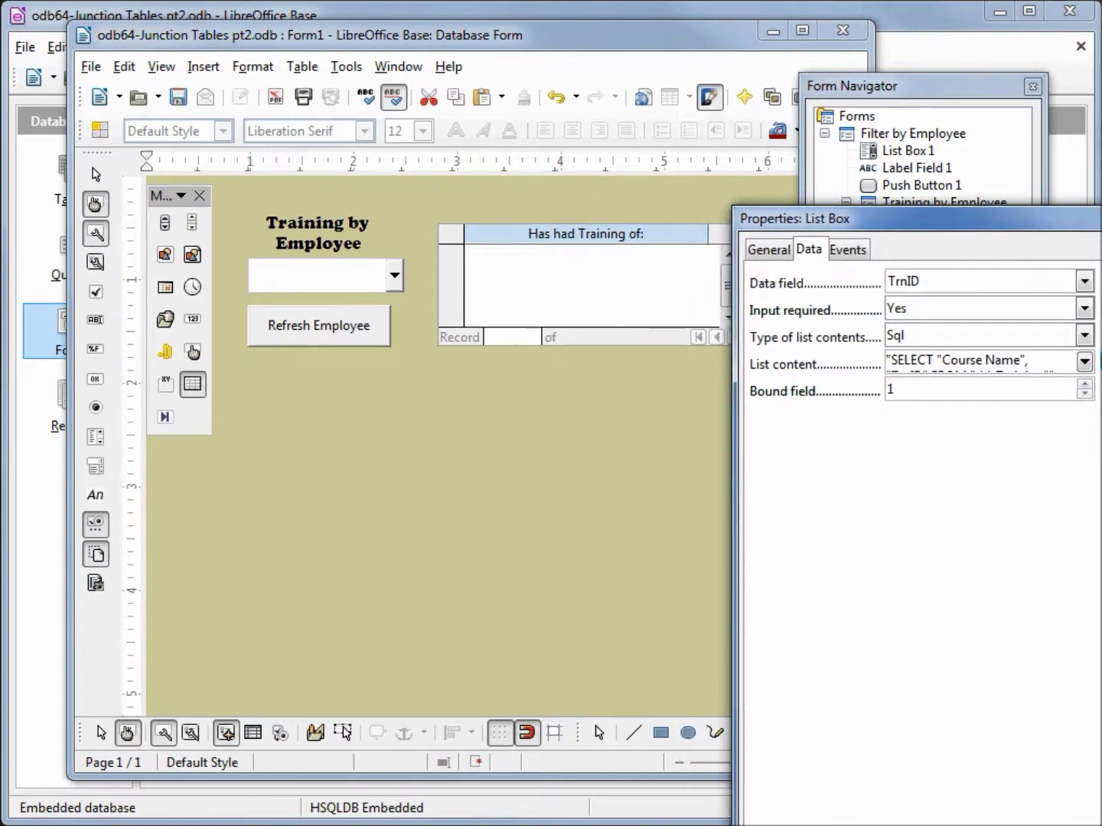
key(alt+F4)
- Close the Form Navigator and More Controls, then draw a rectangle framing all the controls
click(1033, 85)
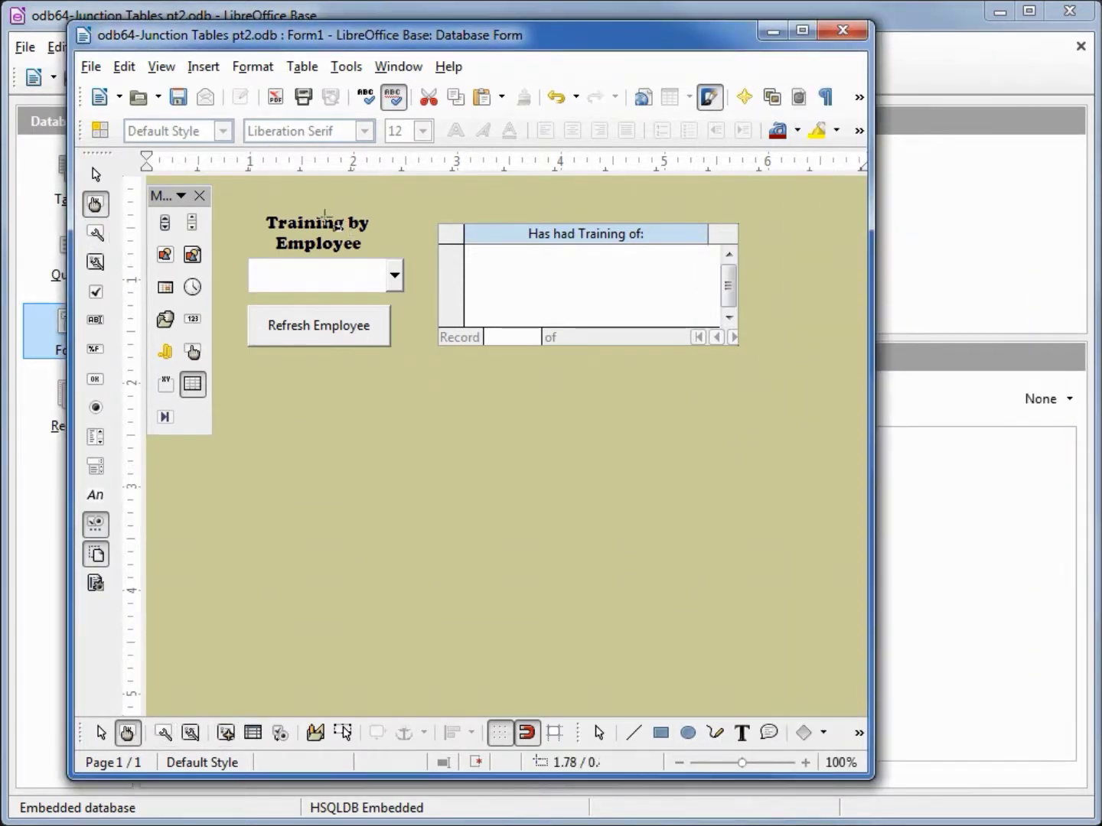
click(200, 196)
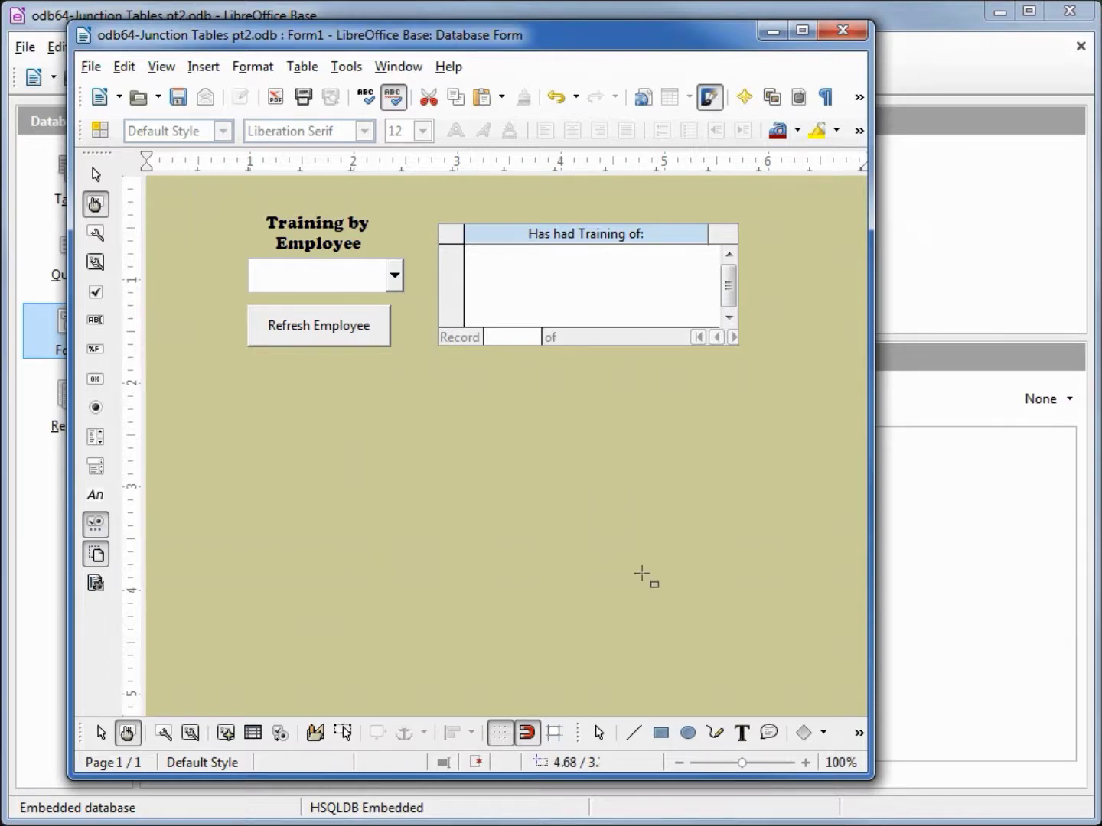
click(660, 733)
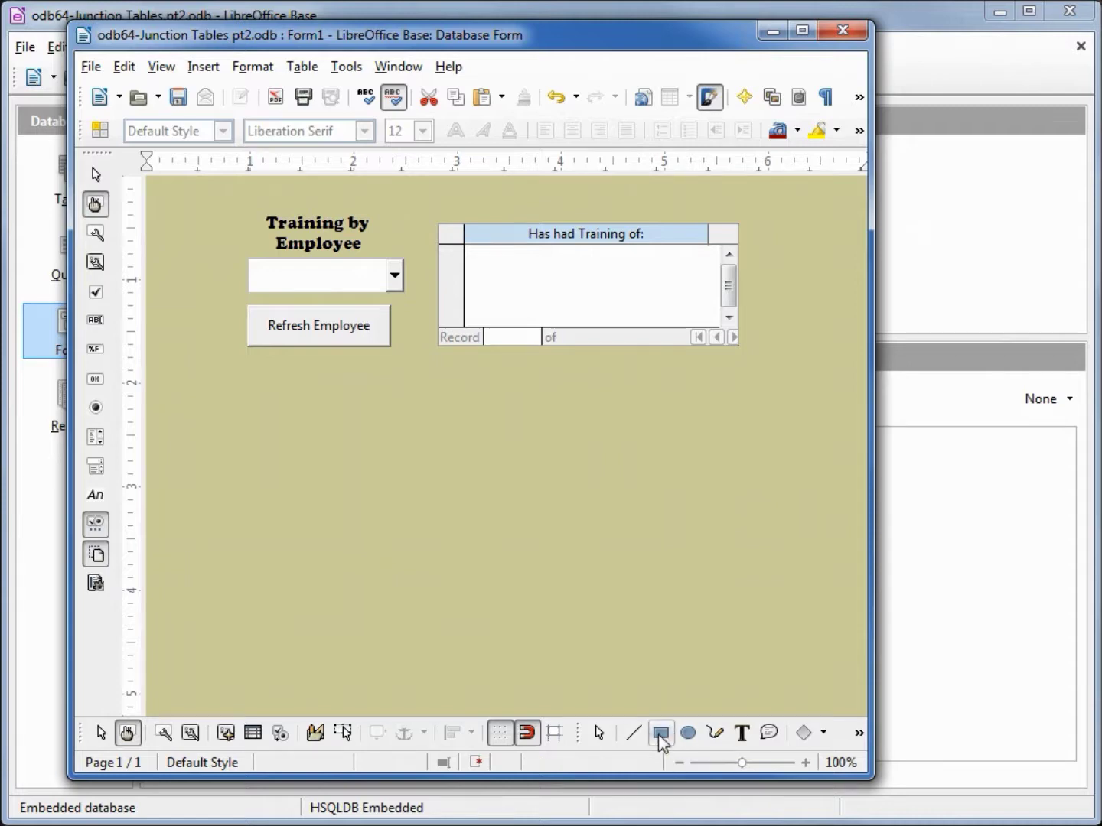
drag(194, 197, 785, 374)
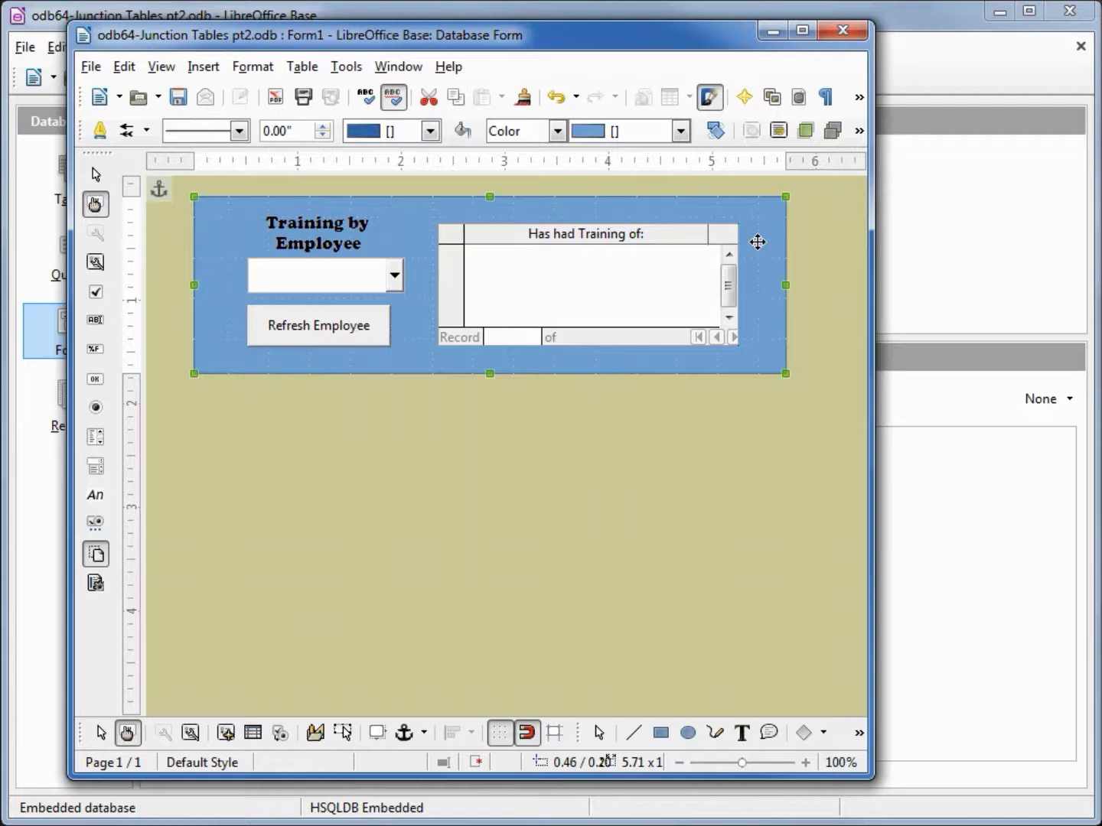
- Send the rectangle to the back and fill it with the Linear yellow/brown gradient
right_click(757, 243)
mouse_move(867, 422)
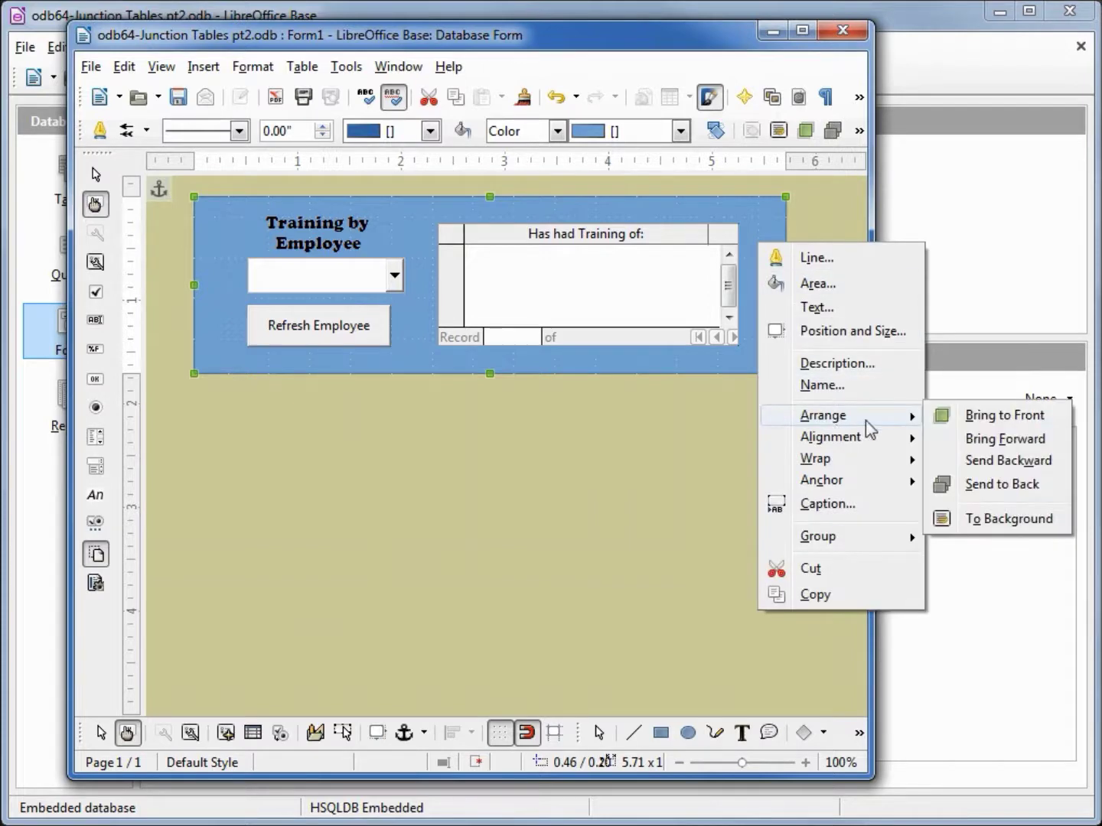
click(993, 485)
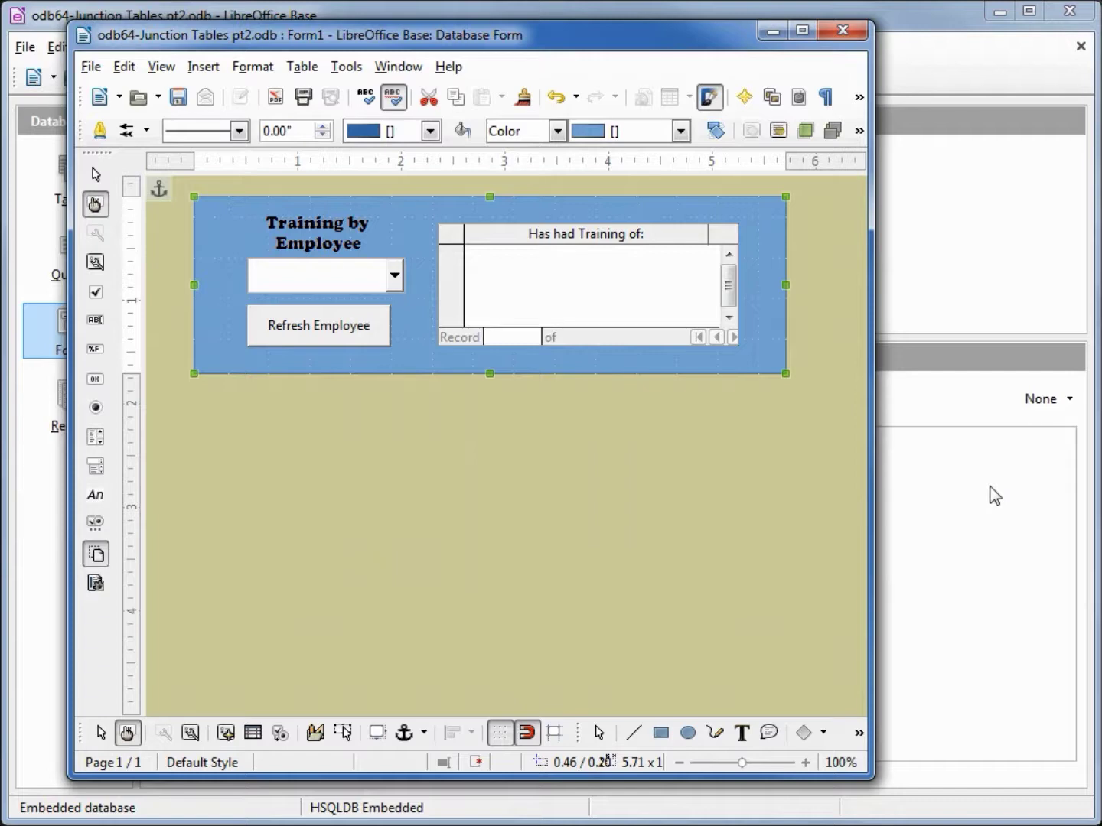
click(558, 133)
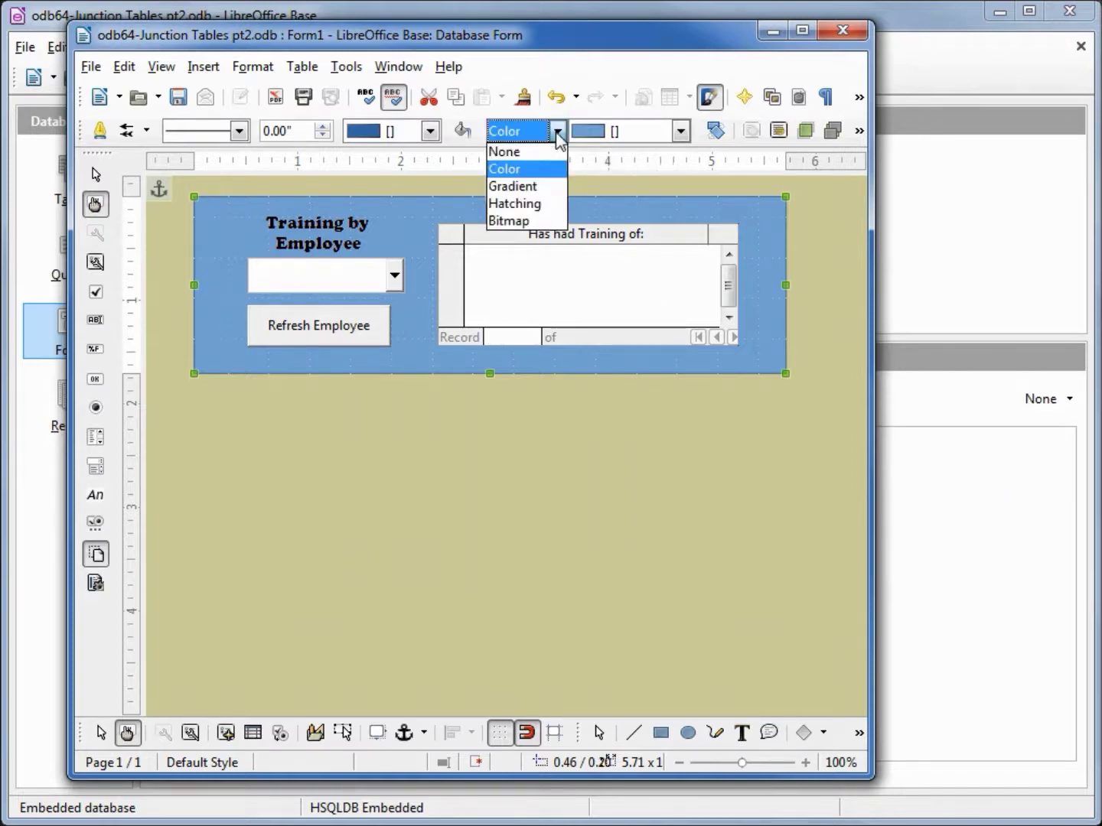
click(541, 187)
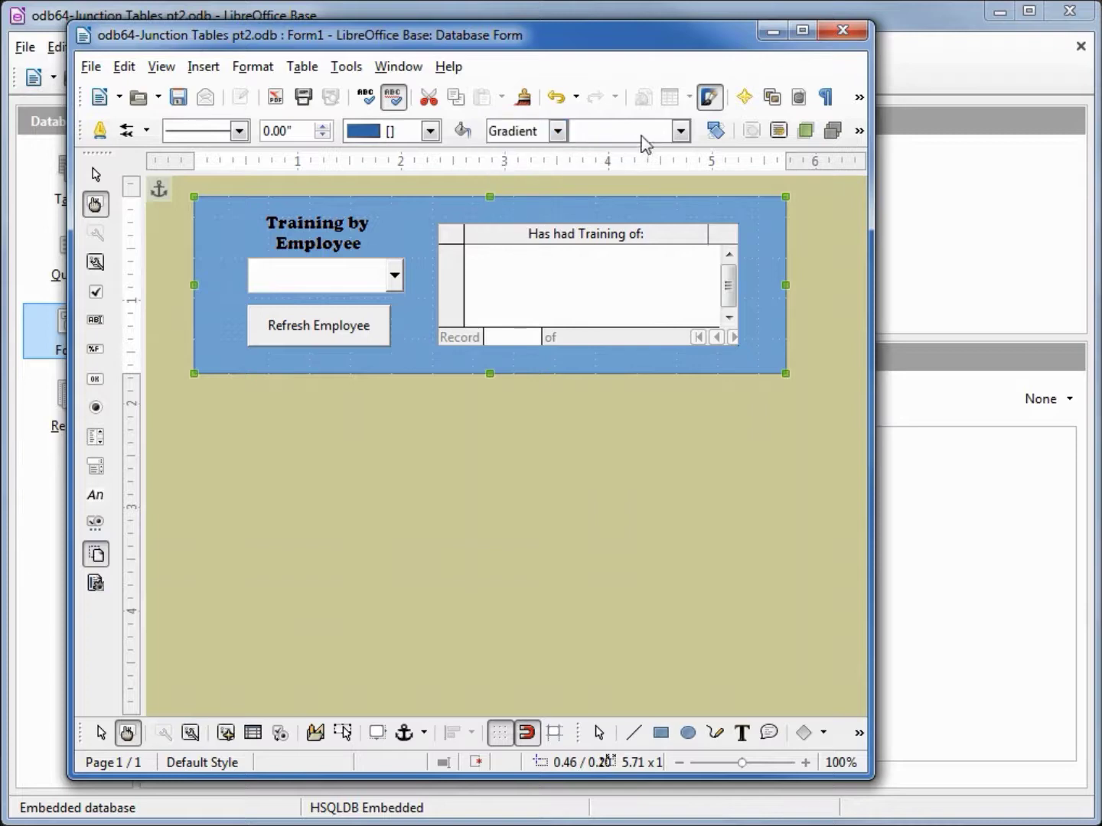
click(680, 132)
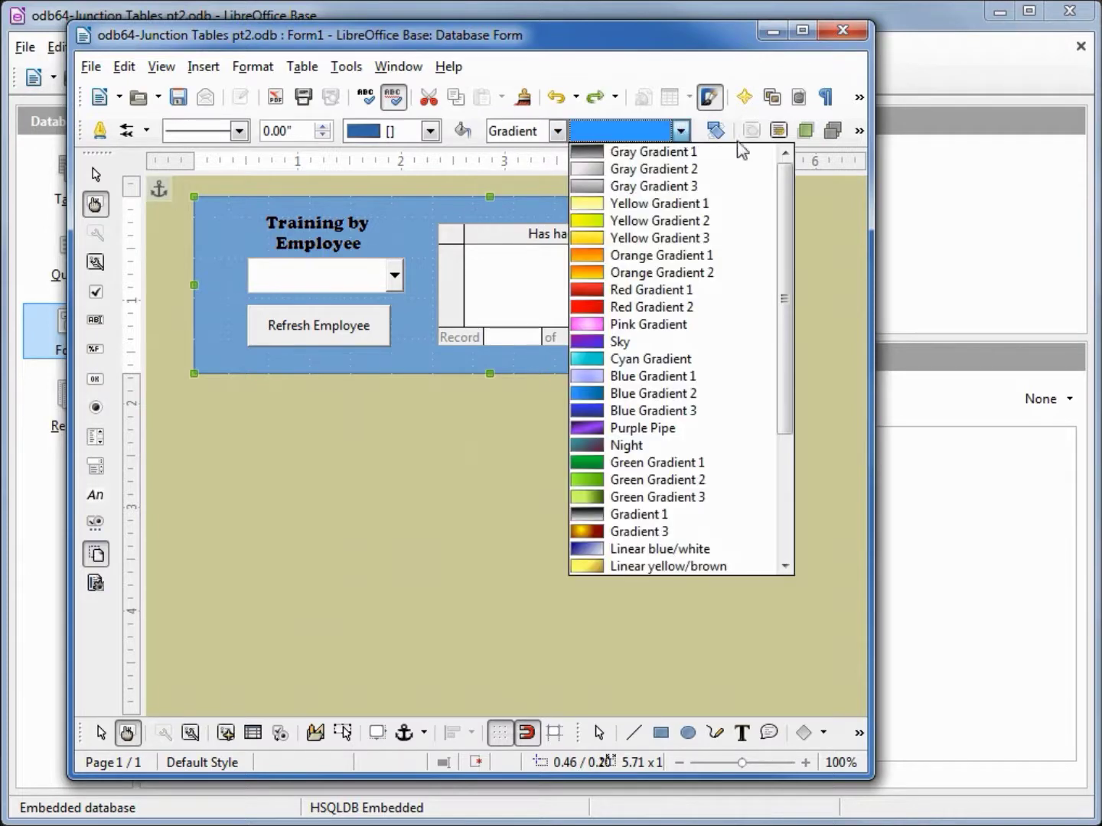
click(670, 567)
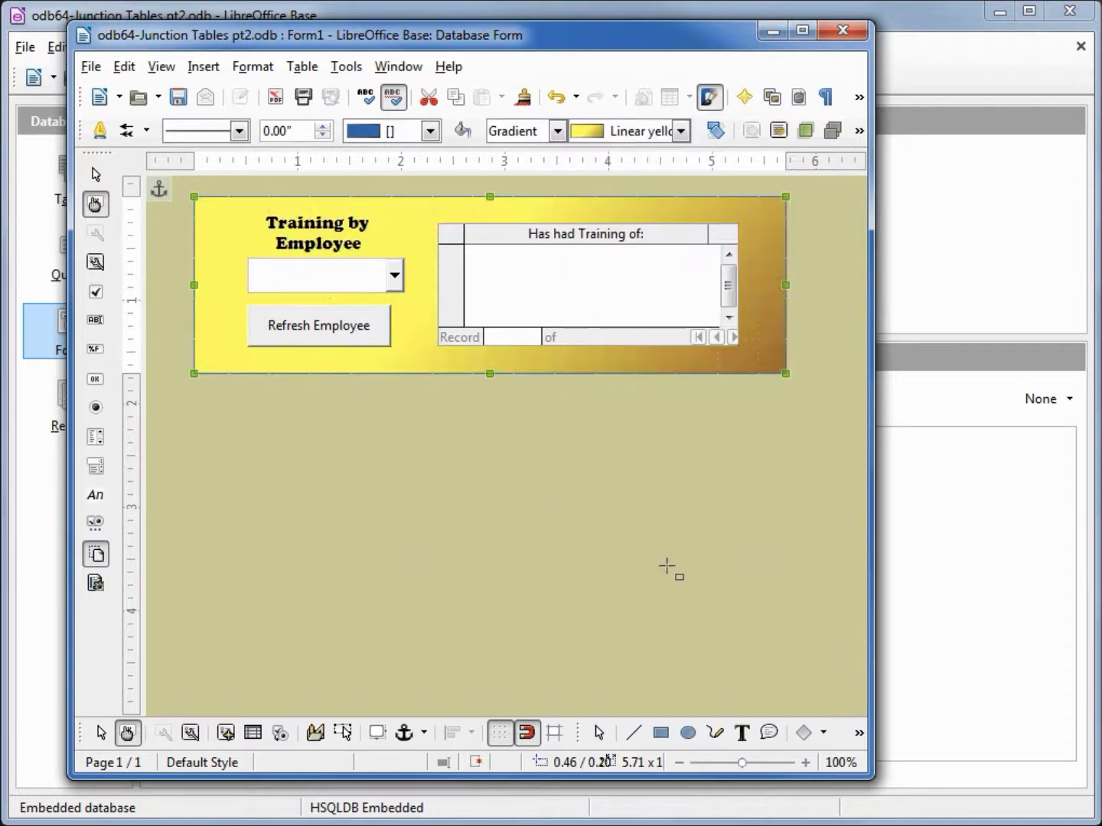
- Give the rectangle a 0.06" black border
click(325, 126)
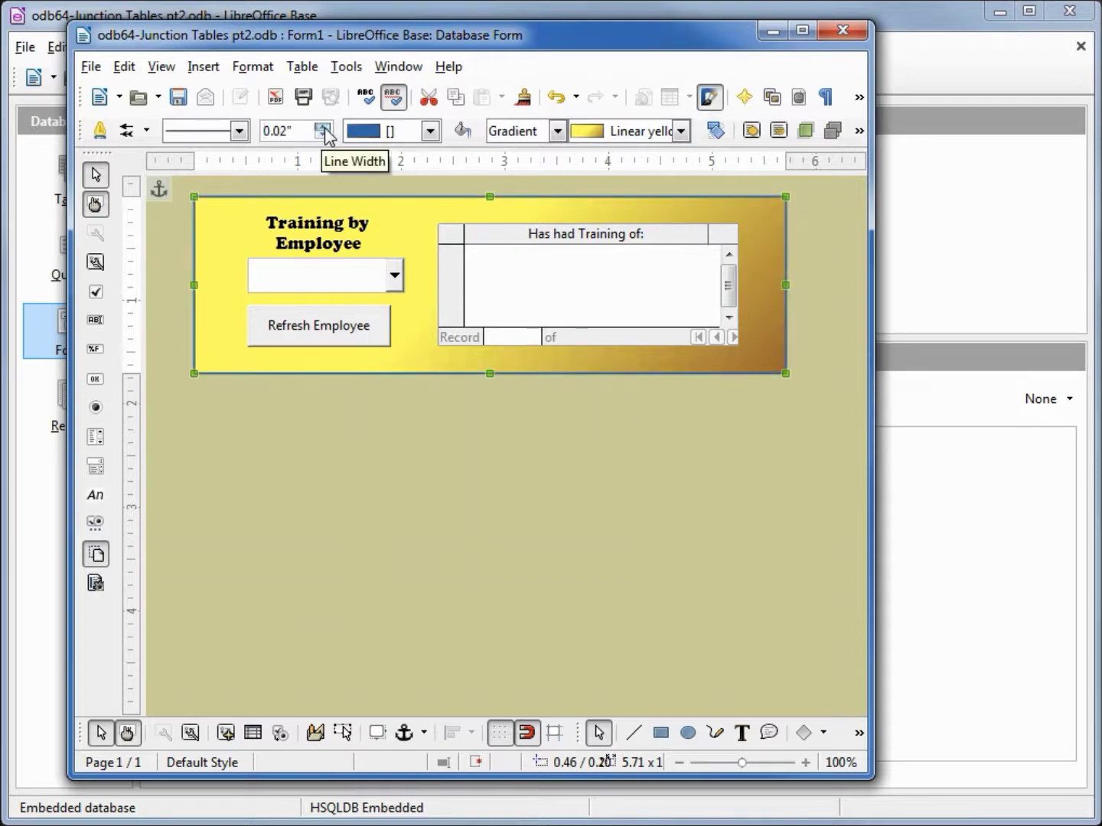
click(324, 127)
click(324, 126)
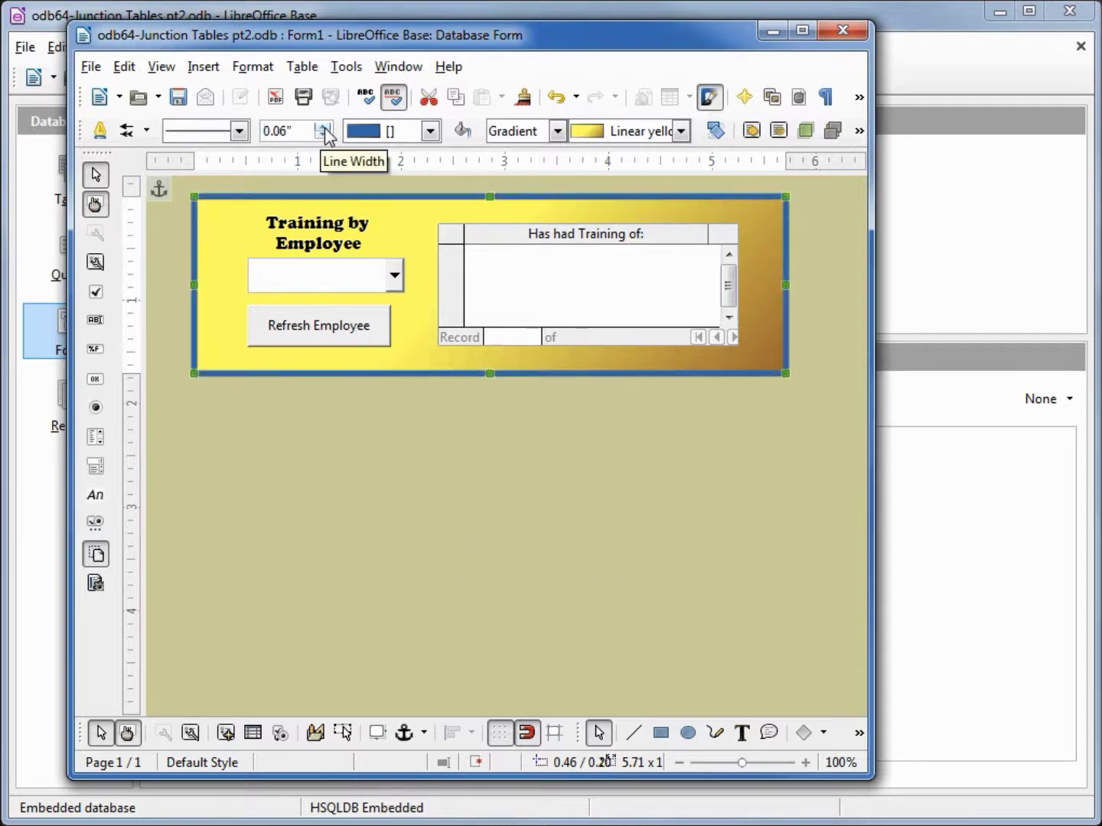
click(430, 130)
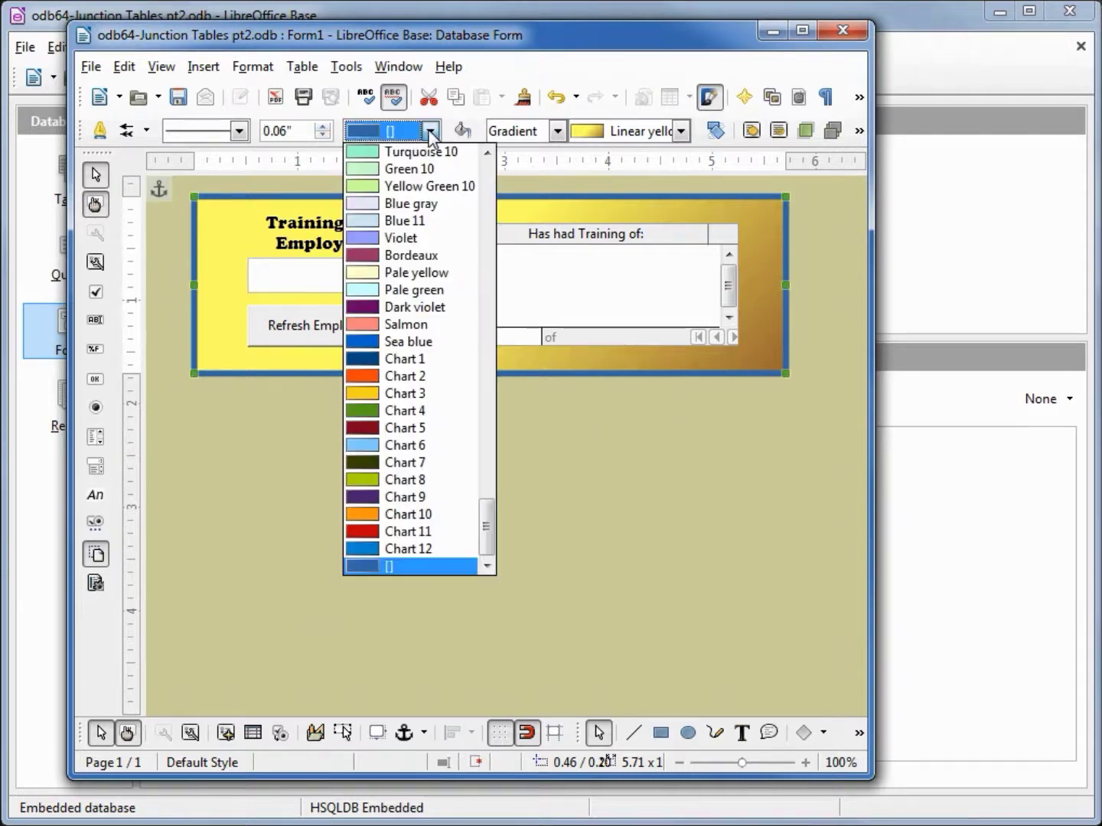
drag(484, 516, 481, 155)
click(407, 153)
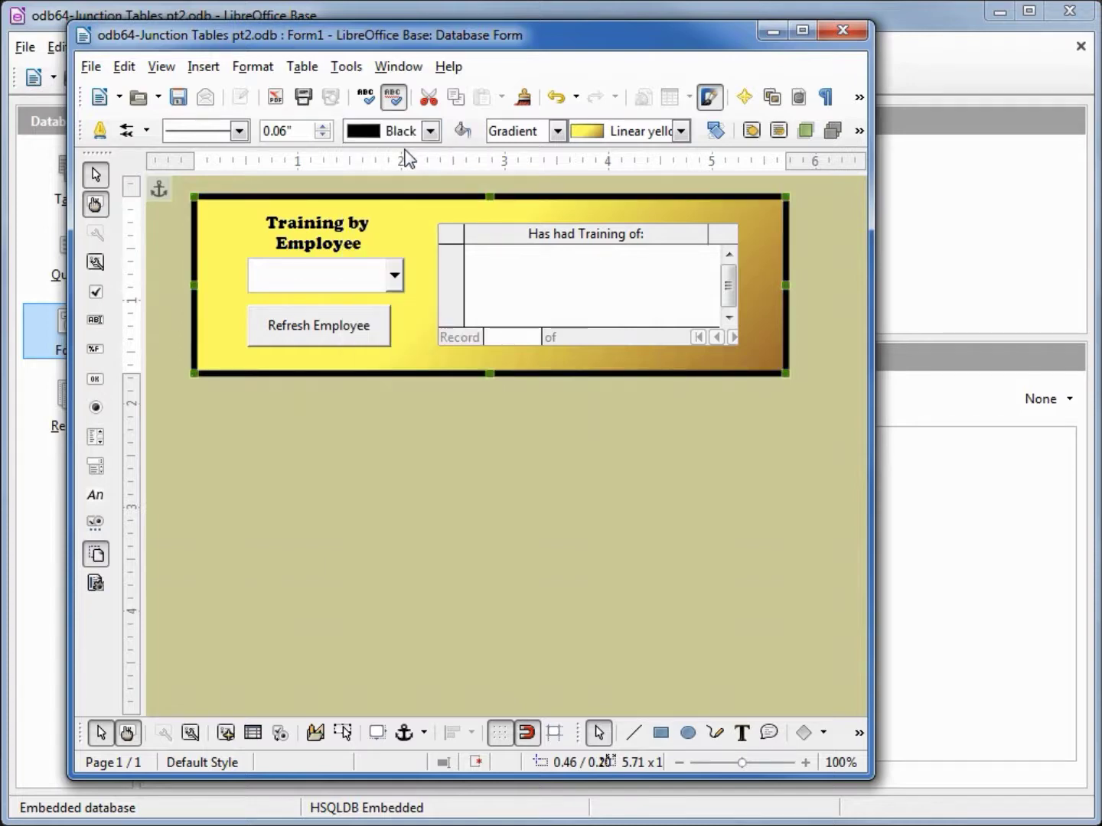
click(99, 736)
- Select the rectangle and all form controls and group them together
click(100, 736)
drag(811, 413, 162, 181)
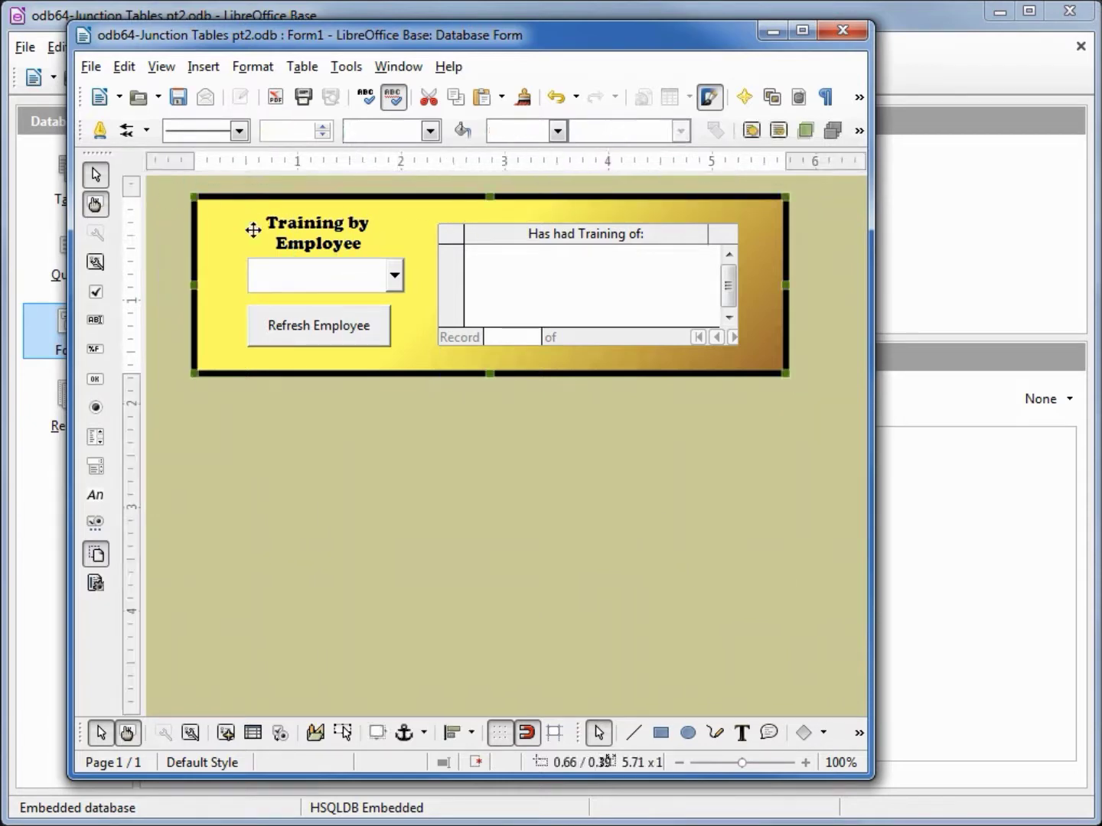
right_click(415, 223)
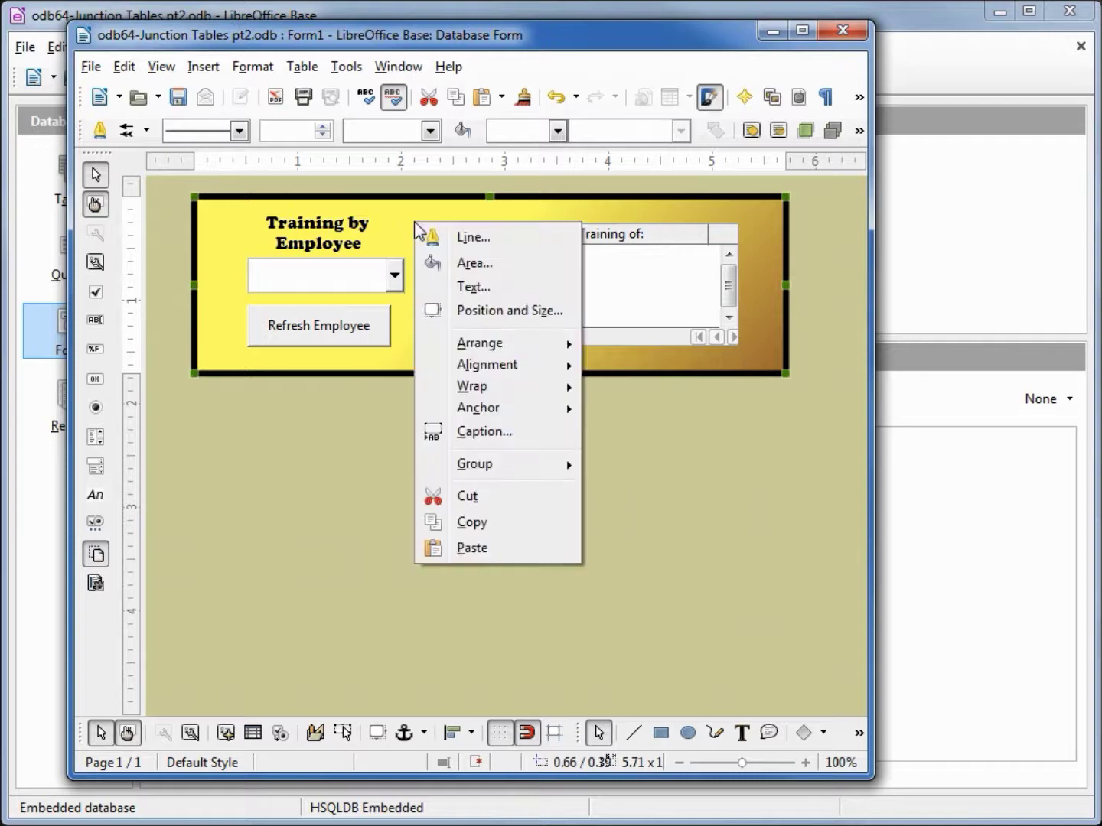
mouse_move(576, 467)
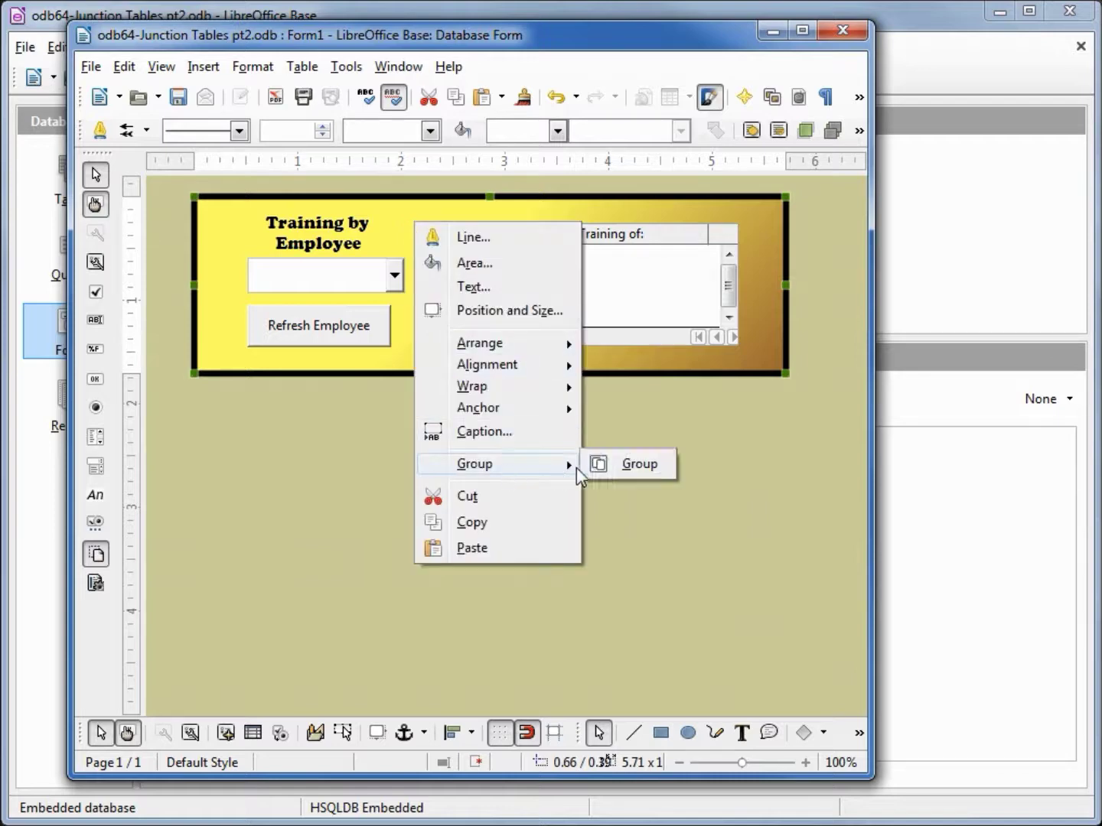
click(617, 468)
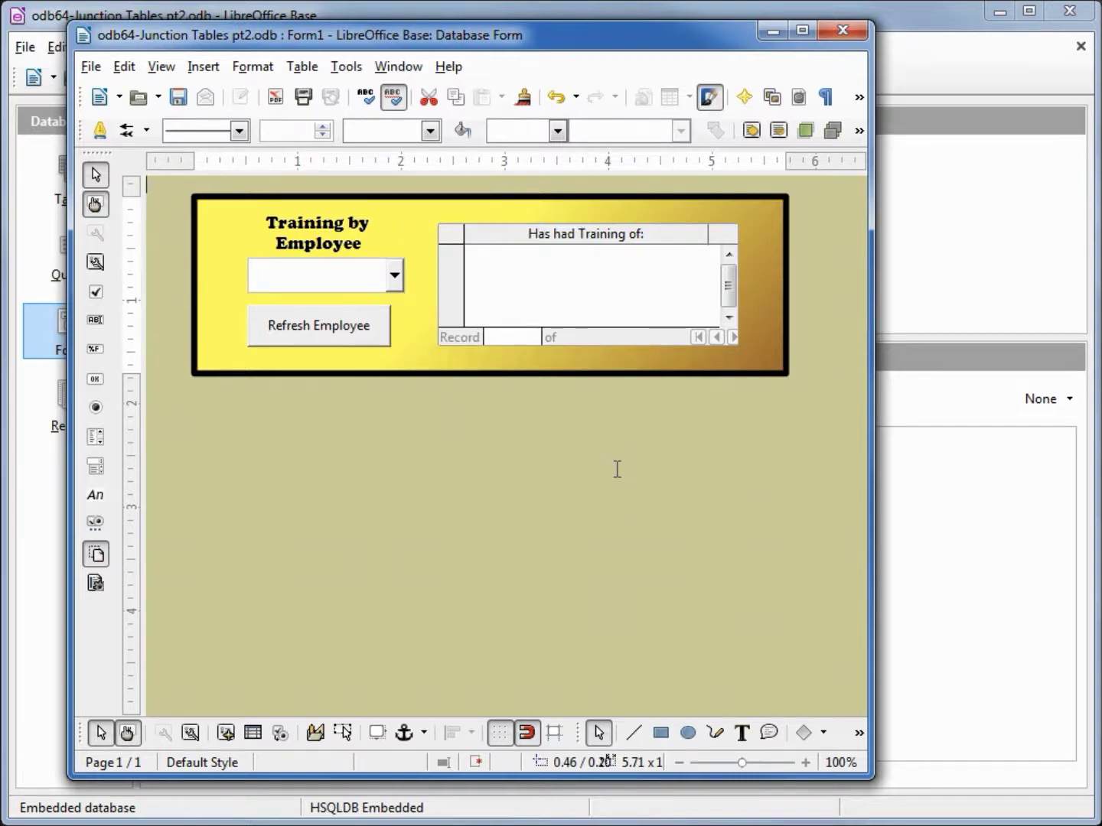
click(617, 469)
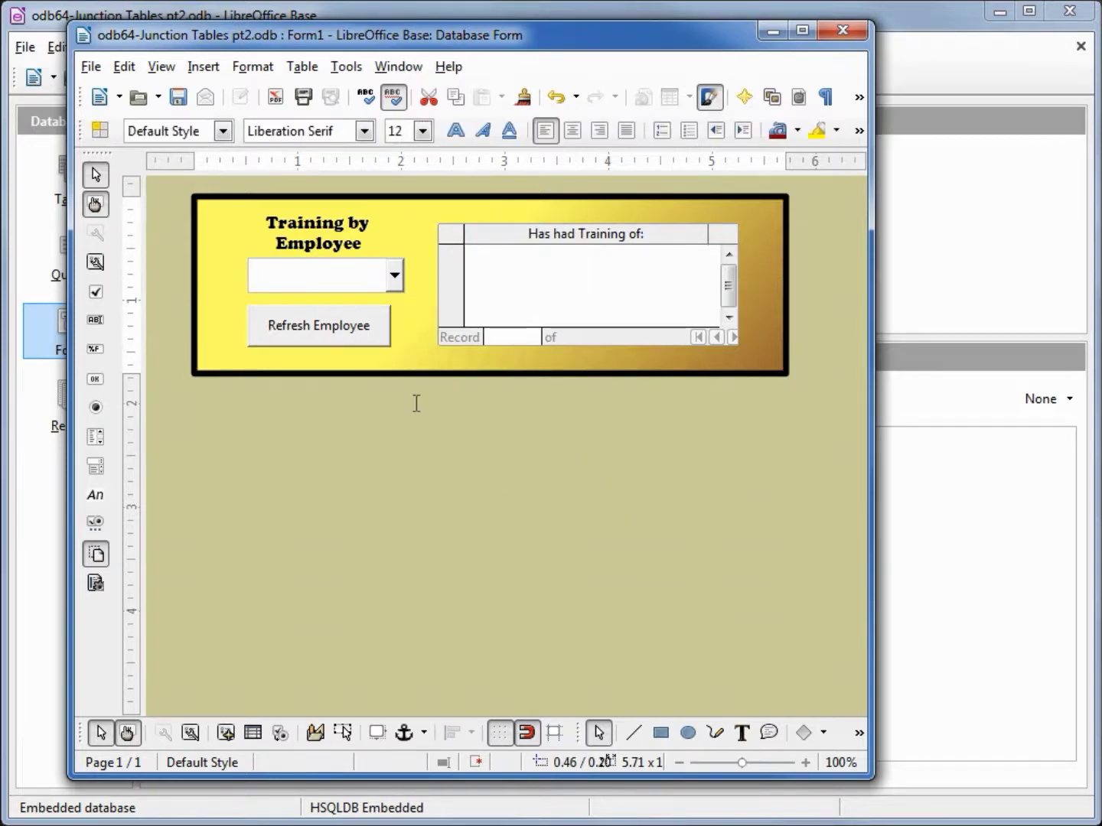
- Drag the group lower on the page and switch Design Mode off
click(411, 318)
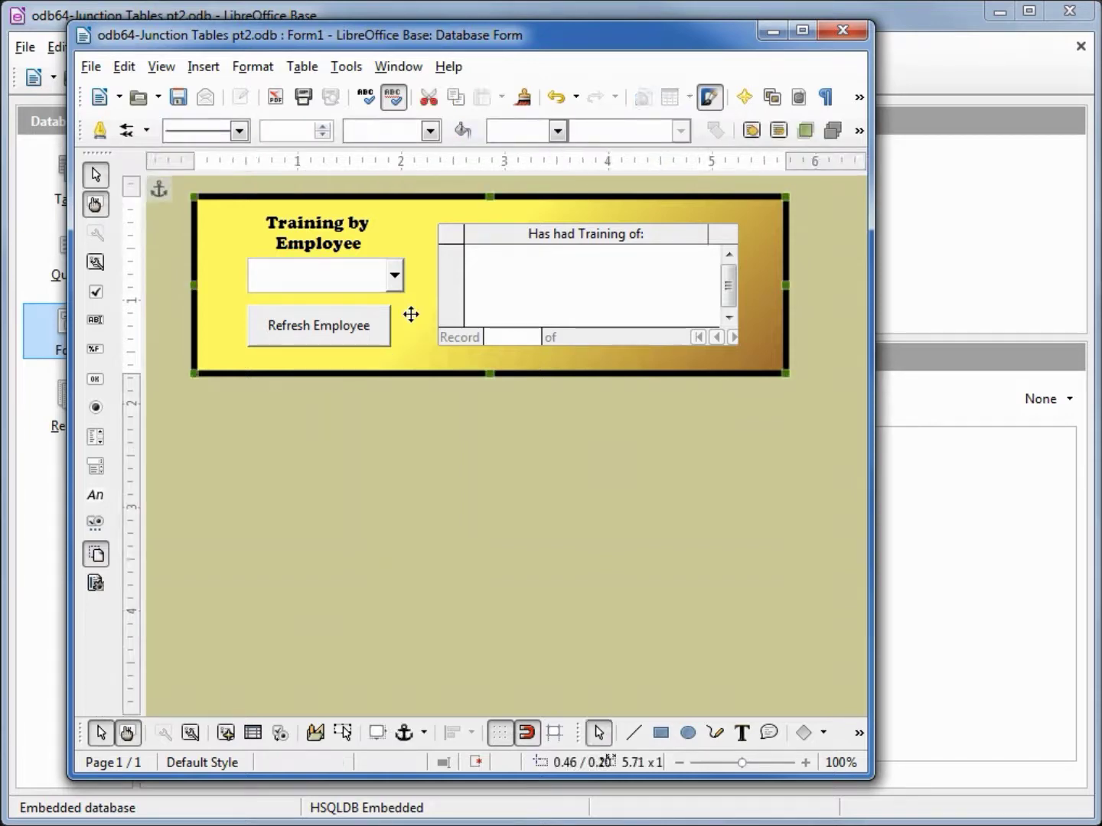
drag(412, 314, 433, 438)
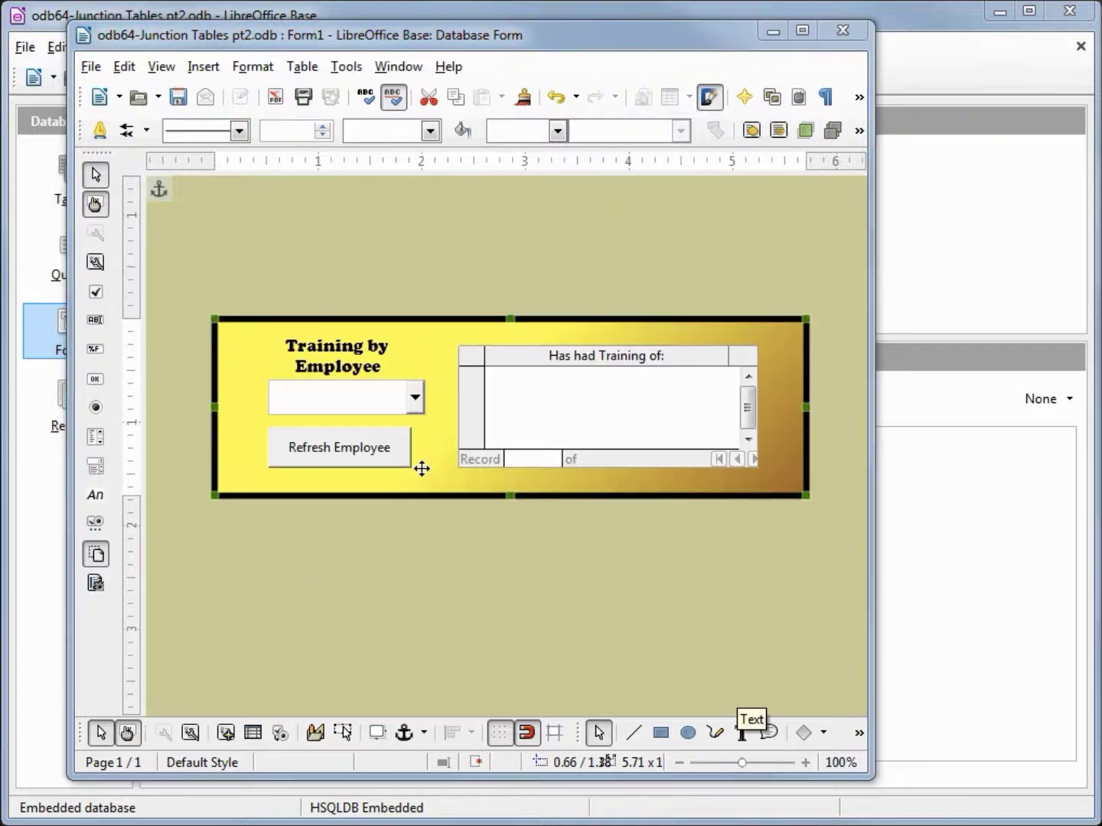
click(126, 733)
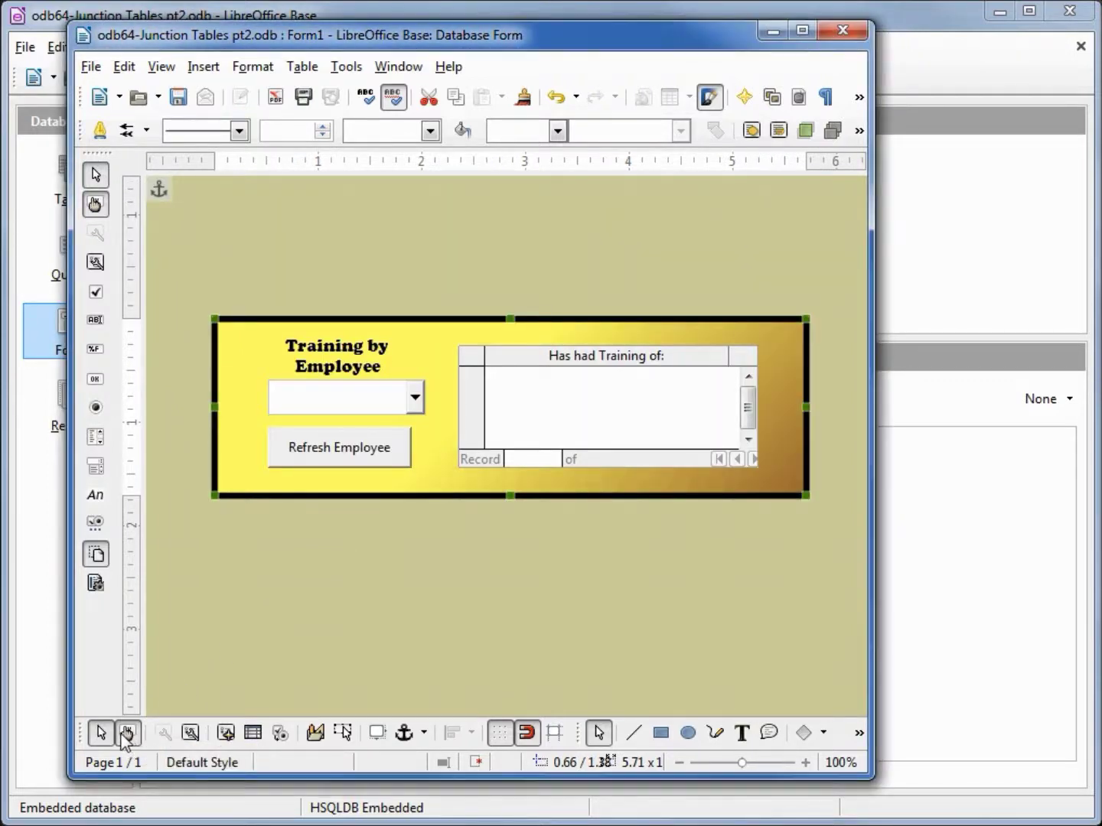
- Choose an employee from the list, use Refresh Employee, and confirm saving the modified form
click(415, 395)
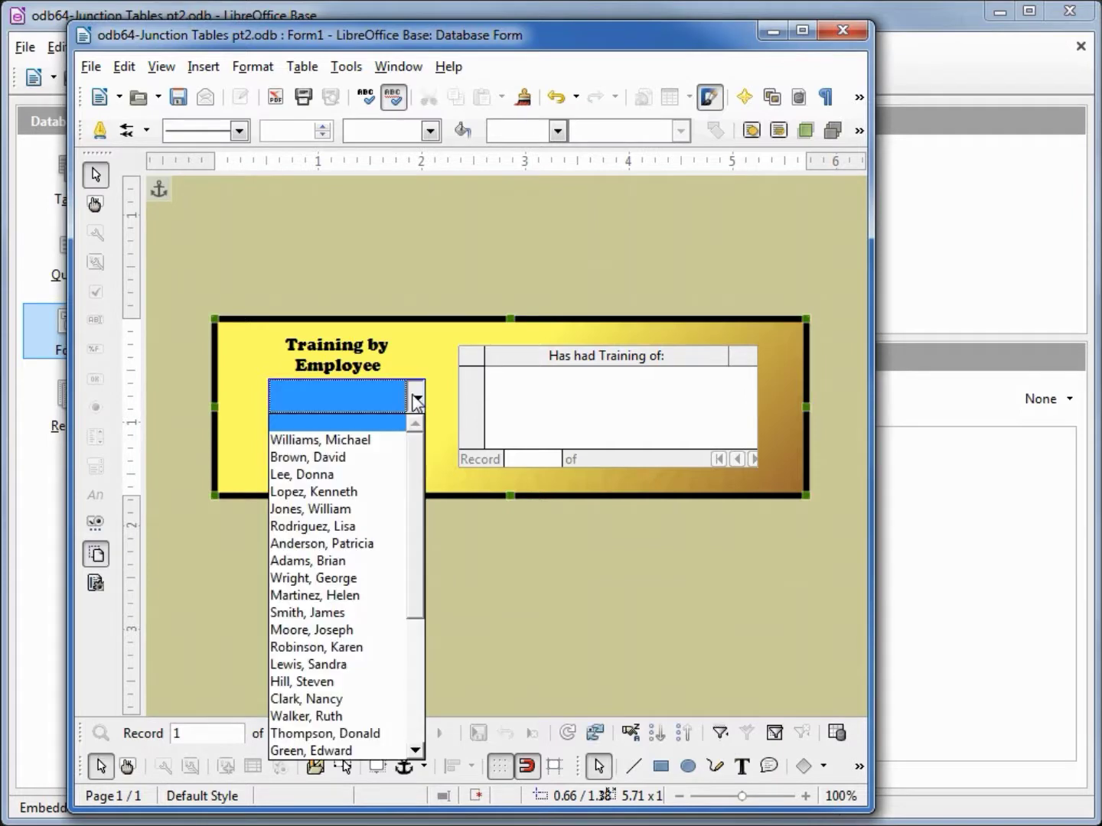
click(355, 459)
click(342, 459)
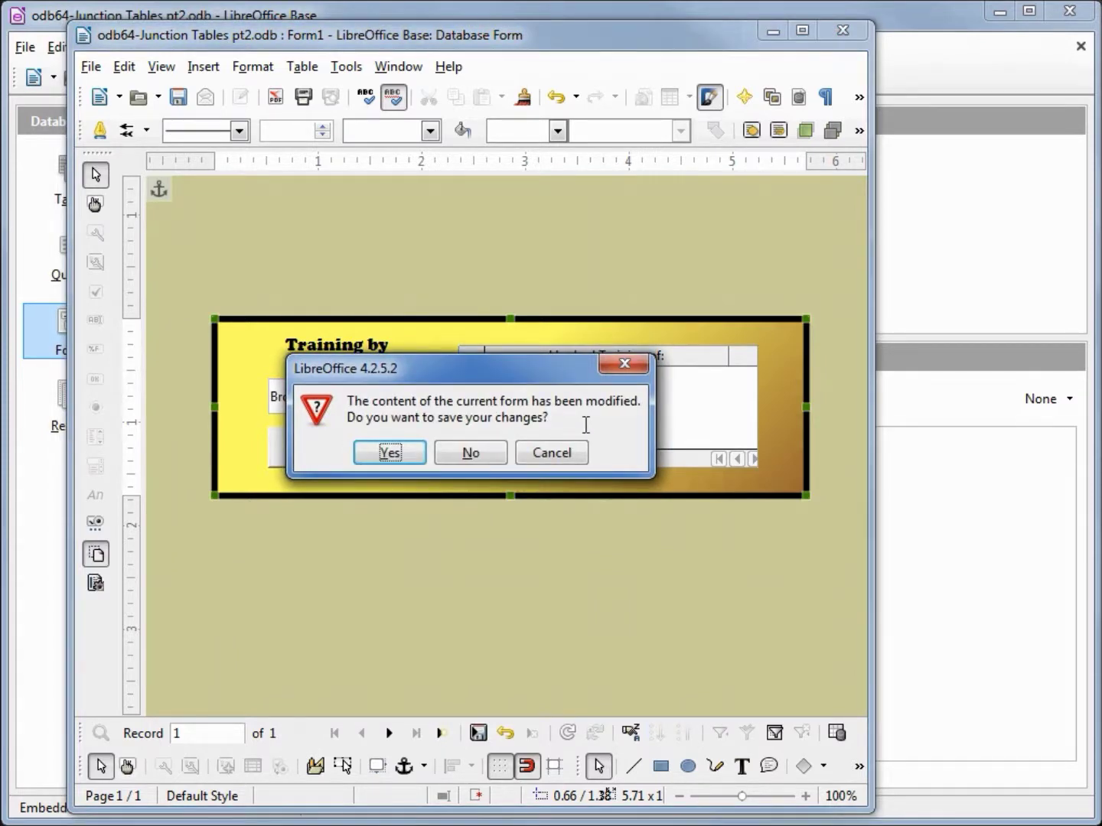
click(390, 453)
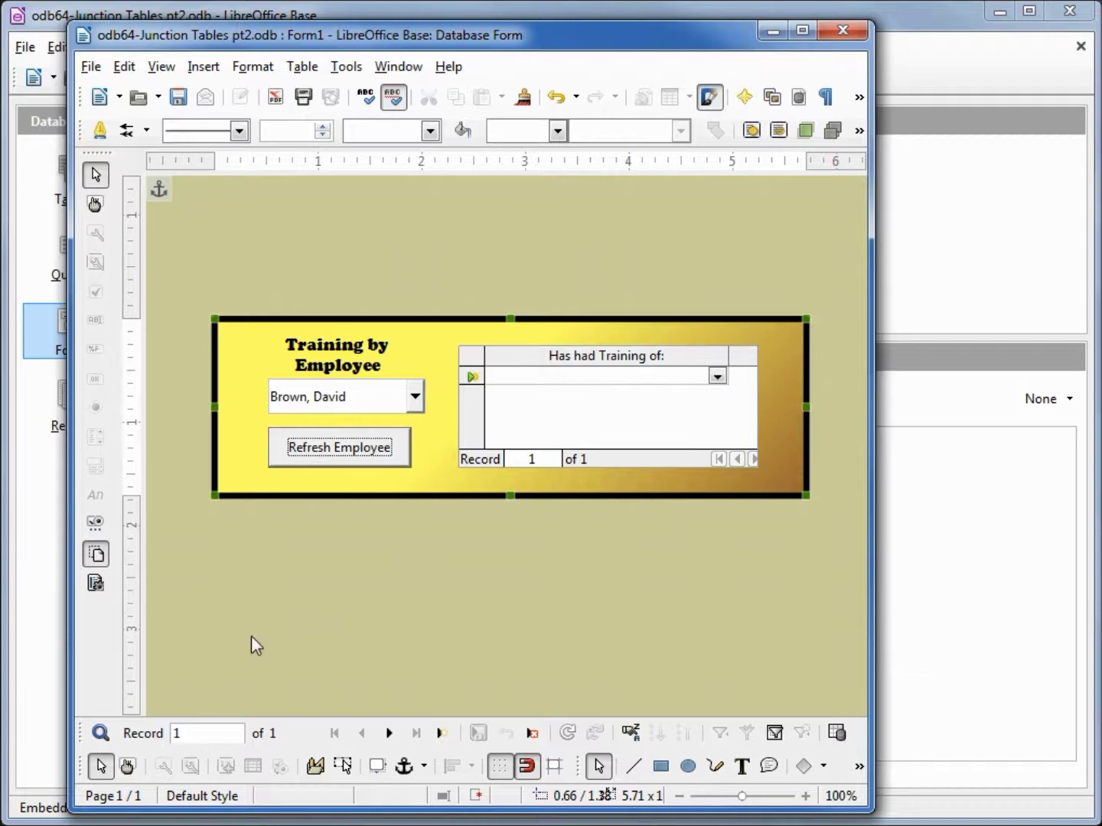
- In Design Mode, move Push Button 1 (Refresh Employee) into the Training by Employee subform via the Form Navigator
click(127, 766)
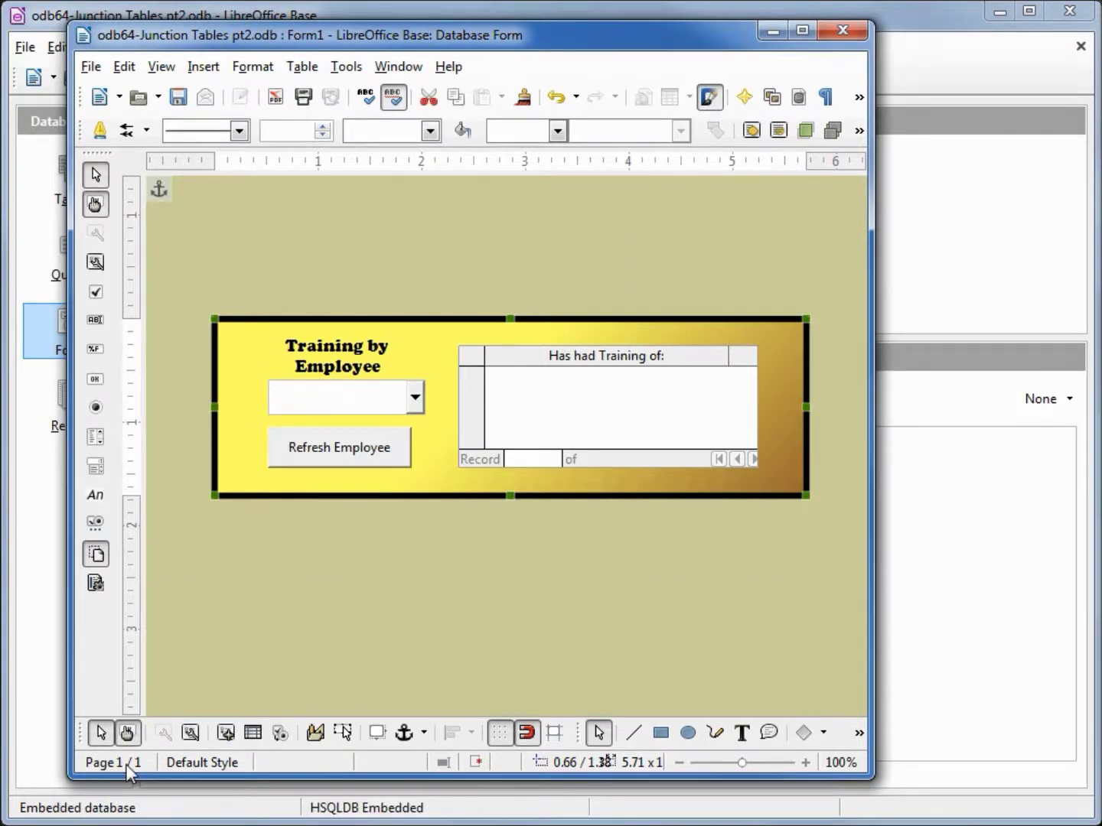
click(227, 734)
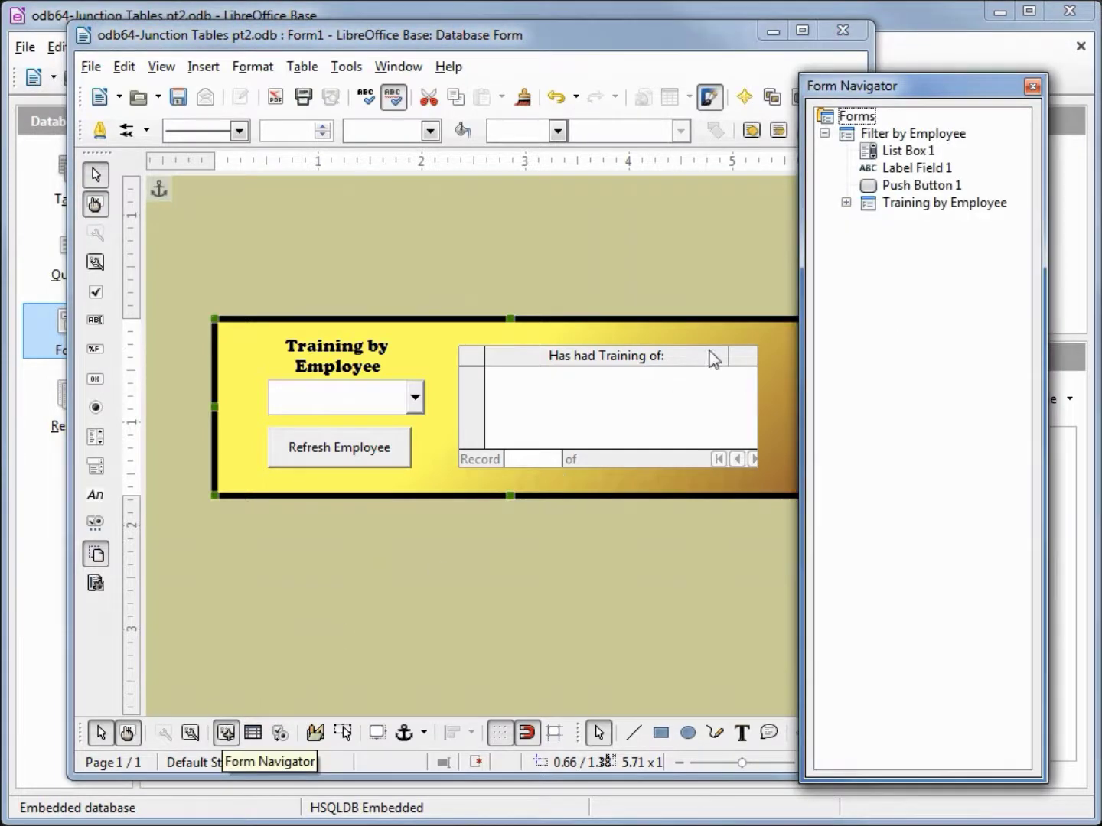
click(846, 202)
drag(915, 187, 927, 208)
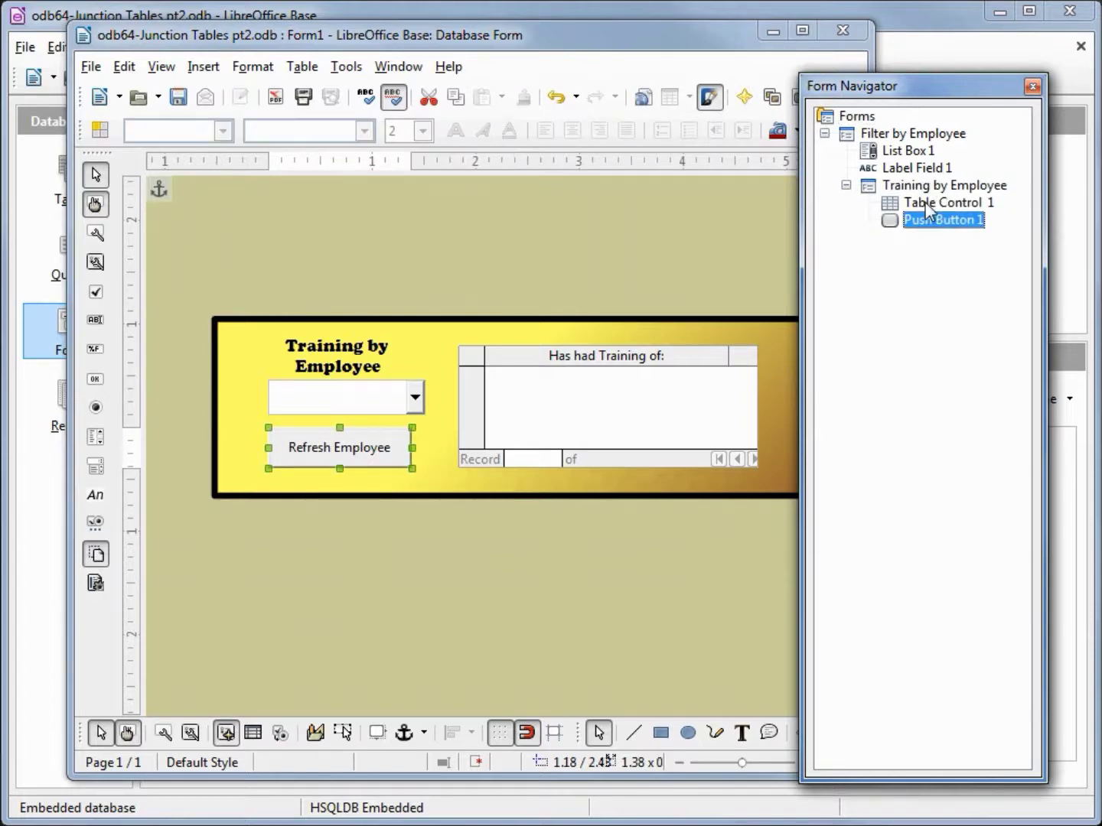
click(1032, 86)
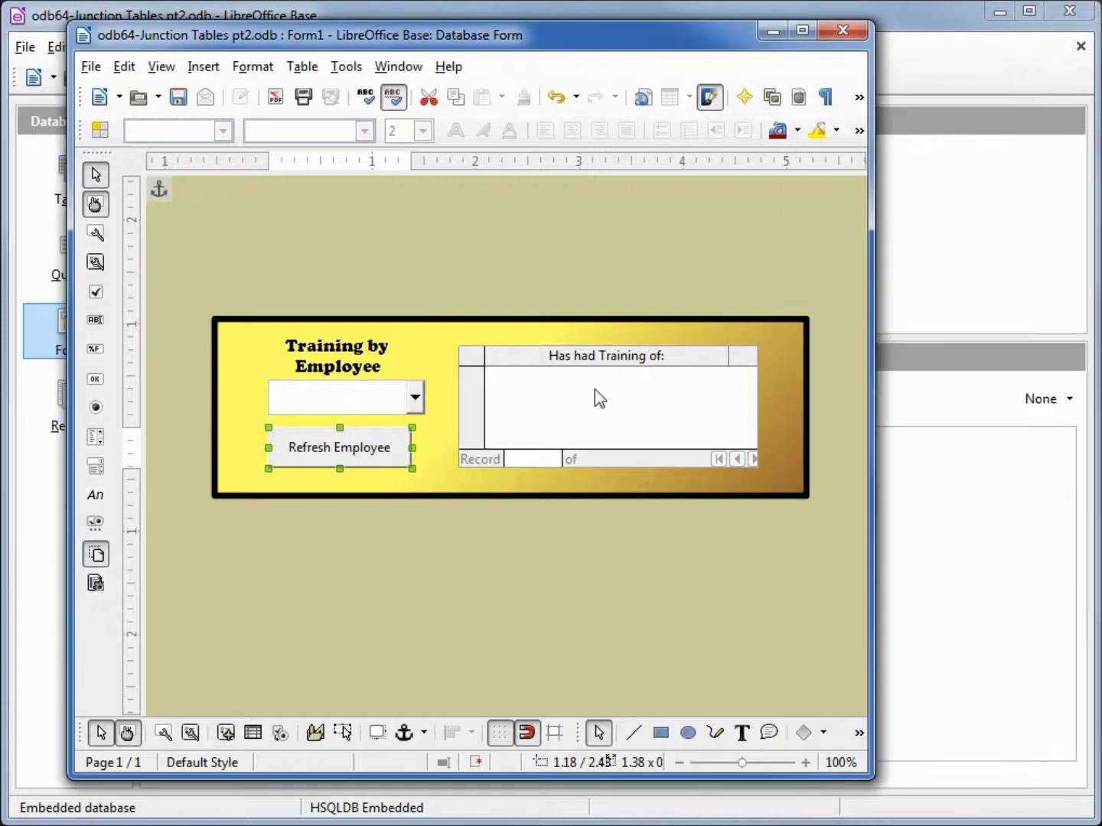
- Leave Design Mode, choose a different employee and refresh to show their trainings
click(127, 733)
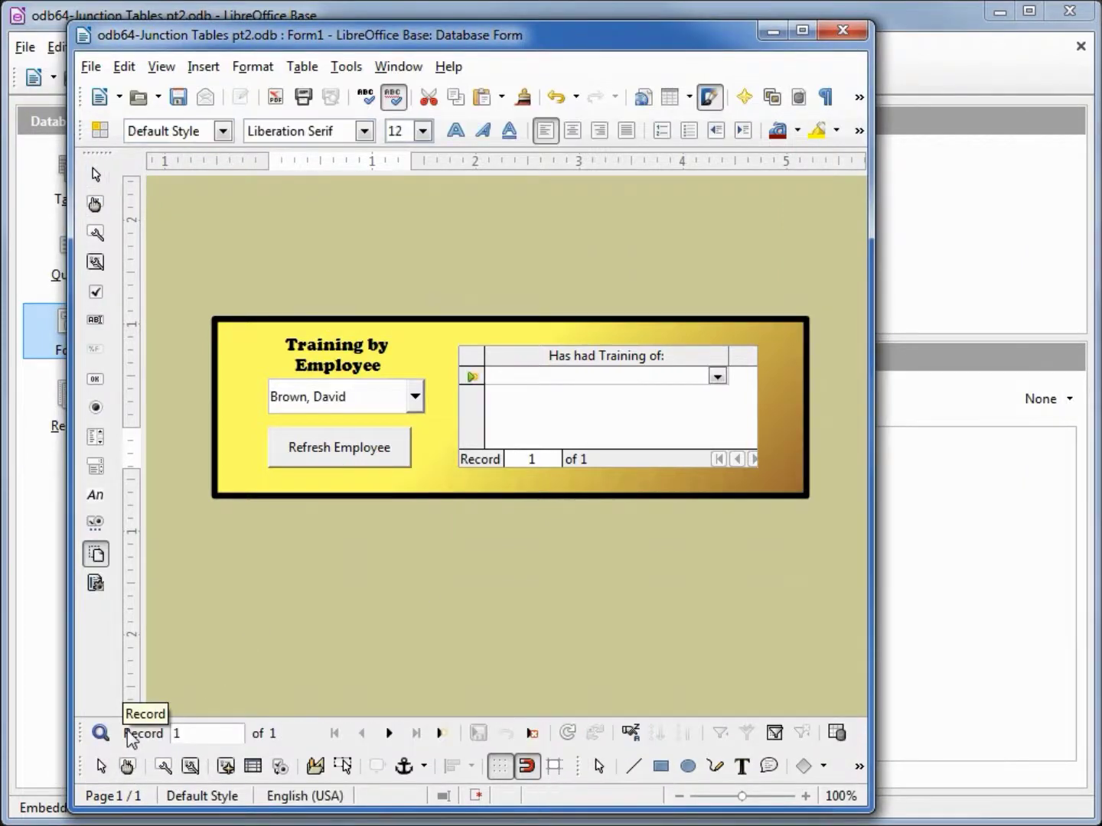
click(415, 399)
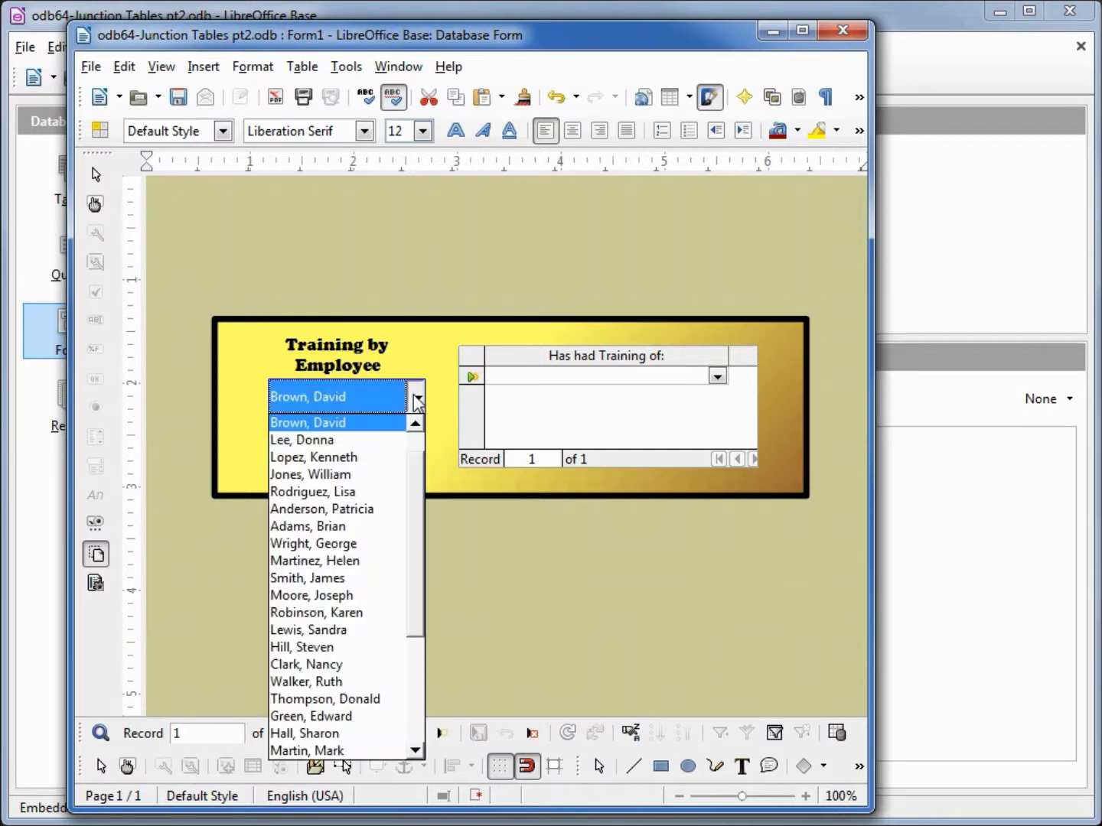
click(334, 445)
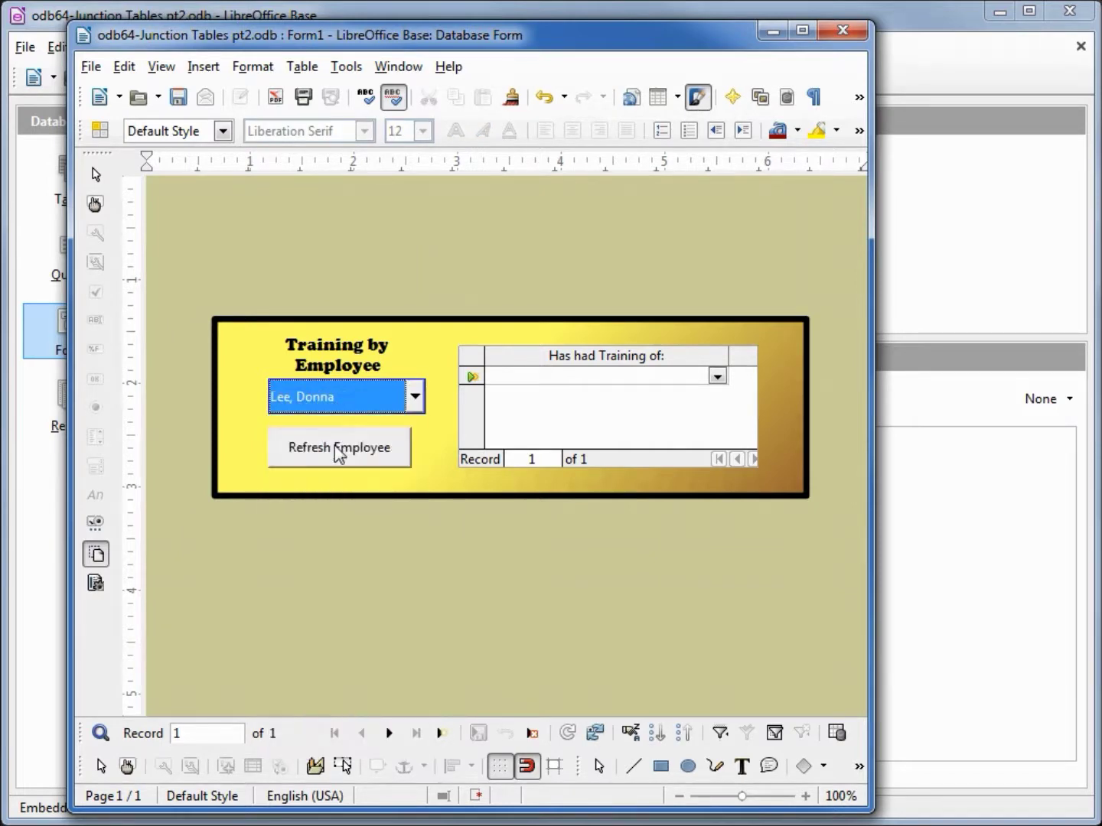
click(328, 453)
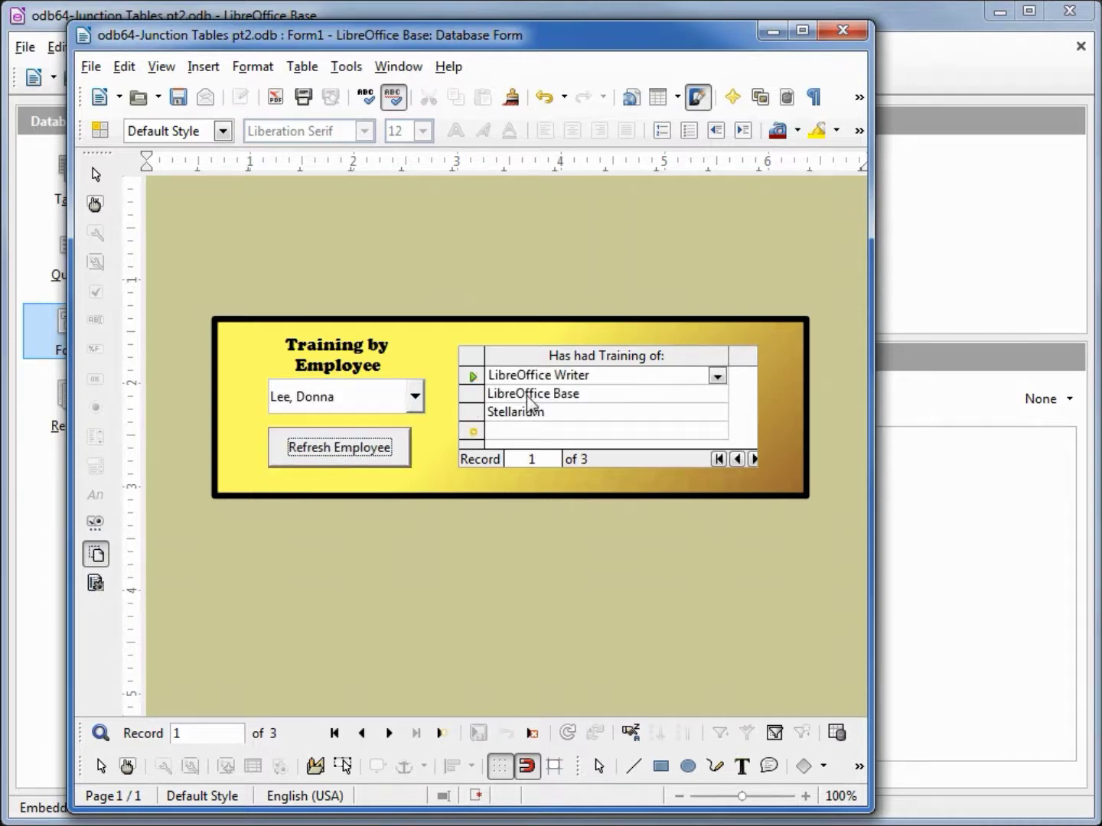
- Select another employee and refresh, listing their LibreOffice Calc and LibreOffice Writer trainings
click(417, 403)
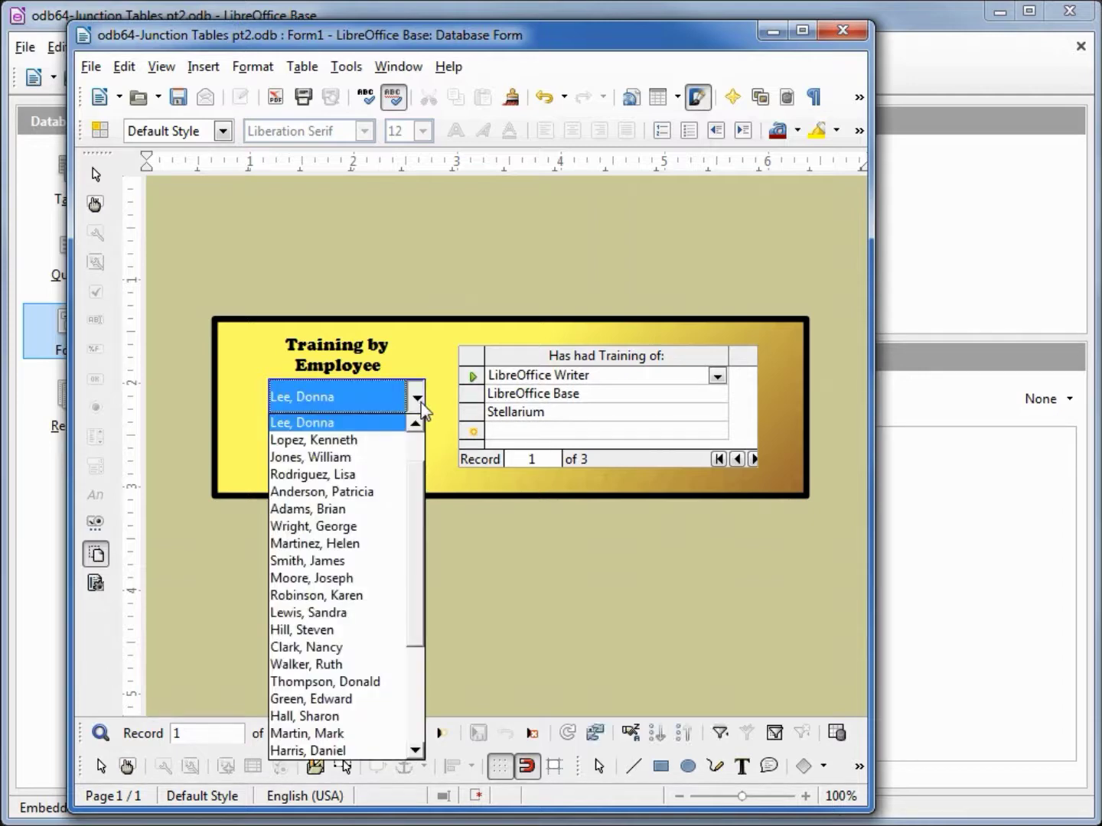
click(355, 443)
click(333, 452)
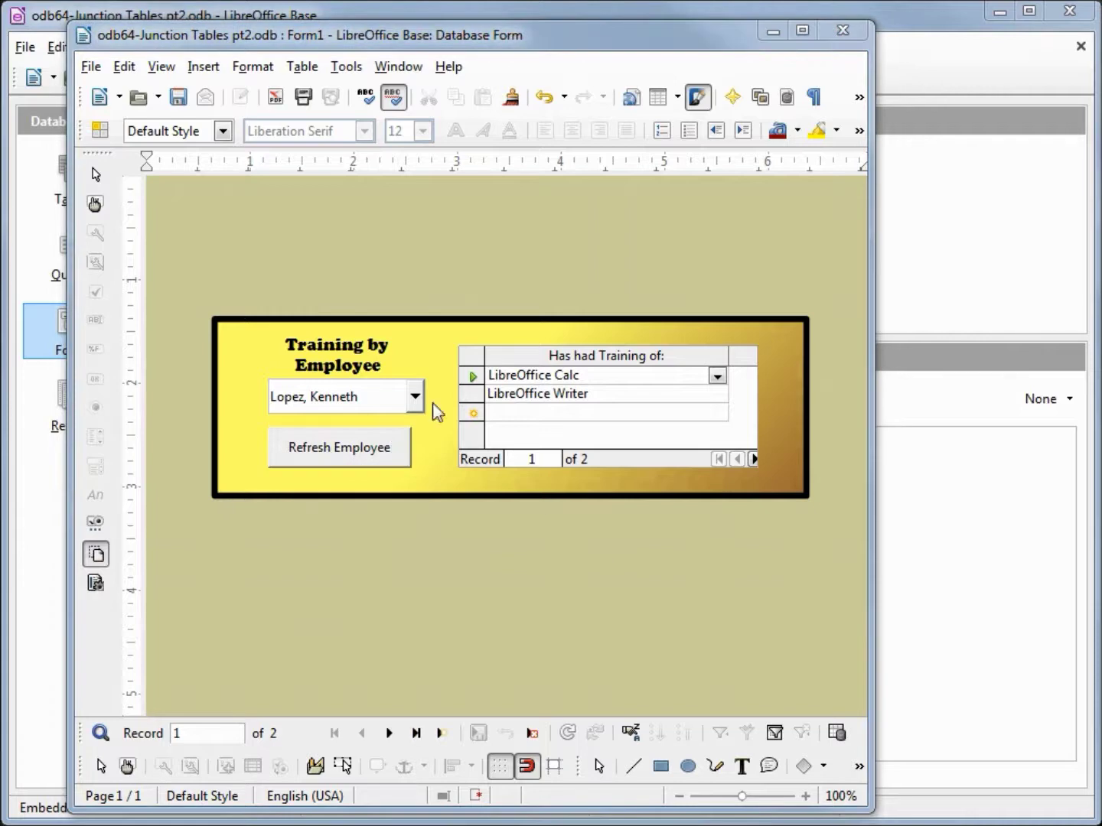
click(183, 100)
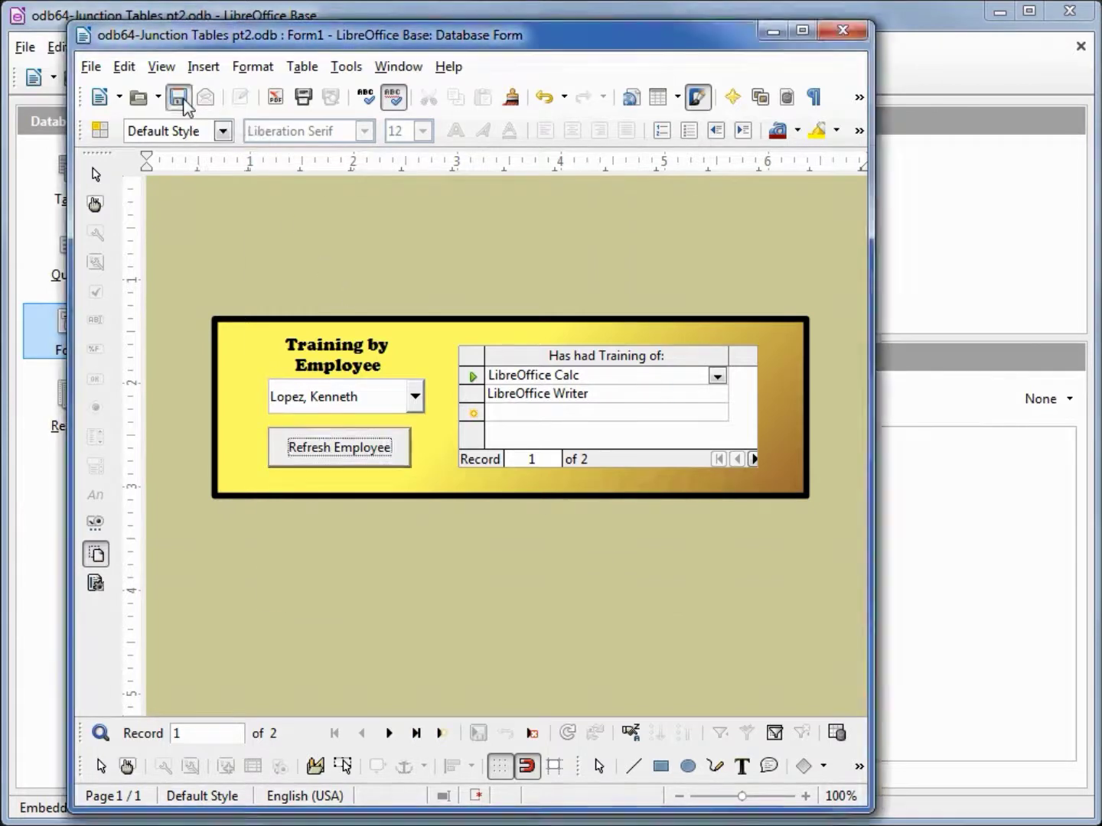
- Save the form as 'odb64-JunctionTables-pt2' in place of Form1 and close the form window
drag(422, 540, 364, 539)
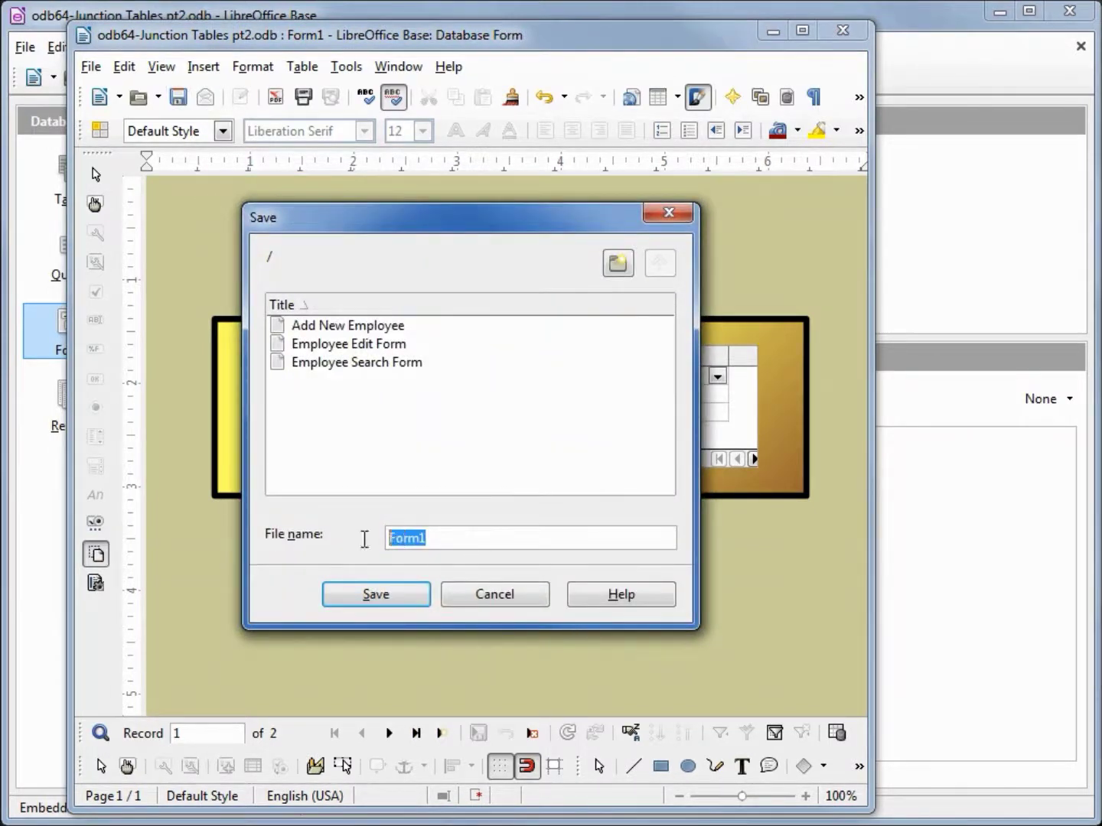
text(odb64-JunctionTables-pt2)
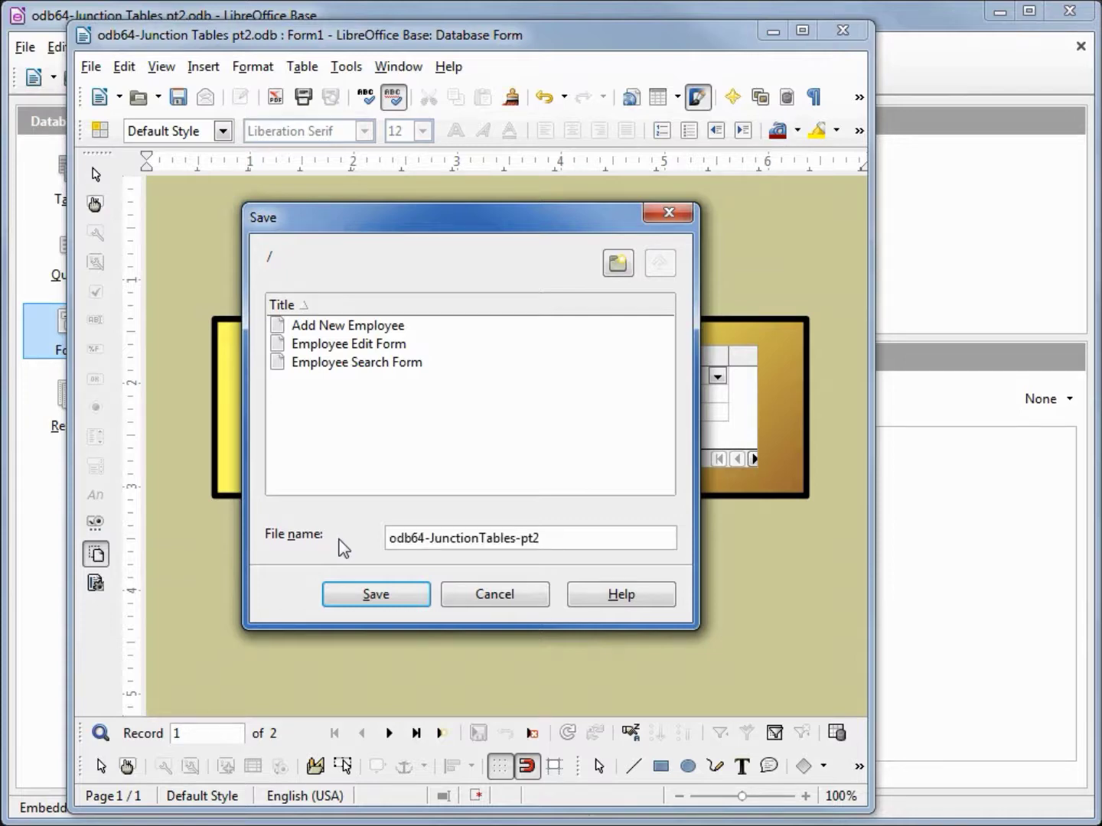
click(361, 588)
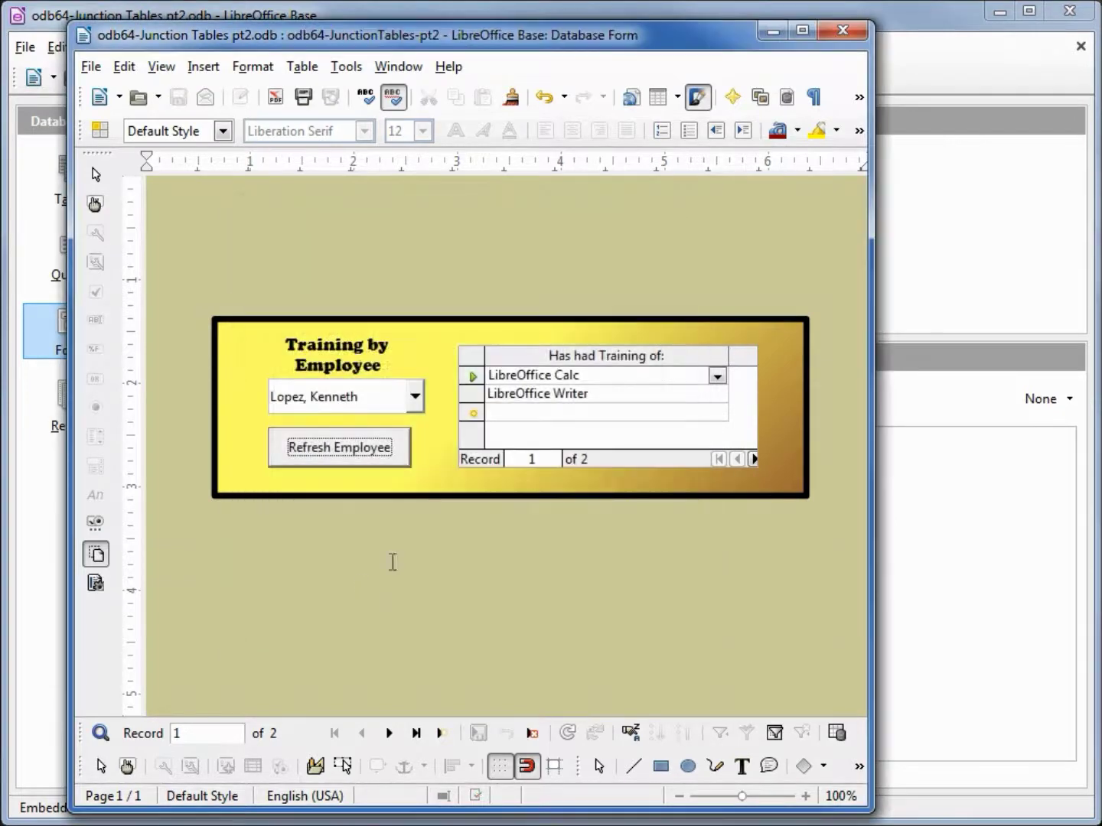
click(839, 37)
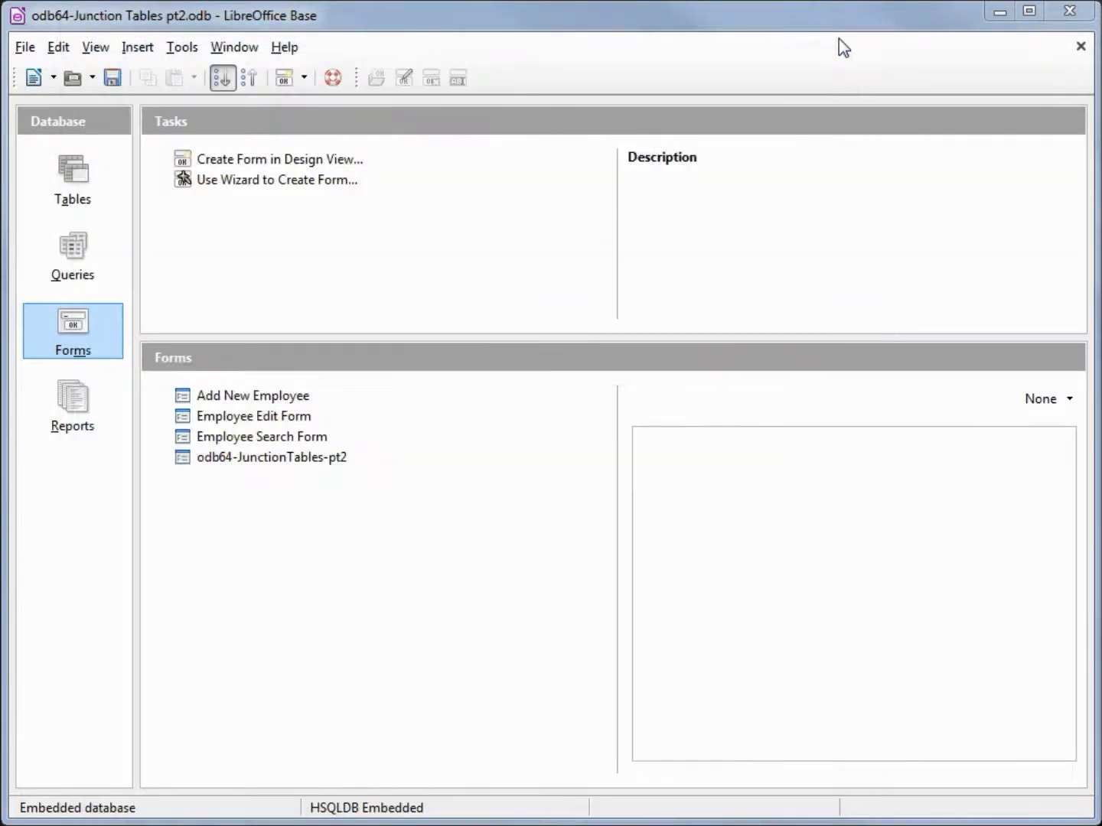